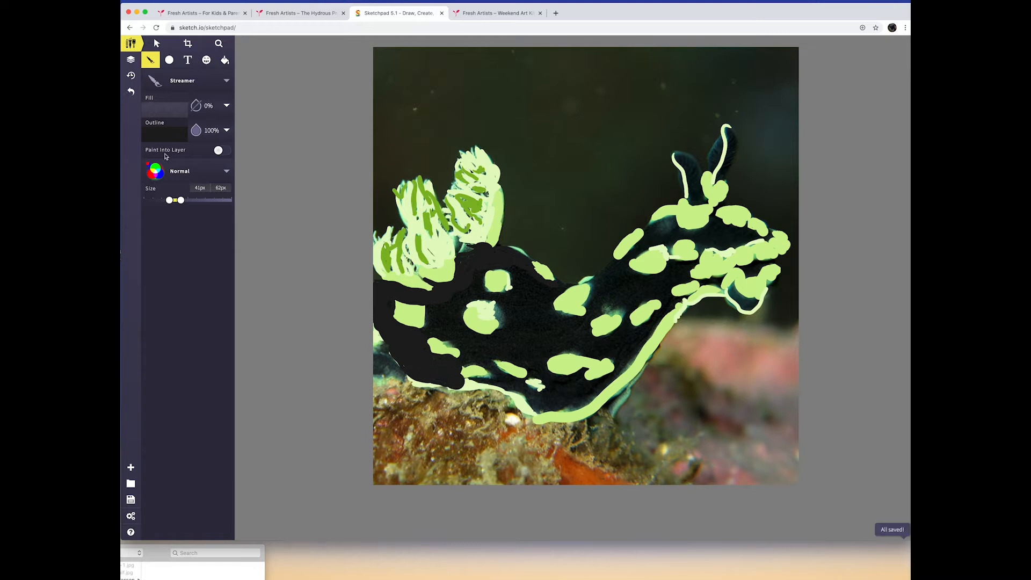
- Paint dark strokes on the nudibranch's body between the left-hand green spots, trimming the edges of the spots
{"action": "mouse_move", "coordinate": [425, 303]}
{"action": "left_mouse_down"}
{"action": "mouse_move", "coordinate": [445, 341]}
{"action": "mouse_move", "coordinate": [466, 310]}
{"action": "left_mouse_up"}
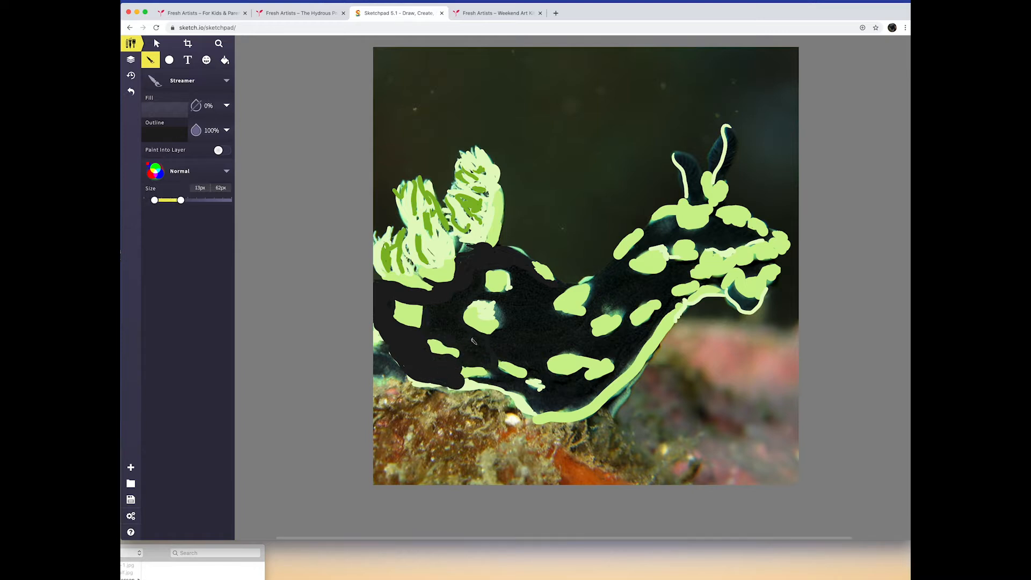
{"action": "mouse_move", "coordinate": [488, 357]}
{"action": "left_mouse_down"}
{"action": "mouse_move", "coordinate": [439, 313]}
{"action": "mouse_move", "coordinate": [481, 286]}
{"action": "mouse_move", "coordinate": [495, 339]}
{"action": "mouse_move", "coordinate": [581, 325]}
{"action": "mouse_move", "coordinate": [500, 363]}
{"action": "left_mouse_up"}
{"action": "left_click", "coordinate": [225, 60]}
{"action": "left_click", "coordinate": [540, 326]}
{"action": "key", "text": "super+z"}
- Cover the rest of the body between the green spots with black Streamer brush strokes
{"action": "left_click", "coordinate": [151, 60]}
{"action": "left_click_drag", "start_coordinate": [154, 201], "coordinate": [171, 200]}
{"action": "mouse_move", "coordinate": [511, 316]}
{"action": "left_mouse_down"}
{"action": "mouse_move", "coordinate": [551, 291]}
{"action": "mouse_move", "coordinate": [577, 346]}
{"action": "mouse_move", "coordinate": [544, 365]}
{"action": "mouse_move", "coordinate": [527, 345]}
{"action": "mouse_move", "coordinate": [619, 279]}
{"action": "mouse_move", "coordinate": [657, 287]}
{"action": "mouse_move", "coordinate": [590, 351]}
{"action": "left_mouse_up"}
{"action": "left_click_drag", "start_coordinate": [171, 200], "coordinate": [162, 201]}
{"action": "mouse_move", "coordinate": [610, 266]}
{"action": "left_mouse_down"}
{"action": "mouse_move", "coordinate": [702, 231]}
{"action": "mouse_move", "coordinate": [729, 230]}
{"action": "mouse_move", "coordinate": [673, 242]}
{"action": "mouse_move", "coordinate": [628, 272]}
{"action": "mouse_move", "coordinate": [684, 273]}
{"action": "mouse_move", "coordinate": [676, 301]}
{"action": "mouse_move", "coordinate": [709, 283]}
{"action": "mouse_move", "coordinate": [722, 246]}
{"action": "mouse_move", "coordinate": [643, 337]}
{"action": "mouse_move", "coordinate": [628, 314]}
{"action": "mouse_move", "coordinate": [586, 332]}
{"action": "mouse_move", "coordinate": [581, 382]}
{"action": "mouse_move", "coordinate": [460, 378]}
{"action": "mouse_move", "coordinate": [541, 409]}
{"action": "mouse_move", "coordinate": [626, 367]}
{"action": "mouse_move", "coordinate": [665, 316]}
{"action": "mouse_move", "coordinate": [580, 383]}
{"action": "left_mouse_up"}
- Switch the outline colour to light green and paint strokes along the gills, upper back and neck edge
{"action": "left_click", "coordinate": [227, 130]}
{"action": "left_click", "coordinate": [329, 168]}
{"action": "mouse_move", "coordinate": [453, 233]}
{"action": "left_mouse_down"}
{"action": "mouse_move", "coordinate": [460, 249]}
{"action": "mouse_move", "coordinate": [479, 245]}
{"action": "left_mouse_up"}
{"action": "mouse_move", "coordinate": [403, 230]}
{"action": "left_mouse_down"}
{"action": "mouse_move", "coordinate": [401, 266]}
{"action": "mouse_move", "coordinate": [381, 288]}
{"action": "left_mouse_up"}
{"action": "scroll", "coordinate": [473, 301], "scroll_direction": "left", "scroll_amount": 1}
{"action": "left_click_drag", "start_coordinate": [610, 282], "coordinate": [638, 270]}
{"action": "left_click_drag", "start_coordinate": [513, 247], "coordinate": [554, 254]}
- Set the outline colour back to black and paint over both antennae on the head
{"action": "left_click", "coordinate": [164, 134]}
{"action": "left_click", "coordinate": [326, 148]}
{"action": "mouse_move", "coordinate": [714, 160]}
{"action": "left_mouse_down"}
{"action": "mouse_move", "coordinate": [739, 203]}
{"action": "mouse_move", "coordinate": [730, 205]}
{"action": "left_mouse_up"}
{"action": "mouse_move", "coordinate": [745, 161]}
{"action": "left_mouse_down"}
{"action": "mouse_move", "coordinate": [751, 138]}
{"action": "mouse_move", "coordinate": [750, 188]}
{"action": "mouse_move", "coordinate": [707, 166]}
{"action": "left_mouse_up"}
- Show the layer list and select the Clipart photo layer near its end
{"action": "left_click", "coordinate": [130, 59]}
{"action": "scroll", "coordinate": [228, 451], "scroll_direction": "down", "scroll_amount": 12}
{"action": "left_click", "coordinate": [185, 532]}
{"action": "left_click", "coordinate": [184, 525]}
- Paint black strokes around the mouth and chin of the nudibranch, widening the brush
{"action": "left_click", "coordinate": [130, 43]}
{"action": "mouse_move", "coordinate": [768, 282]}
{"action": "left_mouse_down"}
{"action": "mouse_move", "coordinate": [740, 292]}
{"action": "mouse_move", "coordinate": [765, 284]}
{"action": "mouse_move", "coordinate": [753, 310]}
{"action": "left_mouse_up"}
{"action": "left_click_drag", "start_coordinate": [149, 200], "coordinate": [160, 200]}
{"action": "left_click_drag", "start_coordinate": [722, 308], "coordinate": [745, 326]}
{"action": "left_click_drag", "start_coordinate": [711, 312], "coordinate": [704, 312]}
- Choose a new outline colour and paint a thick 43px stroke along the rock's upper edge below the body
{"action": "left_click", "coordinate": [164, 133]}
{"action": "left_click", "coordinate": [287, 187]}
{"action": "left_click", "coordinate": [298, 188]}
{"action": "left_click", "coordinate": [164, 134]}
{"action": "mouse_move", "coordinate": [364, 400]}
{"action": "left_mouse_down"}
{"action": "mouse_move", "coordinate": [402, 407]}
{"action": "mouse_move", "coordinate": [477, 447]}
{"action": "left_mouse_up"}
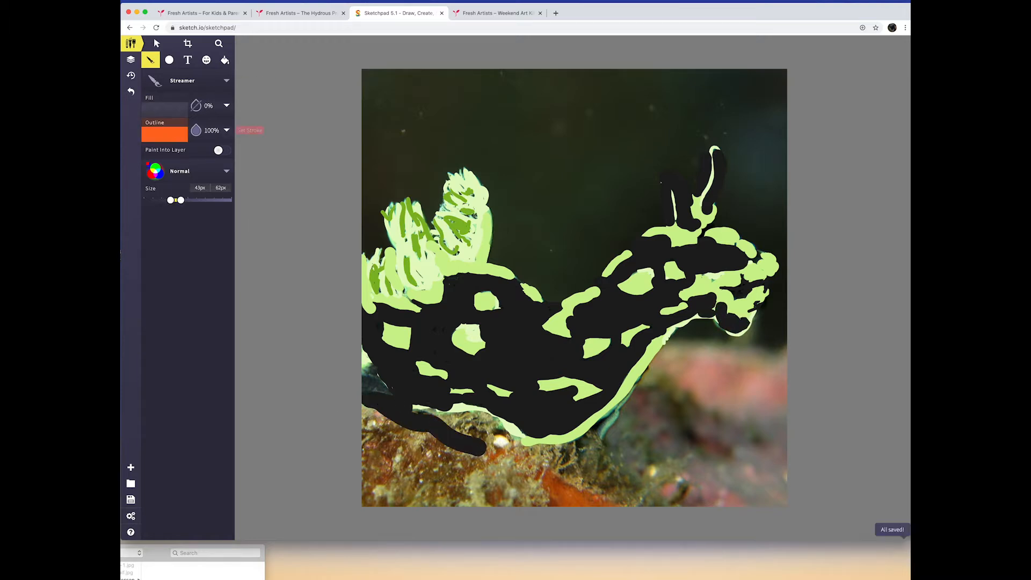
- Recolour the rock stroke orange (ff6c20) and shift it slightly up and to the left
{"action": "left_click", "coordinate": [157, 43]}
{"action": "left_click", "coordinate": [415, 422]}
{"action": "left_click", "coordinate": [164, 148]}
{"action": "left_click", "coordinate": [297, 201]}
{"action": "left_click_drag", "start_coordinate": [422, 423], "coordinate": [416, 417]}
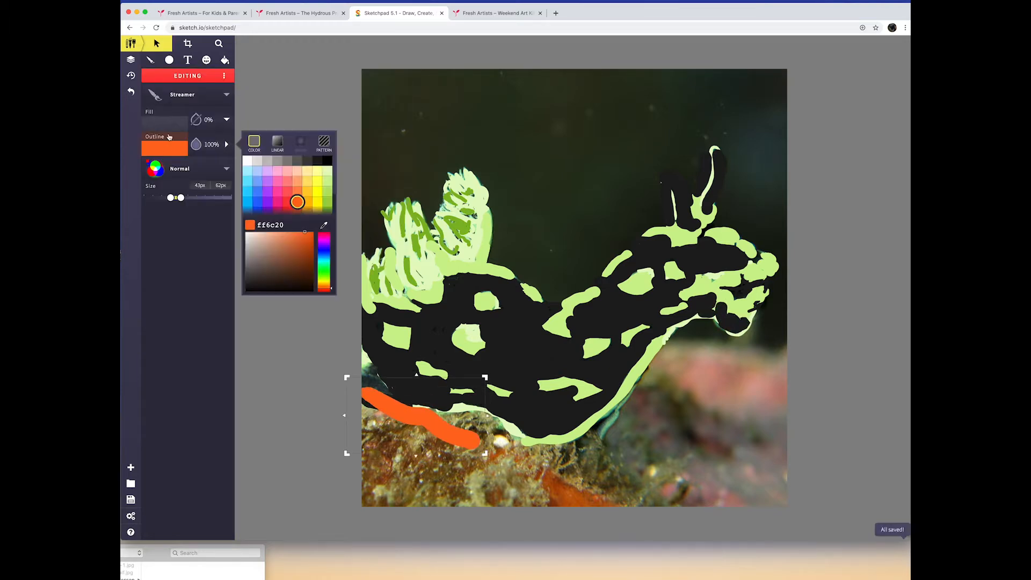
- Reduce the brush size to 33px and paint the foreground rock below the body orange
{"action": "left_click_drag", "start_coordinate": [171, 197], "coordinate": [165, 198]}
{"action": "left_click", "coordinate": [150, 60]}
{"action": "left_click_drag", "start_coordinate": [368, 398], "coordinate": [623, 508]}
- Pick a darker burnt orange and paint it over the lower part of the foreground rock
{"action": "left_click", "coordinate": [167, 132]}
{"action": "left_click", "coordinate": [298, 233]}
{"action": "mouse_move", "coordinate": [370, 413]}
{"action": "left_mouse_down"}
{"action": "mouse_move", "coordinate": [421, 454]}
{"action": "mouse_move", "coordinate": [548, 504]}
{"action": "left_mouse_up"}
- Pick a tan outline colour and paint blotches and bands across the foreground rock
{"action": "left_click", "coordinate": [160, 136]}
{"action": "left_click", "coordinate": [285, 222]}
{"action": "left_click_drag", "start_coordinate": [365, 422], "coordinate": [366, 441]}
{"action": "mouse_move", "coordinate": [418, 428]}
{"action": "left_mouse_down"}
{"action": "mouse_move", "coordinate": [479, 458]}
{"action": "mouse_move", "coordinate": [426, 454]}
{"action": "left_mouse_up"}
{"action": "mouse_move", "coordinate": [392, 456]}
{"action": "left_mouse_down"}
{"action": "mouse_move", "coordinate": [424, 497]}
{"action": "mouse_move", "coordinate": [519, 484]}
{"action": "mouse_move", "coordinate": [569, 449]}
{"action": "mouse_move", "coordinate": [661, 507]}
{"action": "left_mouse_up"}
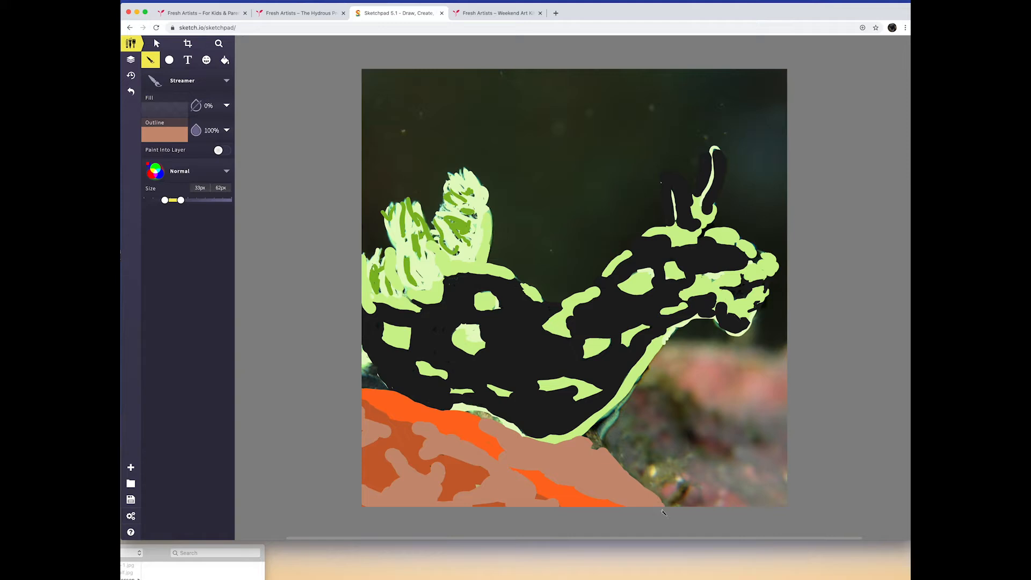
- Pick a dark green and paint the patch behind the body at the left edge and the band beside the rock
{"action": "left_click", "coordinate": [164, 134]}
{"action": "left_click", "coordinate": [328, 190]}
{"action": "left_click", "coordinate": [294, 260]}
{"action": "left_click_drag", "start_coordinate": [367, 365], "coordinate": [383, 385]}
{"action": "left_click_drag", "start_coordinate": [593, 434], "coordinate": [697, 505]}
{"action": "left_click_drag", "start_coordinate": [652, 477], "coordinate": [682, 465]}
{"action": "left_click_drag", "start_coordinate": [617, 436], "coordinate": [662, 464]}
- Paint the background rock on the right in tan with a pale beige upper edge
{"action": "left_click", "coordinate": [164, 133]}
{"action": "left_click", "coordinate": [297, 174]}
{"action": "left_click", "coordinate": [279, 233]}
{"action": "mouse_move", "coordinate": [648, 368]}
{"action": "left_mouse_down"}
{"action": "mouse_move", "coordinate": [682, 371]}
{"action": "mouse_move", "coordinate": [781, 452]}
{"action": "mouse_move", "coordinate": [688, 354]}
{"action": "mouse_move", "coordinate": [784, 360]}
{"action": "left_mouse_up"}
{"action": "left_click", "coordinate": [164, 134]}
{"action": "left_click", "coordinate": [263, 229]}
- Pick an olive green and paint a band below the background rock toward the right edge
{"action": "left_click", "coordinate": [164, 133]}
{"action": "left_click", "coordinate": [325, 192]}
{"action": "left_click", "coordinate": [302, 254]}
{"action": "mouse_move", "coordinate": [624, 391]}
{"action": "left_mouse_down"}
{"action": "mouse_move", "coordinate": [681, 382]}
{"action": "mouse_move", "coordinate": [785, 467]}
{"action": "left_mouse_up"}
- Pick a bright purple and paint strokes below the olive band and across the lower right seabed
{"action": "left_click", "coordinate": [164, 133]}
{"action": "left_click", "coordinate": [267, 176]}
{"action": "left_click", "coordinate": [267, 167]}
{"action": "left_click_drag", "start_coordinate": [621, 406], "coordinate": [771, 446]}
{"action": "left_click", "coordinate": [165, 135]}
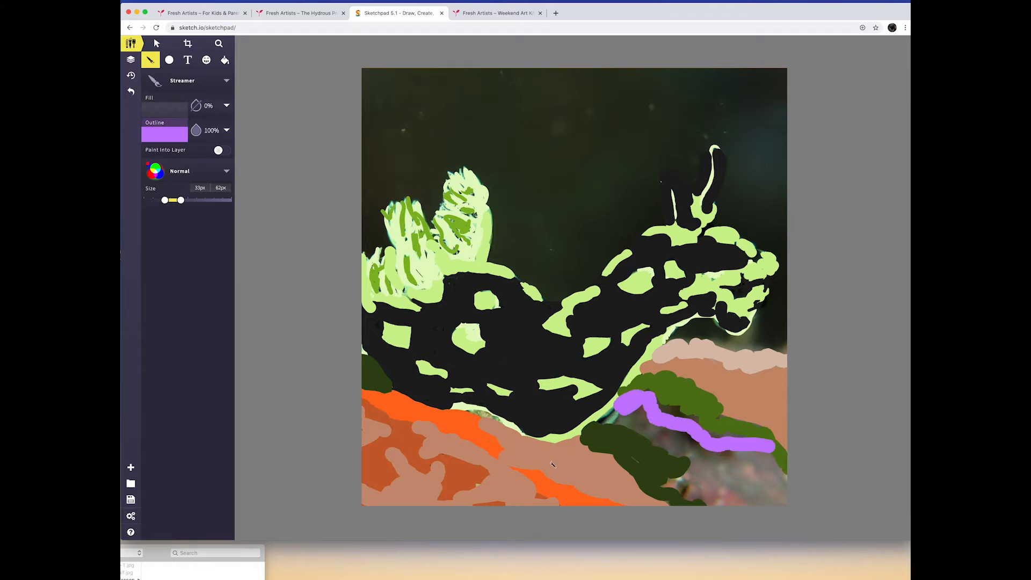
{"action": "left_click_drag", "start_coordinate": [649, 471], "coordinate": [747, 505]}
- Narrow the brush and add thin purple lines across the right-hand seabed and background rock
{"action": "left_click_drag", "start_coordinate": [165, 200], "coordinate": [150, 200]}
{"action": "left_click_drag", "start_coordinate": [624, 455], "coordinate": [666, 466]}
{"action": "left_click_drag", "start_coordinate": [658, 436], "coordinate": [688, 446]}
{"action": "left_click_drag", "start_coordinate": [600, 419], "coordinate": [656, 433]}
{"action": "left_click_drag", "start_coordinate": [714, 428], "coordinate": [772, 435]}
{"action": "left_click_drag", "start_coordinate": [773, 442], "coordinate": [787, 449]}
{"action": "left_click_drag", "start_coordinate": [635, 370], "coordinate": [654, 362]}
{"action": "left_click_drag", "start_coordinate": [699, 358], "coordinate": [778, 372]}
- Switch the outline colour to pink and paint accents inside the purple seabed areas
{"action": "left_click", "coordinate": [150, 138]}
{"action": "left_click", "coordinate": [277, 166]}
{"action": "left_click_drag", "start_coordinate": [643, 412], "coordinate": [665, 429]}
{"action": "left_click_drag", "start_coordinate": [595, 424], "coordinate": [772, 505]}
- Pick a muted purple, widen the brush, and fill seabed gaps and the strip along the belly's lower edge
{"action": "left_click", "coordinate": [164, 135]}
{"action": "left_click_drag", "start_coordinate": [323, 224], "coordinate": [323, 234]}
{"action": "left_click", "coordinate": [267, 238]}
{"action": "left_click_drag", "start_coordinate": [675, 431], "coordinate": [697, 449]}
{"action": "left_click_drag", "start_coordinate": [151, 201], "coordinate": [162, 200]}
{"action": "mouse_move", "coordinate": [659, 440]}
{"action": "left_mouse_down"}
{"action": "mouse_move", "coordinate": [703, 450]}
{"action": "mouse_move", "coordinate": [684, 474]}
{"action": "mouse_move", "coordinate": [771, 500]}
{"action": "mouse_move", "coordinate": [688, 452]}
{"action": "left_mouse_up"}
{"action": "left_click_drag", "start_coordinate": [463, 411], "coordinate": [534, 435]}
- Toggle the Clipart photo layer's visibility off and on to check the painting for gaps
{"action": "left_click", "coordinate": [131, 60]}
{"action": "scroll", "coordinate": [205, 534], "scroll_direction": "down", "scroll_amount": 20}
{"action": "left_click", "coordinate": [216, 524]}
{"action": "left_click", "coordinate": [216, 524]}
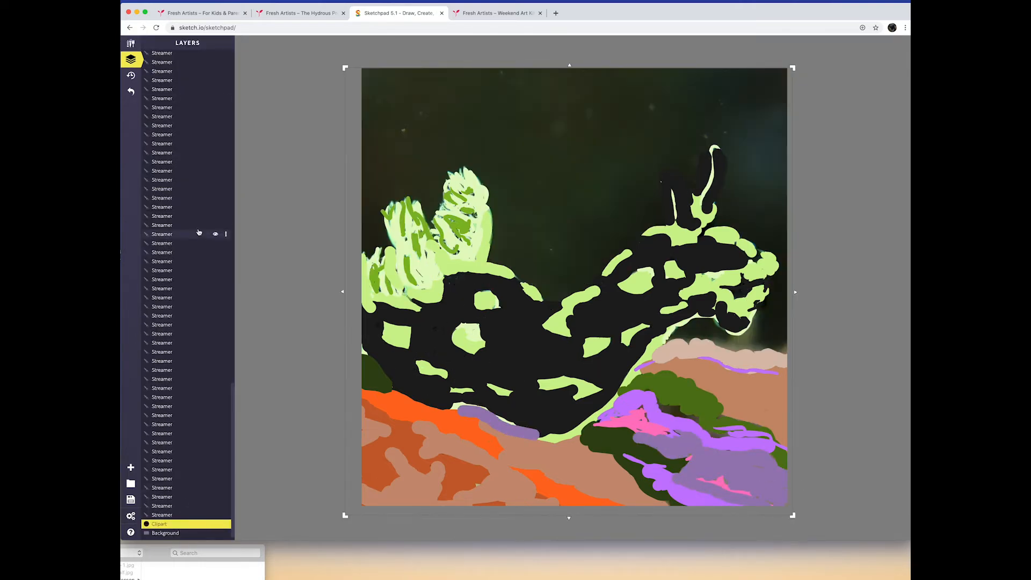
{"action": "scroll", "coordinate": [205, 235], "scroll_direction": "up", "scroll_amount": 12}
{"action": "left_click", "coordinate": [133, 45]}
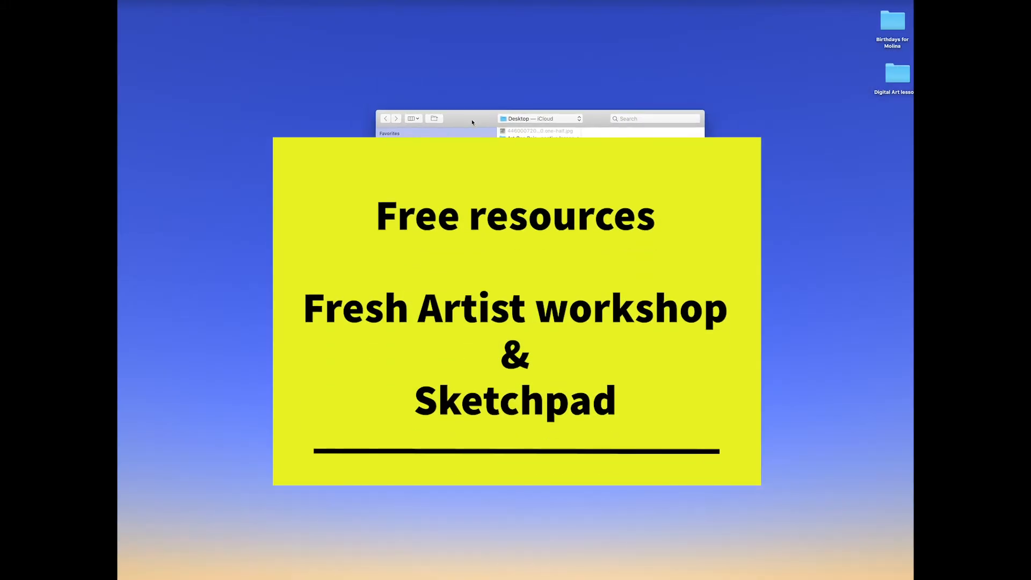
- Move the Finder window down out of the way and open a Google Chrome window
{"action": "left_click_drag", "start_coordinate": [401, 269], "coordinate": [414, 533]}
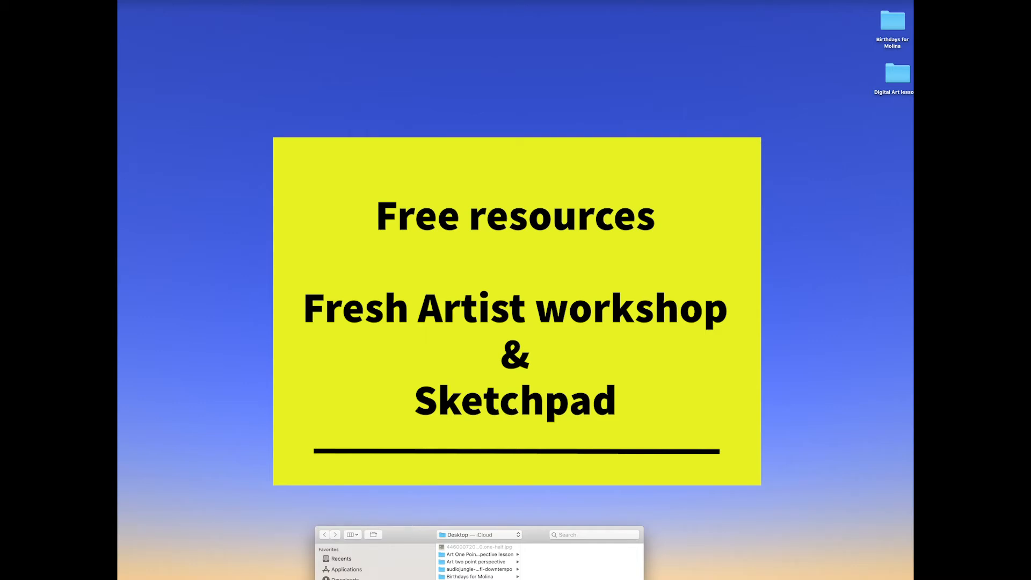
{"action": "mouse_move", "coordinate": [425, 575]}
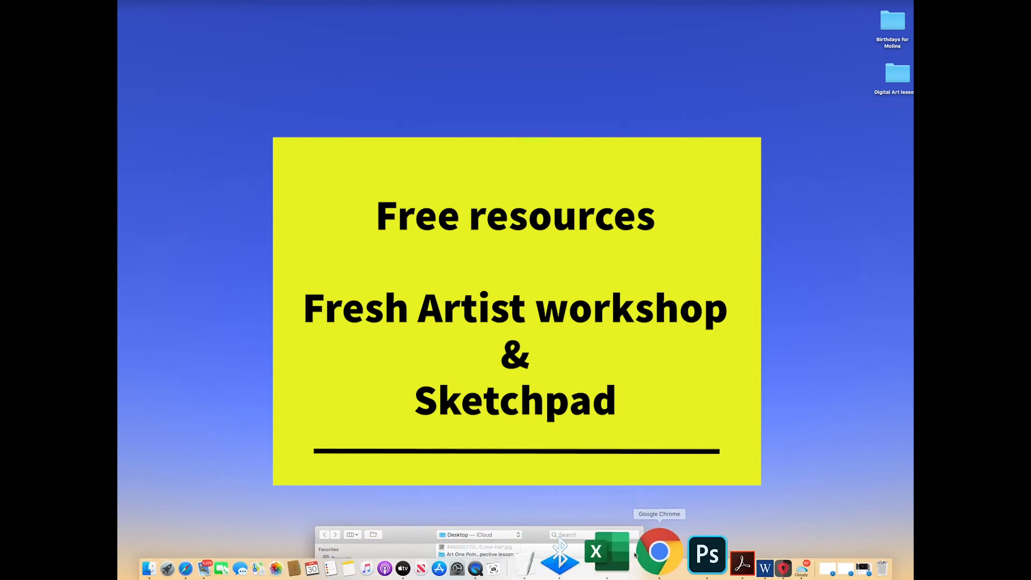
{"action": "left_click", "coordinate": [641, 555]}
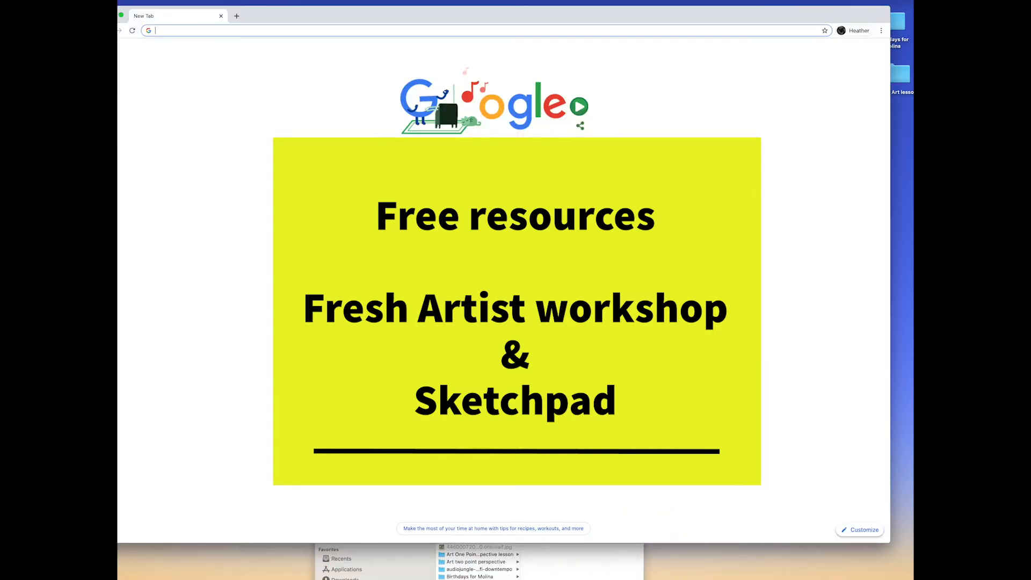
{"action": "left_click_drag", "start_coordinate": [552, 19], "coordinate": [580, 13]}
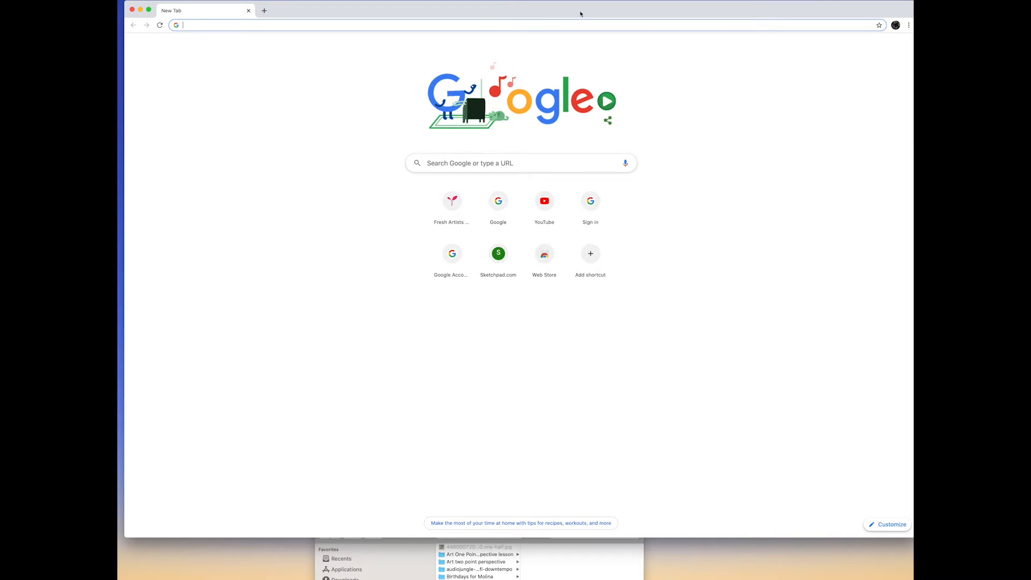
{"action": "left_click_drag", "start_coordinate": [374, 15], "coordinate": [378, 18]}
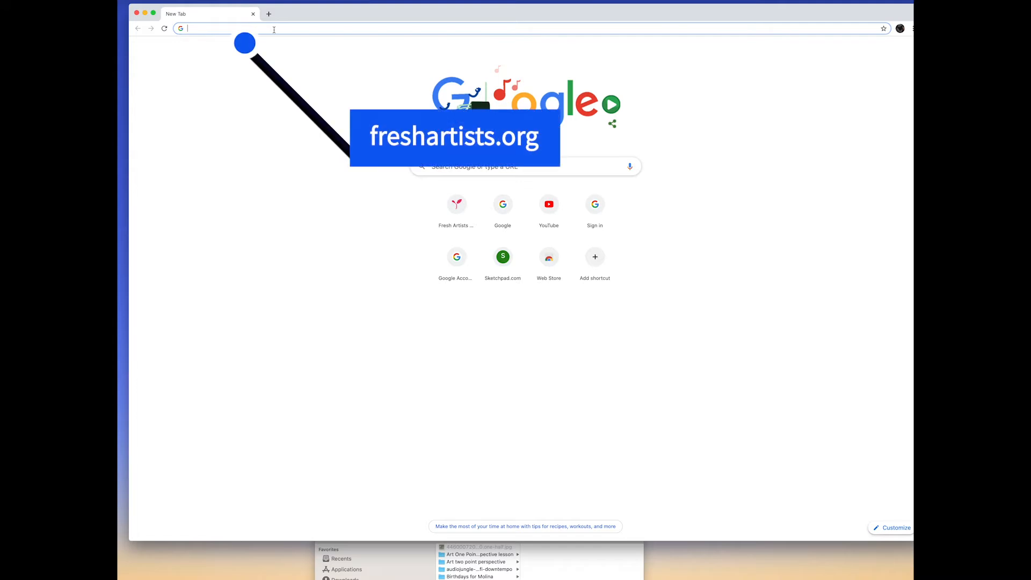
- Load freshartists.org in the browser and reposition its window on the desktop
{"action": "type", "text": "freshartists.org"}
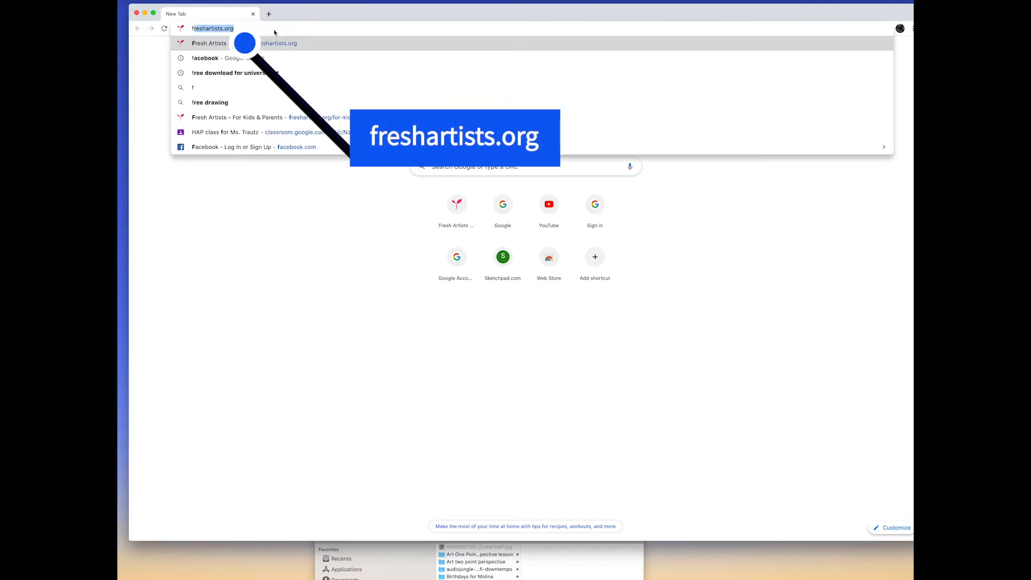
{"action": "key", "text": "Return"}
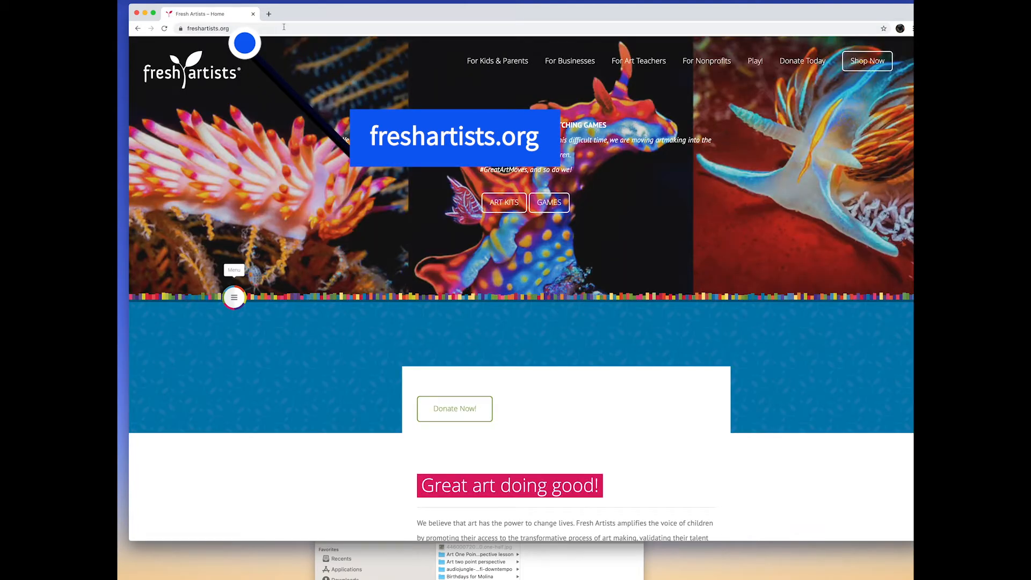
{"action": "left_click_drag", "start_coordinate": [381, 14], "coordinate": [379, 13]}
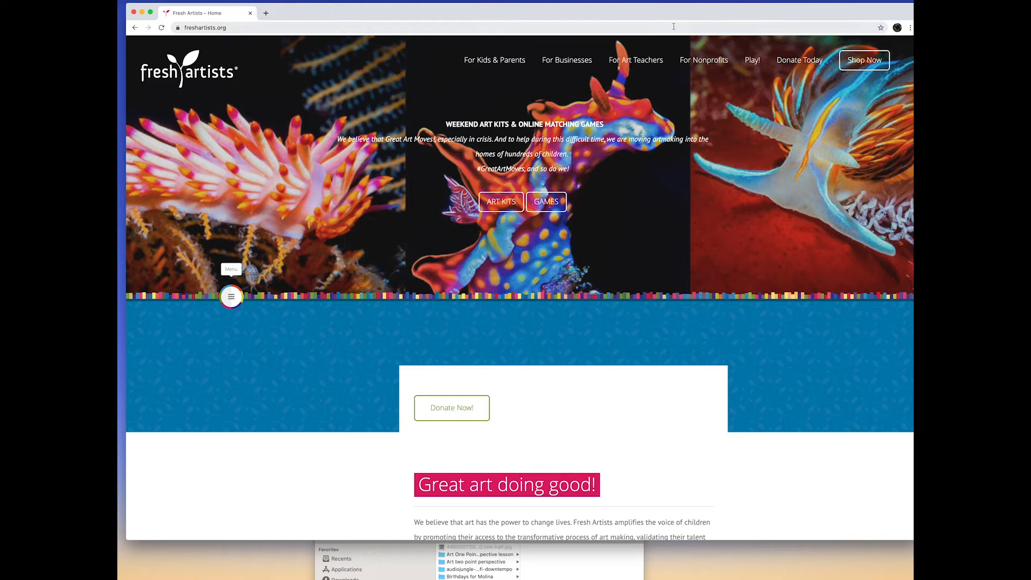
{"action": "left_click_drag", "start_coordinate": [674, 20], "coordinate": [669, 19]}
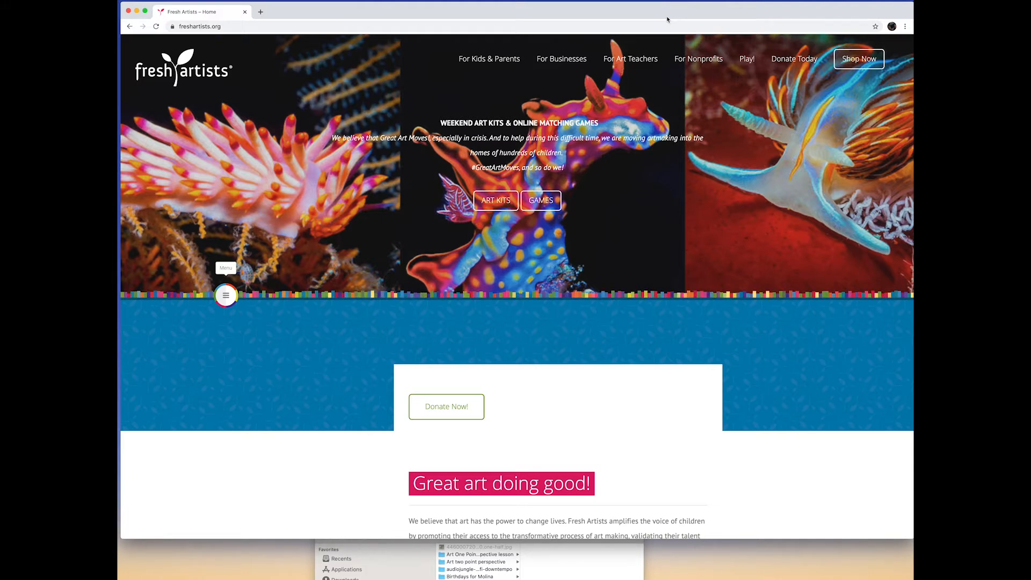
{"action": "mouse_move", "coordinate": [666, 17]}
{"action": "left_mouse_down"}
{"action": "mouse_move", "coordinate": [639, 42]}
{"action": "mouse_move", "coordinate": [659, 15]}
{"action": "left_mouse_up"}
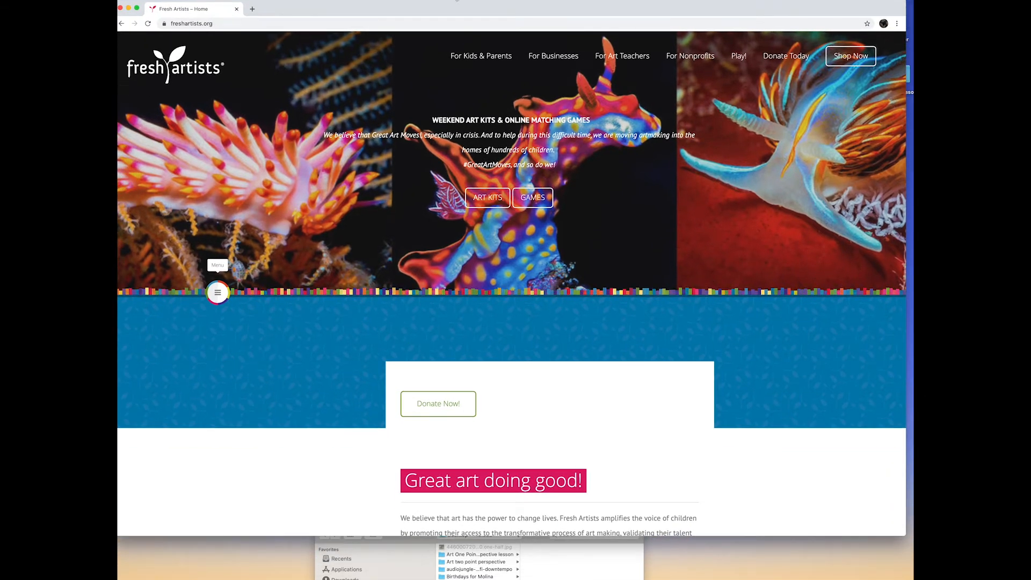
{"action": "left_click_drag", "start_coordinate": [473, 14], "coordinate": [489, 11]}
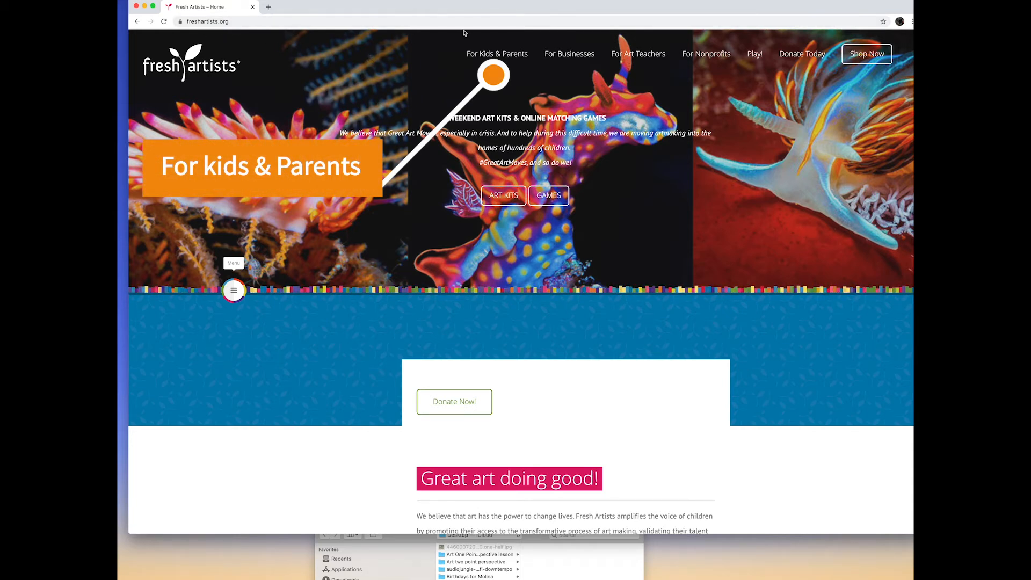
- Open the For Kids & Parents page and go to The Hydrous Project from there
{"action": "left_click", "coordinate": [489, 54]}
{"action": "scroll", "coordinate": [490, 48], "scroll_direction": "down", "scroll_amount": 1}
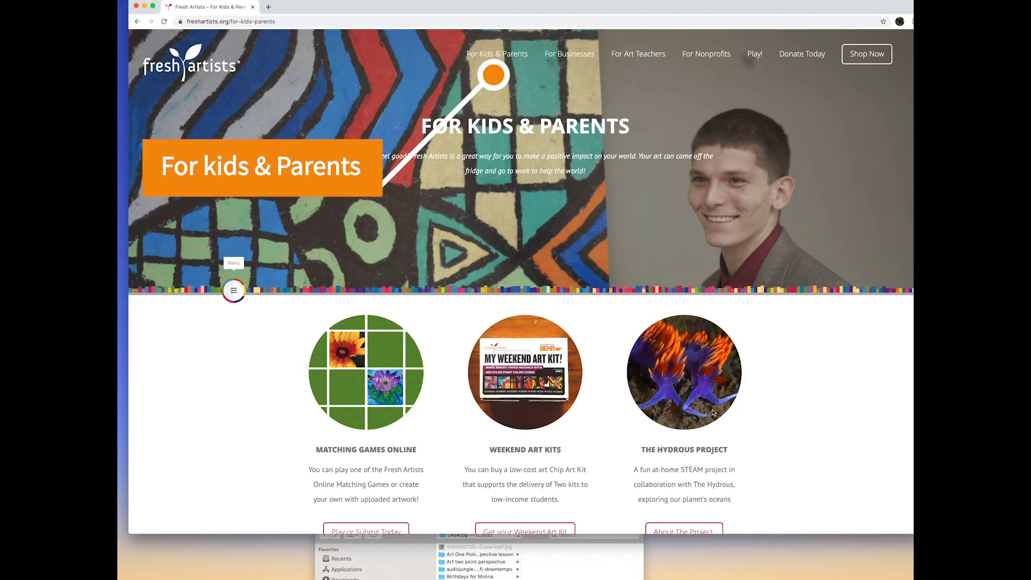
{"action": "scroll", "coordinate": [712, 411], "scroll_direction": "down", "scroll_amount": 3}
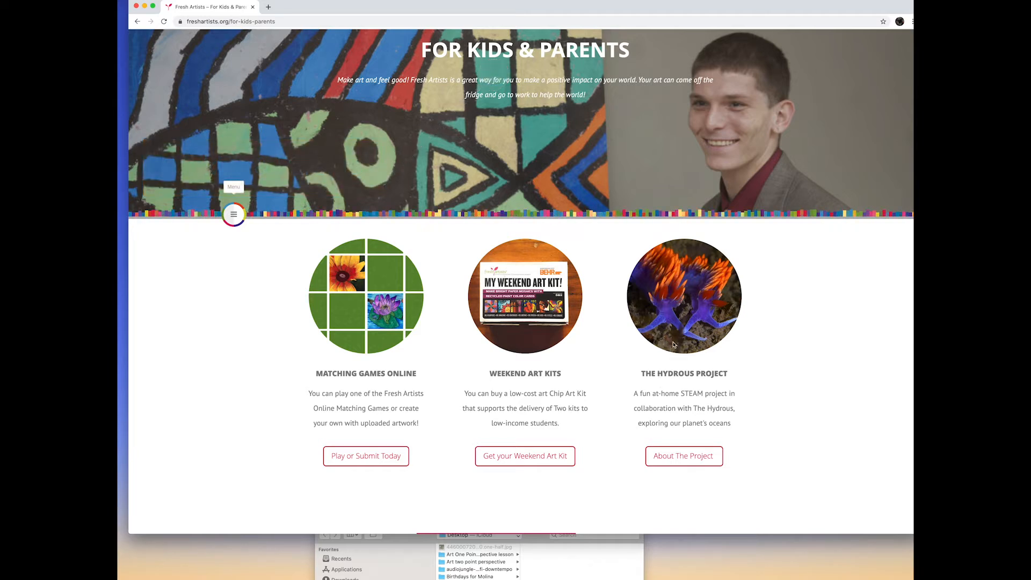
{"action": "left_click", "coordinate": [684, 458]}
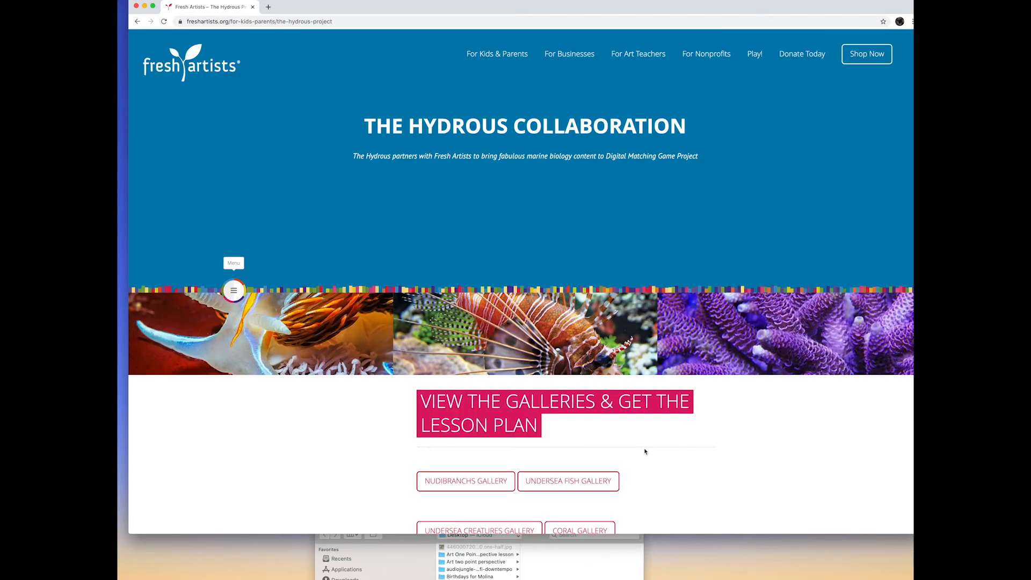
- Examine The Hydrous Collaboration page for its galleries, lesson plan download and project story
{"action": "scroll", "coordinate": [644, 451], "scroll_direction": "down", "scroll_amount": 5}
{"action": "scroll", "coordinate": [645, 452], "scroll_direction": "down", "scroll_amount": 10}
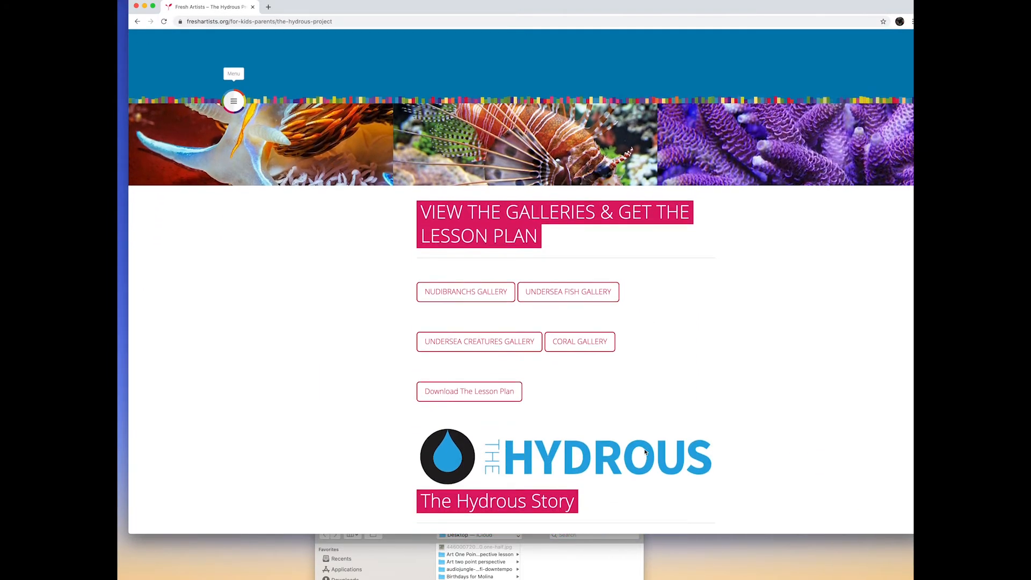
{"action": "scroll", "coordinate": [645, 449], "scroll_direction": "down", "scroll_amount": 1}
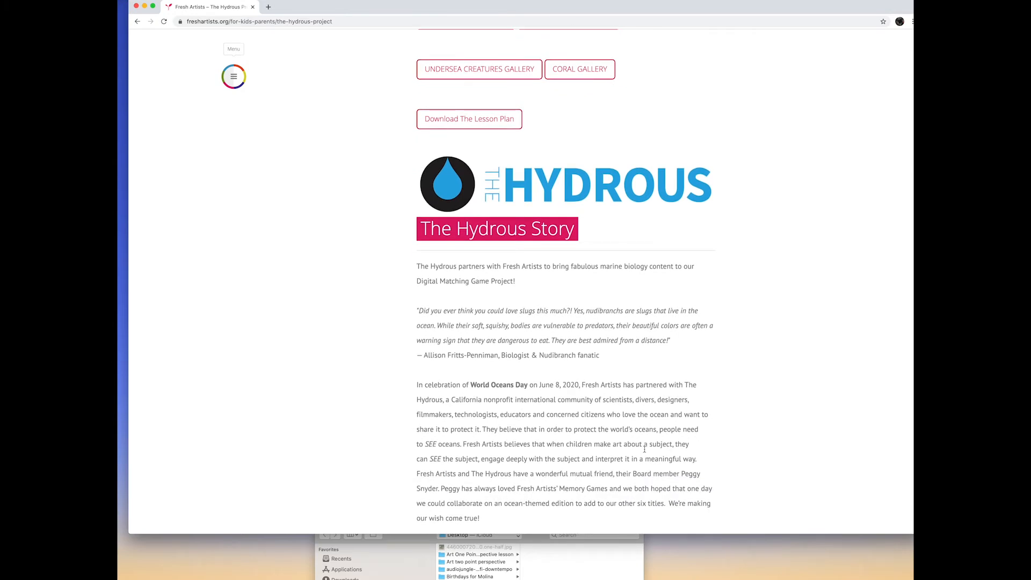
{"action": "scroll", "coordinate": [645, 449], "scroll_direction": "down", "scroll_amount": 10}
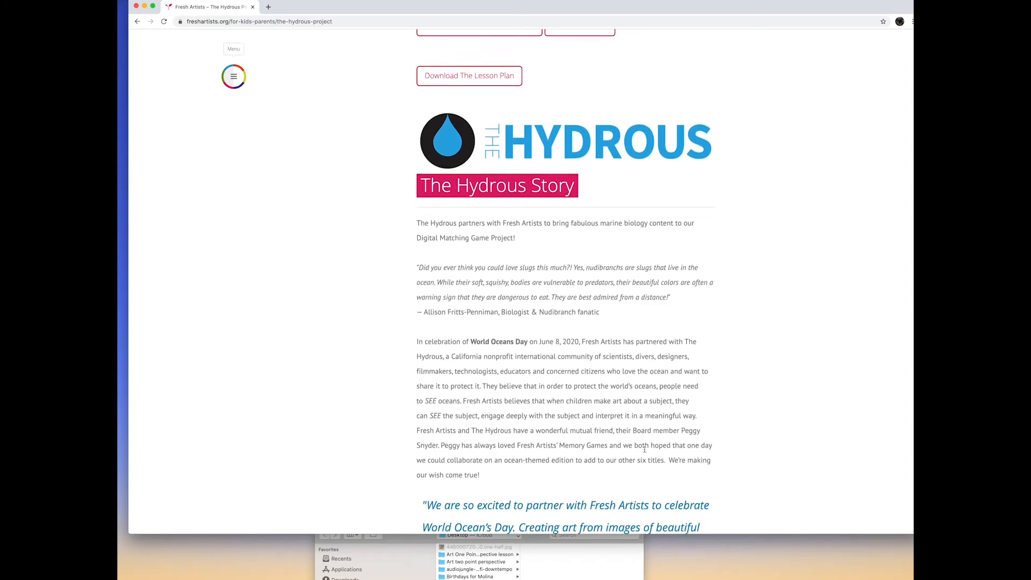
{"action": "scroll", "coordinate": [644, 449], "scroll_direction": "down", "scroll_amount": 5}
{"action": "scroll", "coordinate": [644, 450], "scroll_direction": "up", "scroll_amount": 20}
{"action": "scroll", "coordinate": [645, 452], "scroll_direction": "down", "scroll_amount": 2}
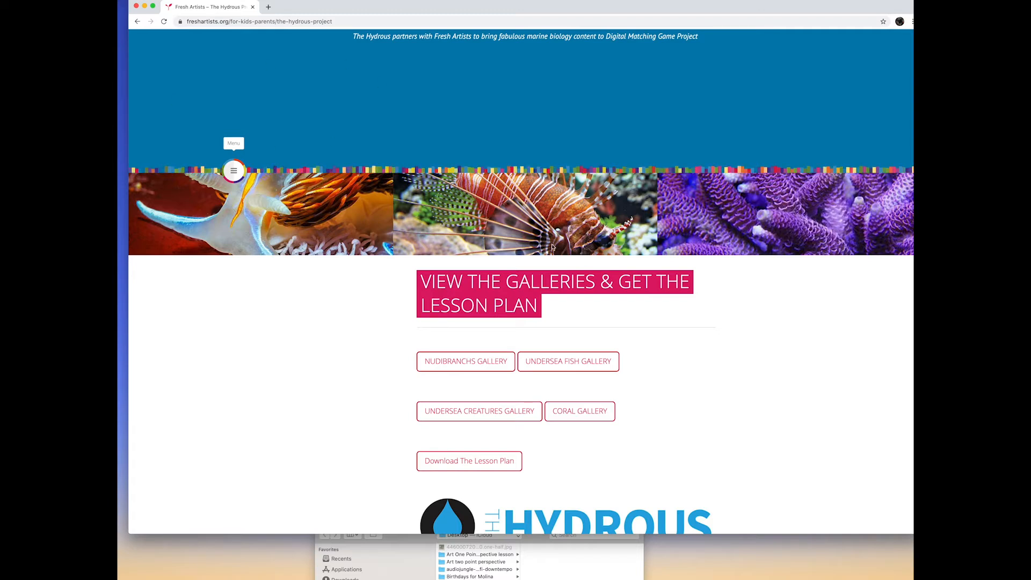
{"action": "scroll", "coordinate": [679, 459], "scroll_direction": "down", "scroll_amount": 5}
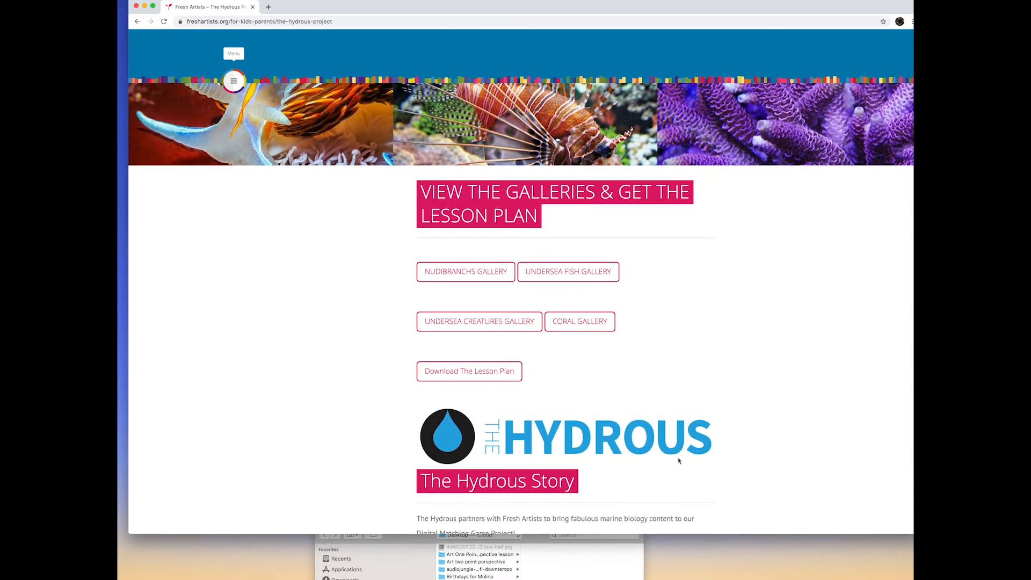
{"action": "scroll", "coordinate": [678, 461], "scroll_direction": "up", "scroll_amount": 10}
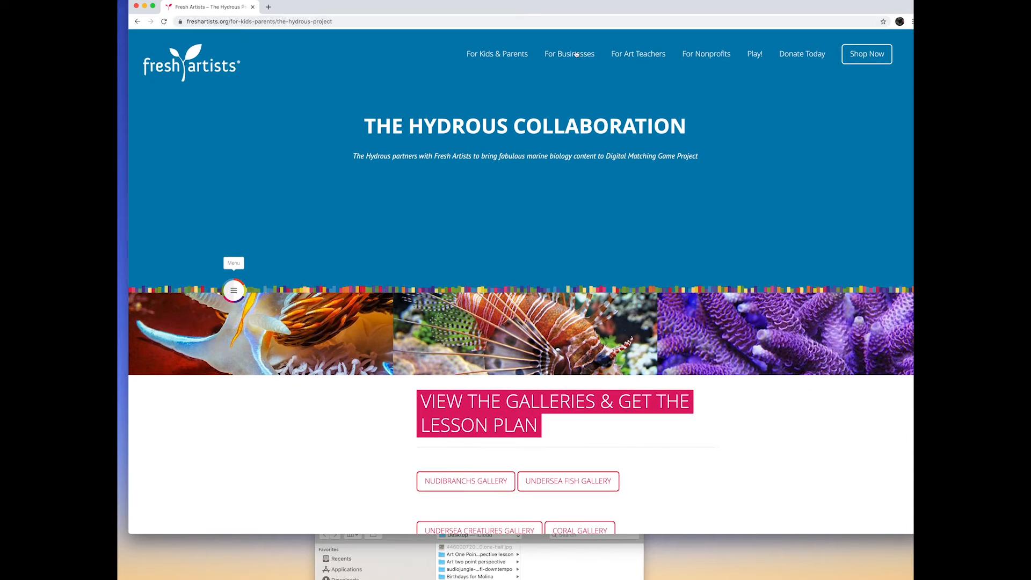
- Return to the For Kids & Parents page and open the online matching games page
{"action": "left_click", "coordinate": [494, 56]}
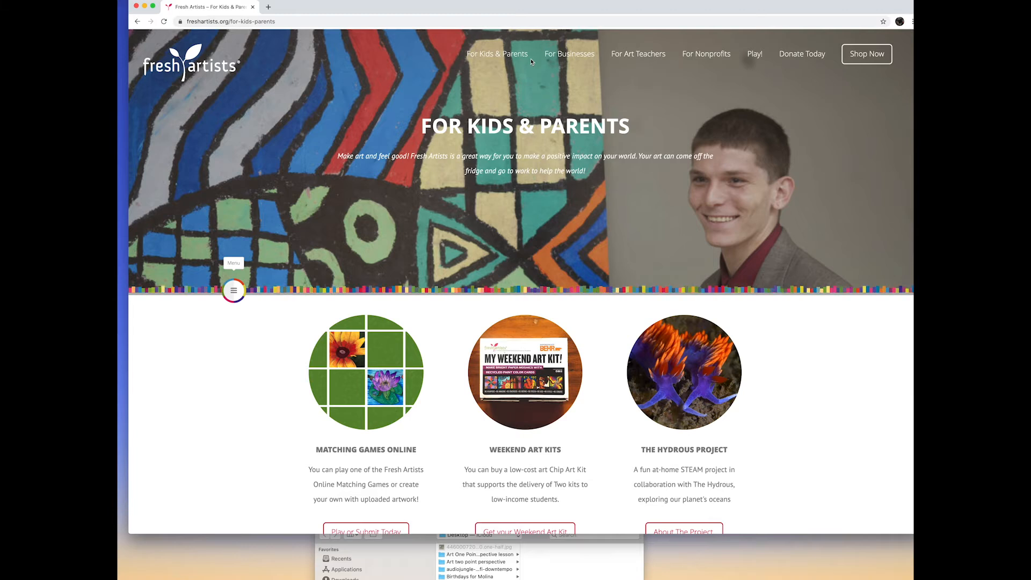
{"action": "scroll", "coordinate": [466, 121], "scroll_direction": "down", "scroll_amount": 1}
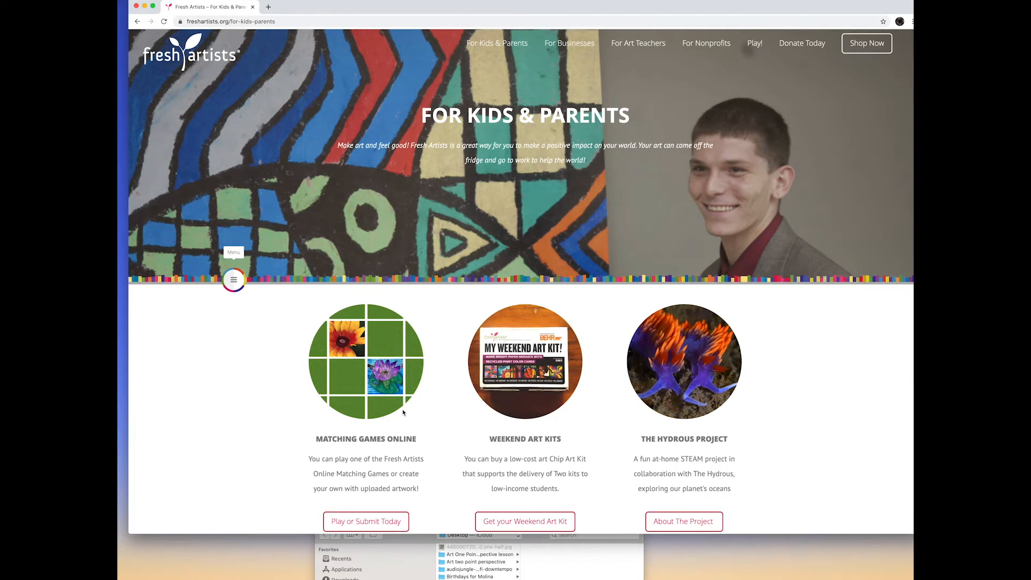
{"action": "scroll", "coordinate": [397, 419], "scroll_direction": "up", "scroll_amount": 1}
{"action": "scroll", "coordinate": [396, 439], "scroll_direction": "down", "scroll_amount": 3}
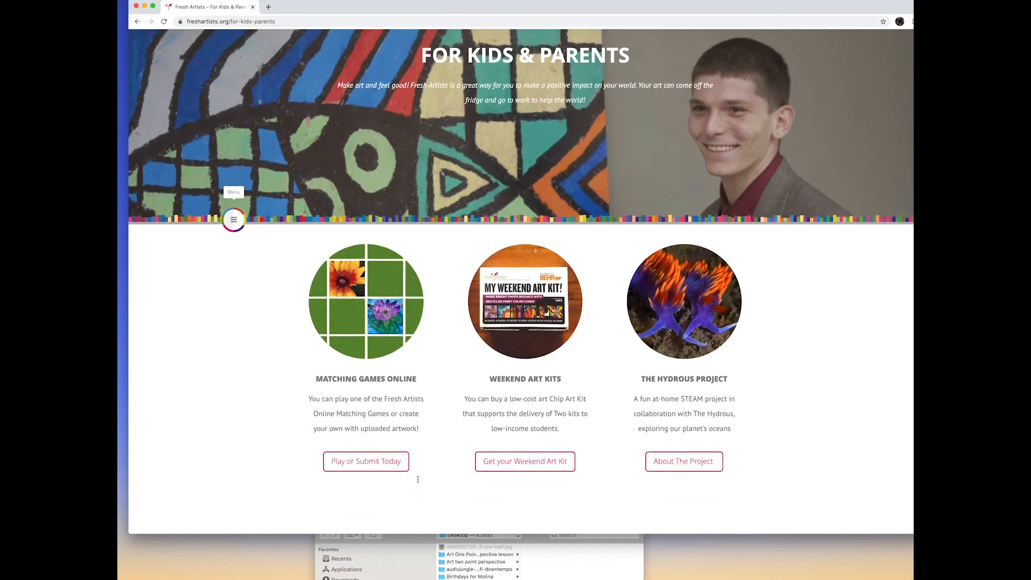
{"action": "left_click", "coordinate": [381, 442]}
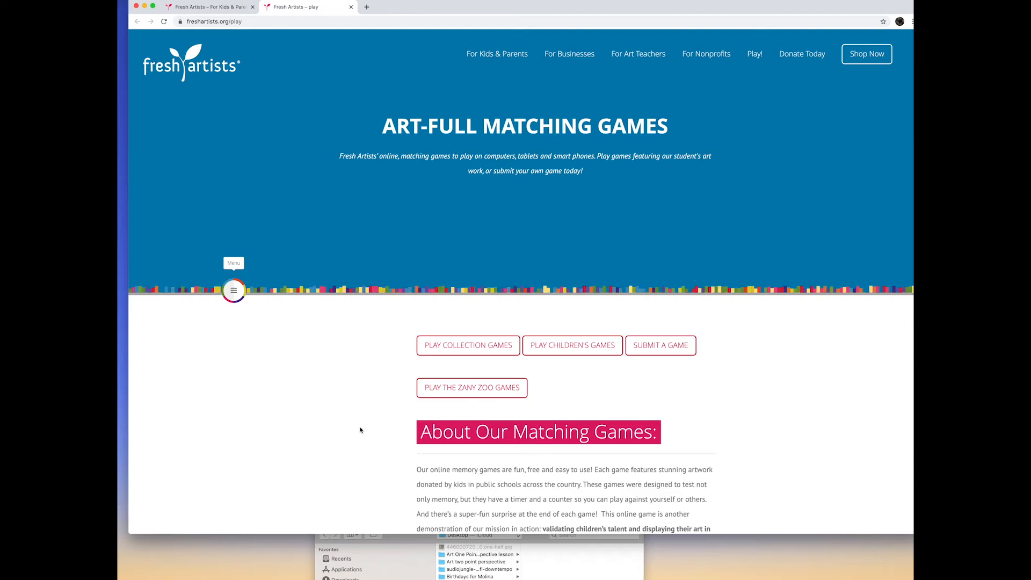
- Review the matching games instructions and go to the collection games
{"action": "scroll", "coordinate": [361, 430], "scroll_direction": "down", "scroll_amount": 5}
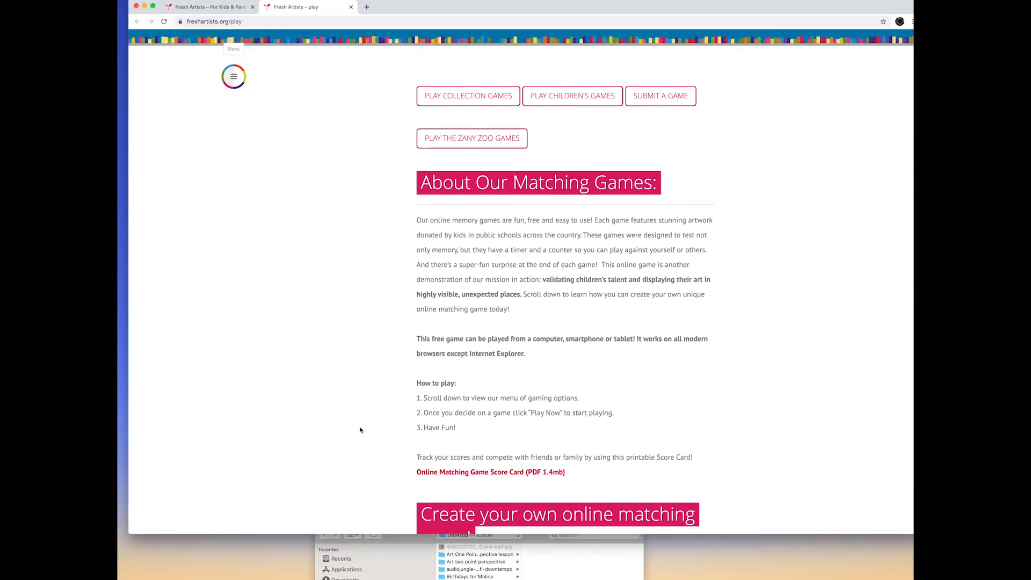
{"action": "scroll", "coordinate": [360, 430], "scroll_direction": "up", "scroll_amount": 3}
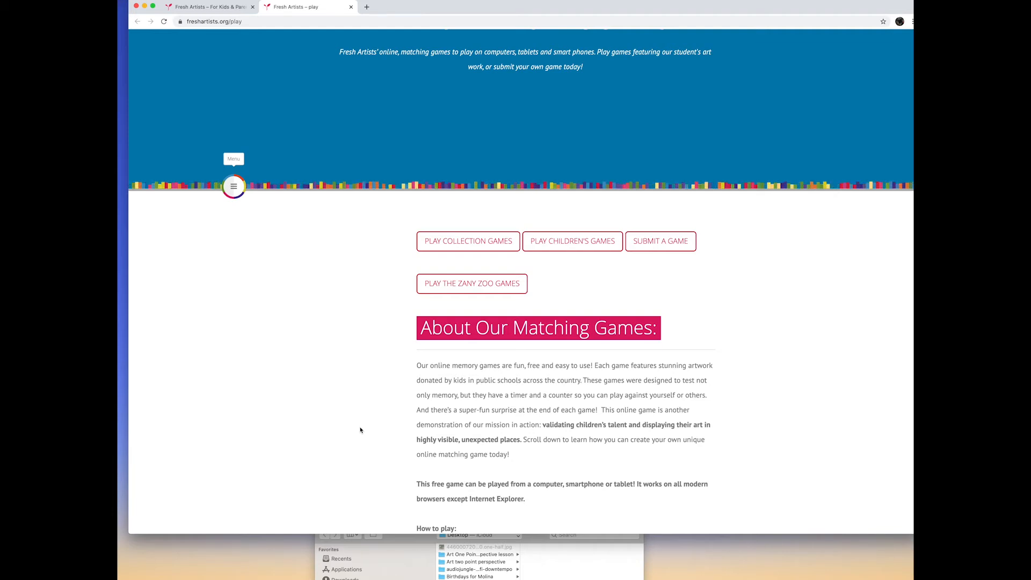
{"action": "scroll", "coordinate": [360, 429], "scroll_direction": "down", "scroll_amount": 3}
{"action": "scroll", "coordinate": [360, 429], "scroll_direction": "up", "scroll_amount": 1}
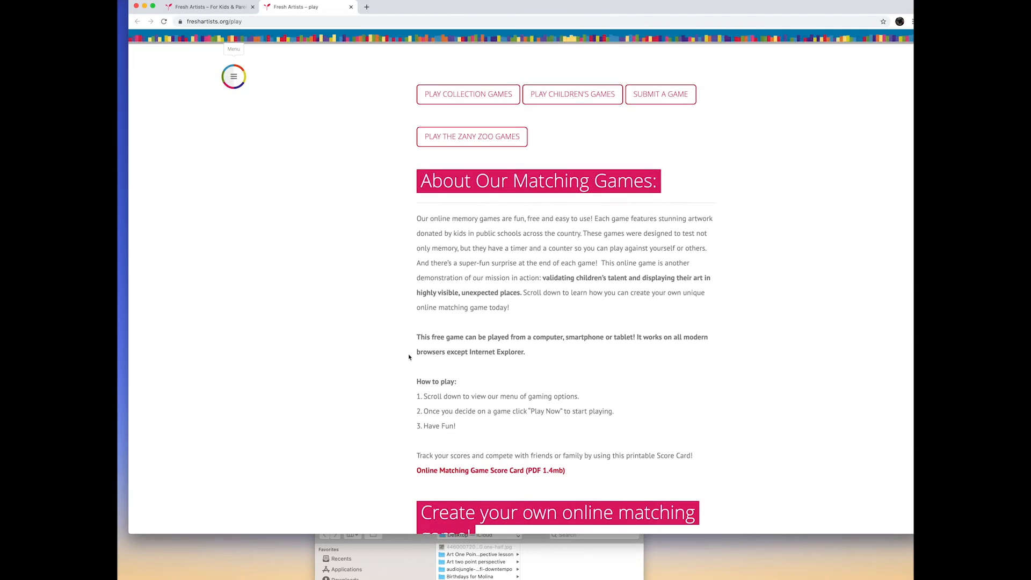
{"action": "left_click", "coordinate": [474, 95]}
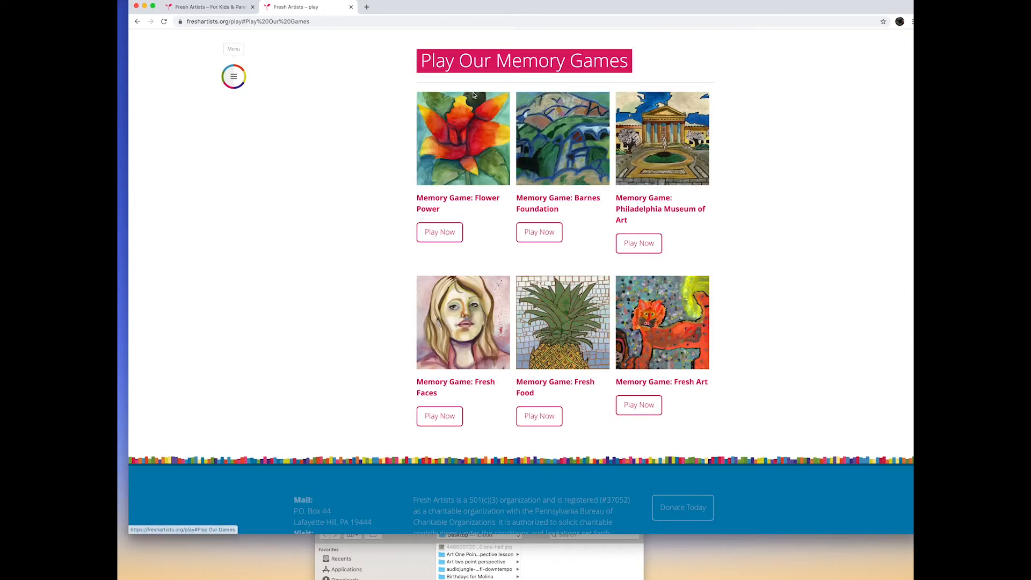
- Start the Flower Power memory game from the list of memory games
{"action": "scroll", "coordinate": [461, 141], "scroll_direction": "down", "scroll_amount": 1}
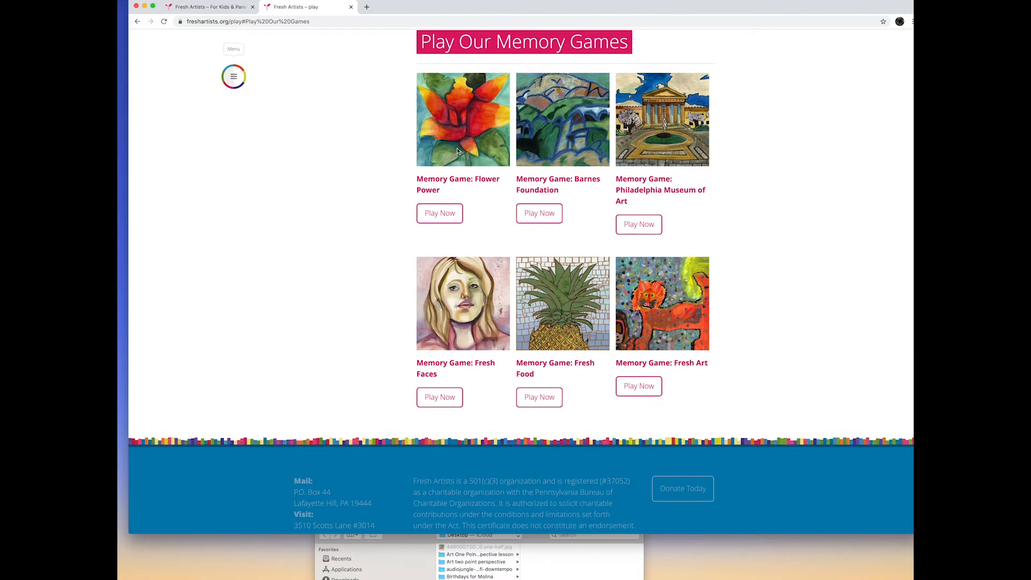
{"action": "left_click", "coordinate": [437, 216]}
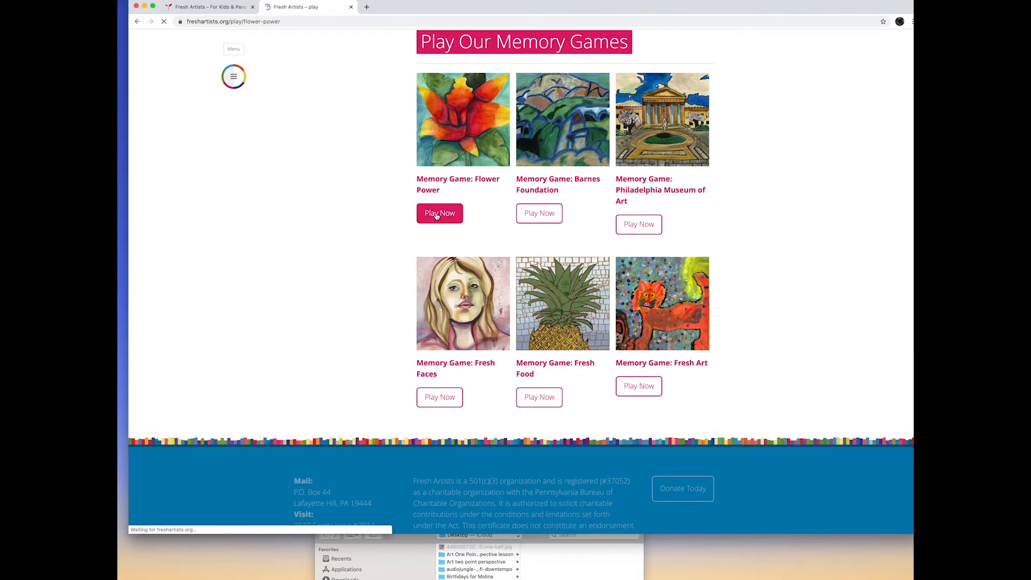
{"action": "scroll", "coordinate": [531, 263], "scroll_direction": "down", "scroll_amount": 5}
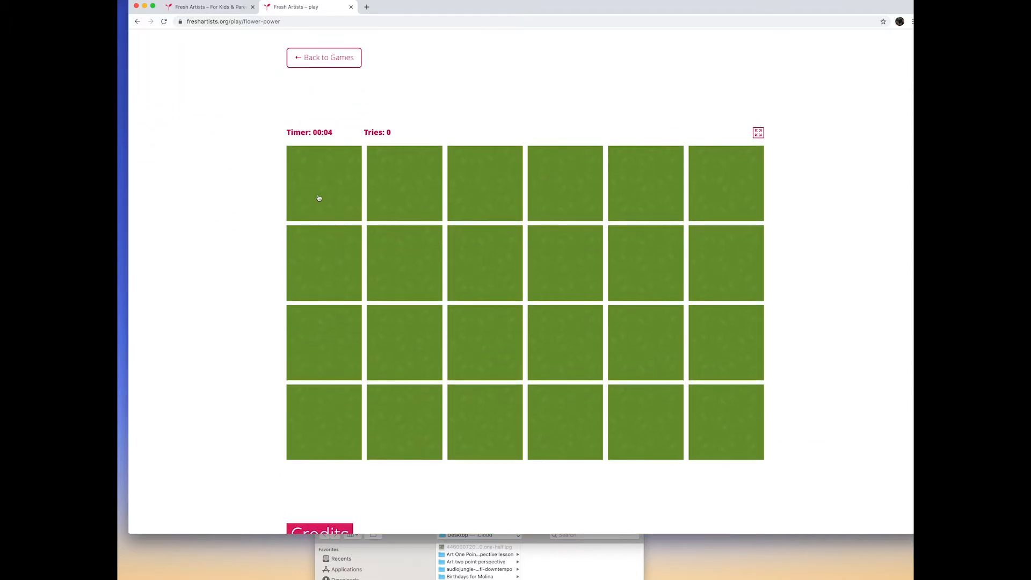
- Turn over pairs of cards on the Flower Power board until one matching pair is cleared
{"action": "left_click", "coordinate": [321, 197]}
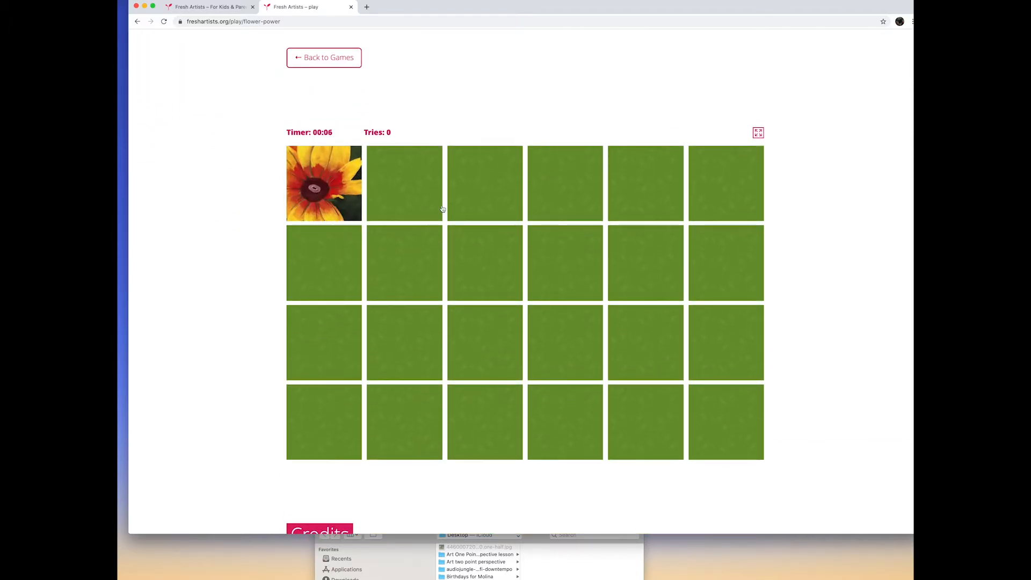
{"action": "left_click", "coordinate": [481, 260]}
{"action": "left_click", "coordinate": [421, 263]}
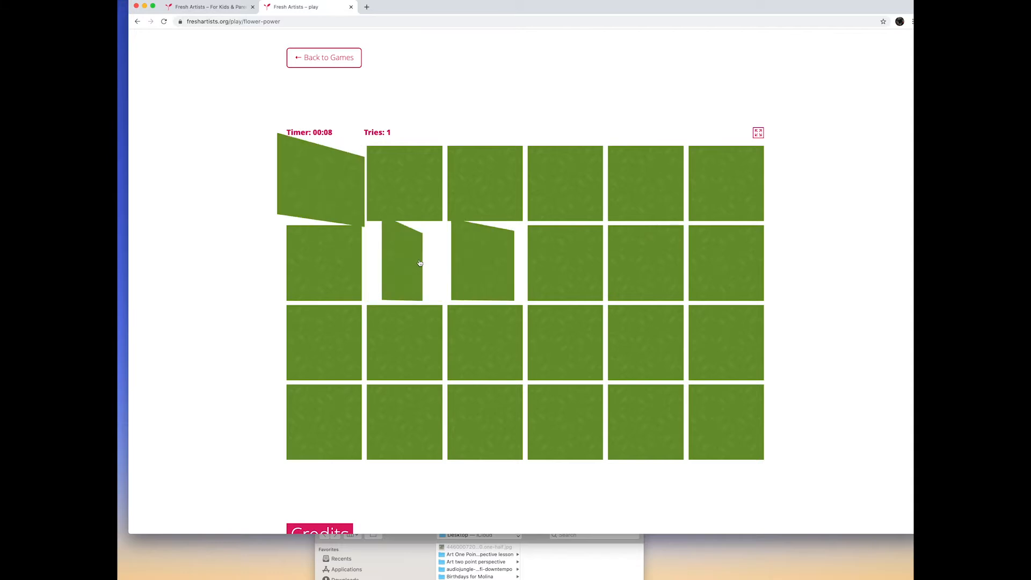
{"action": "left_click", "coordinate": [349, 179]}
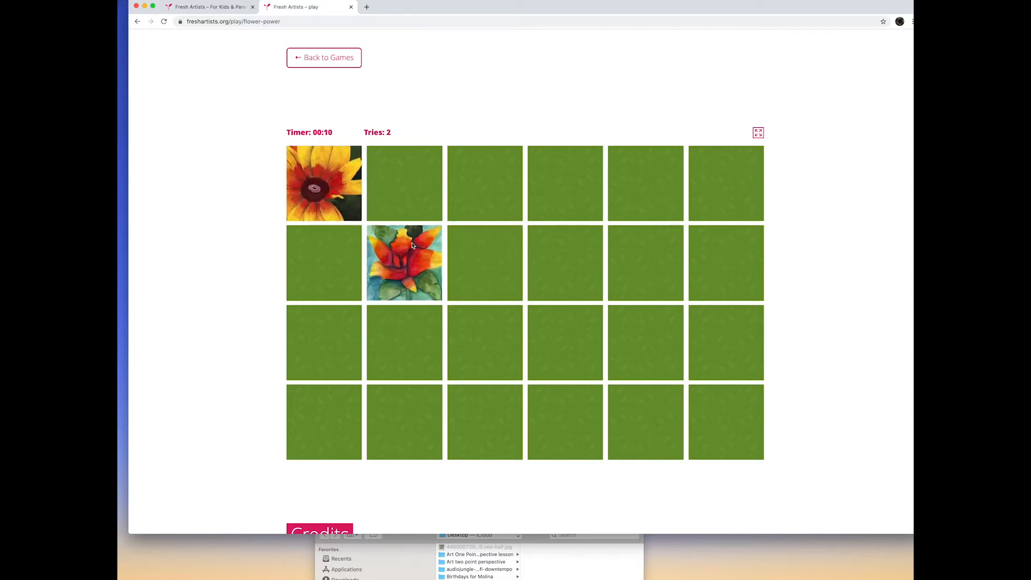
{"action": "left_click", "coordinate": [325, 282]}
{"action": "left_click", "coordinate": [412, 182]}
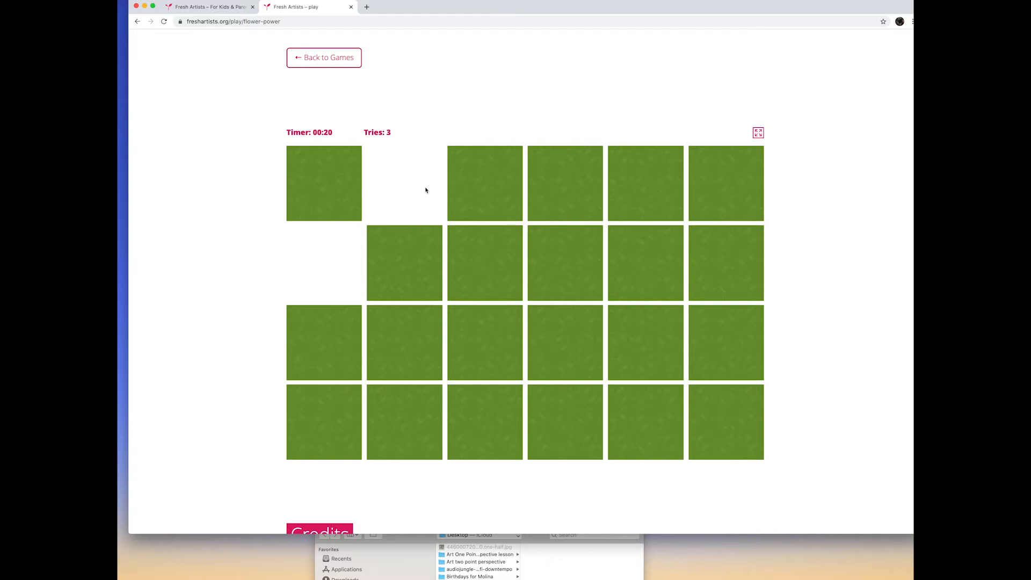
- Leave the Flower Power game for the matching games page, and go from there to the For Kids & Parents page
{"action": "left_click", "coordinate": [329, 60]}
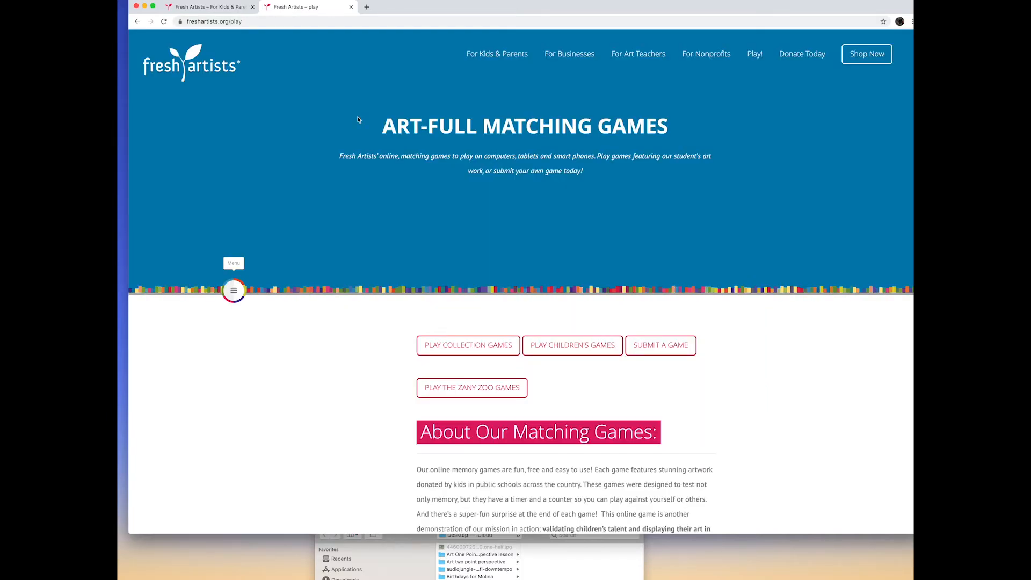
{"action": "scroll", "coordinate": [377, 343], "scroll_direction": "down", "scroll_amount": 5}
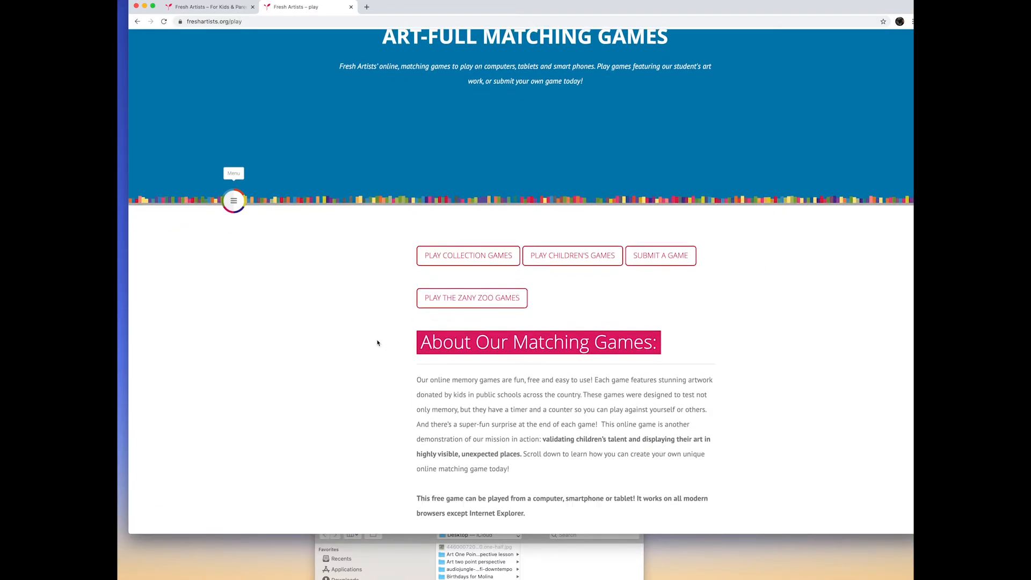
{"action": "scroll", "coordinate": [378, 342], "scroll_direction": "up", "scroll_amount": 6}
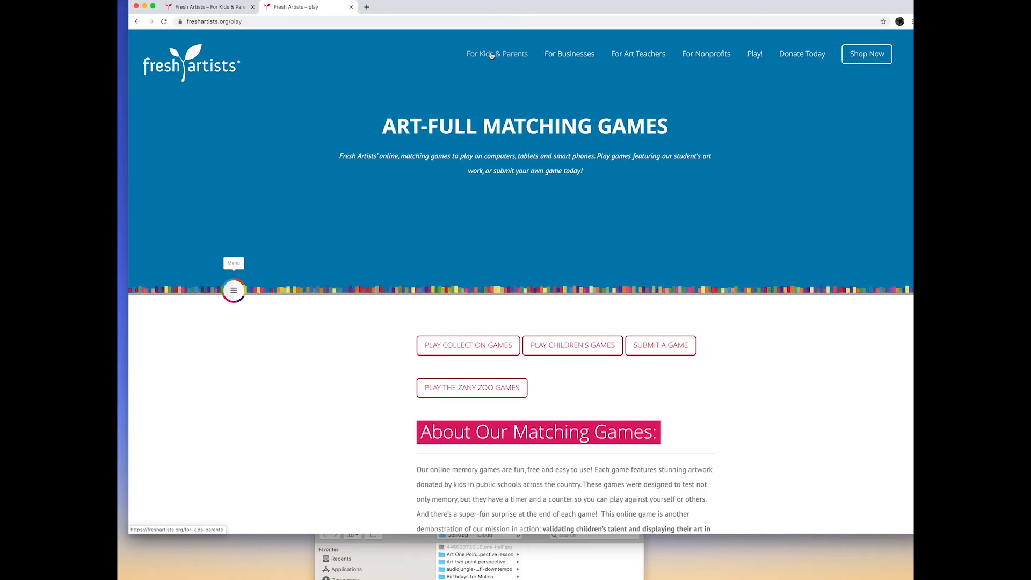
{"action": "left_click", "coordinate": [491, 55]}
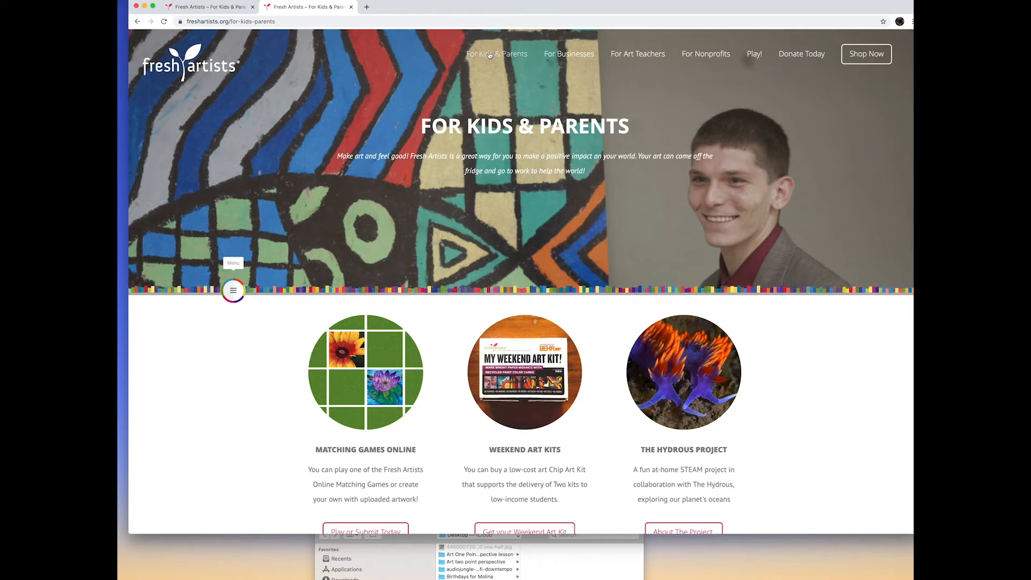
- Open the Weekend Art Kits page from For Kids & Parents and look through its kit description, sample mosaic and purchase offer
{"action": "scroll", "coordinate": [483, 366], "scroll_direction": "down", "scroll_amount": 1}
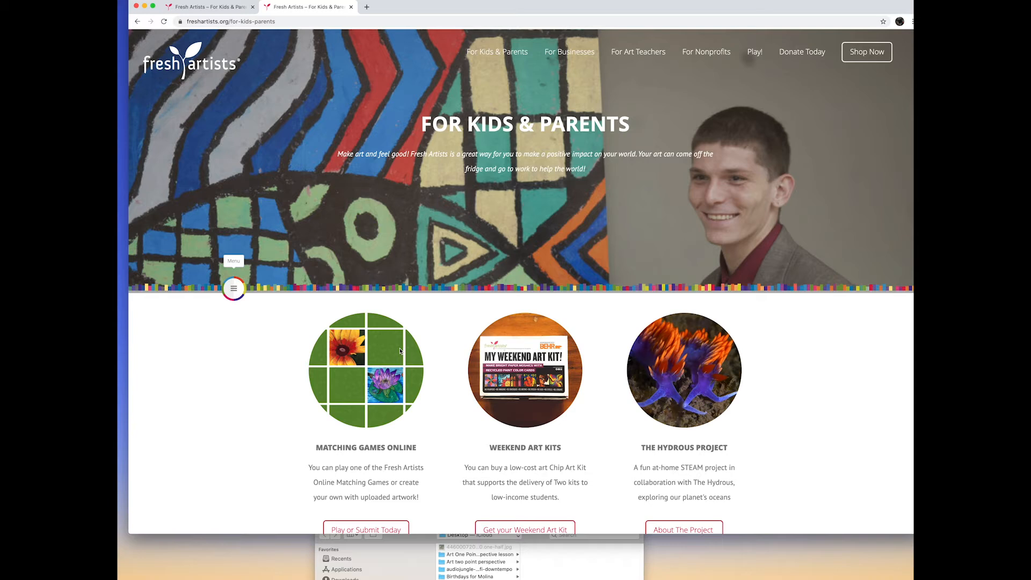
{"action": "scroll", "coordinate": [536, 394], "scroll_direction": "right", "scroll_amount": 1}
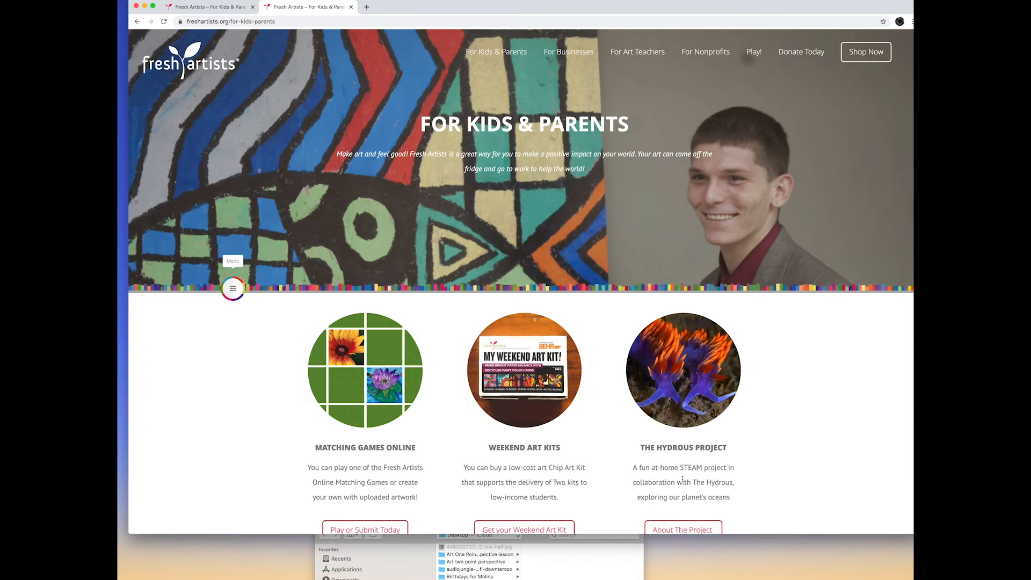
{"action": "scroll", "coordinate": [682, 477], "scroll_direction": "down", "scroll_amount": 2}
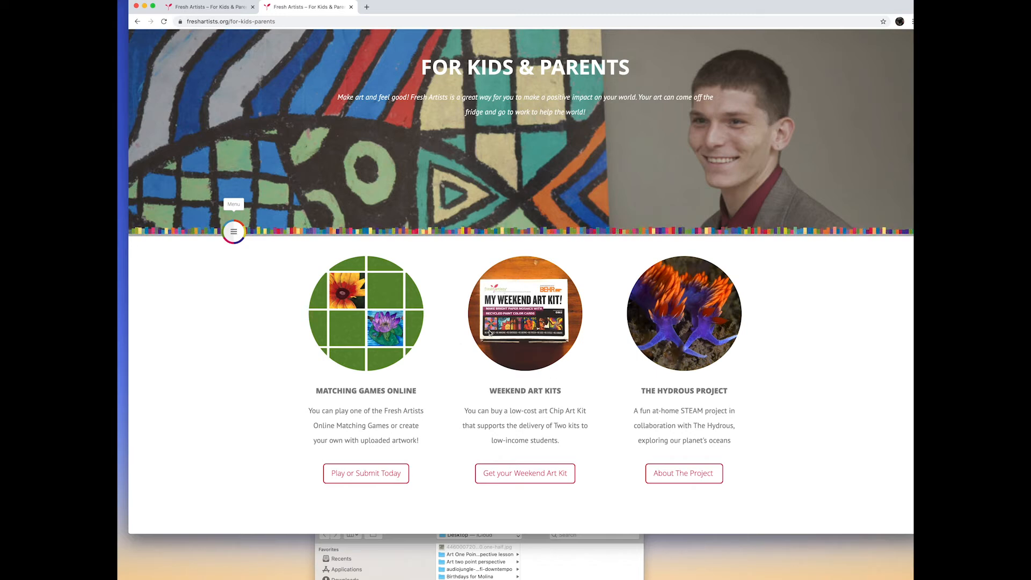
{"action": "scroll", "coordinate": [509, 360], "scroll_direction": "up", "scroll_amount": 1}
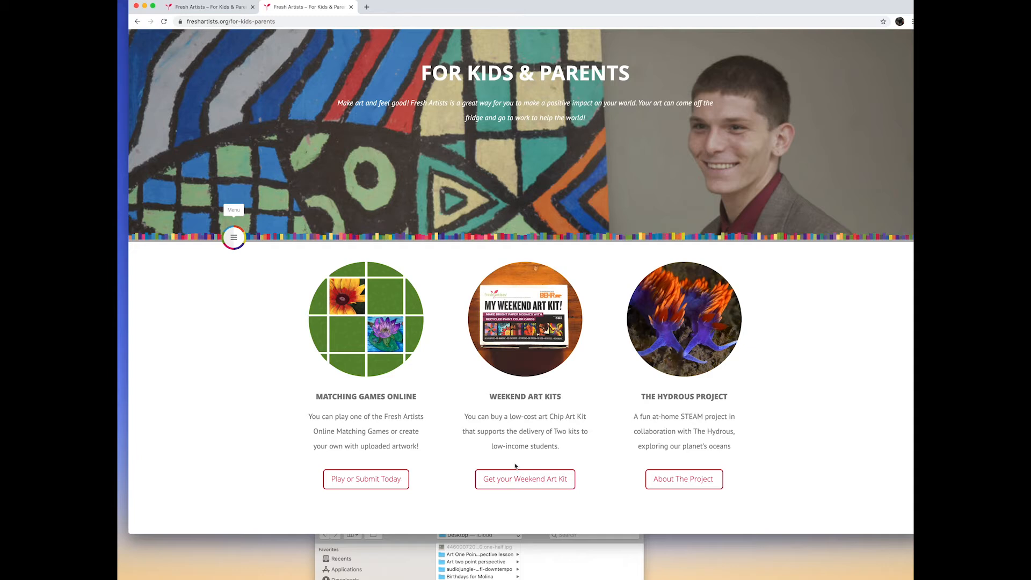
{"action": "left_click", "coordinate": [511, 483]}
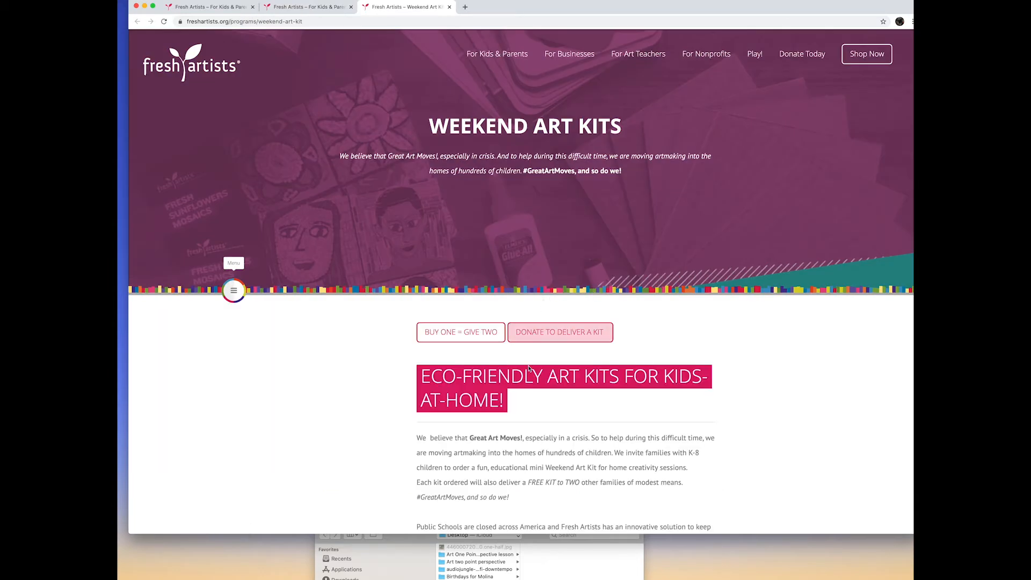
{"action": "scroll", "coordinate": [529, 368], "scroll_direction": "down", "scroll_amount": 10}
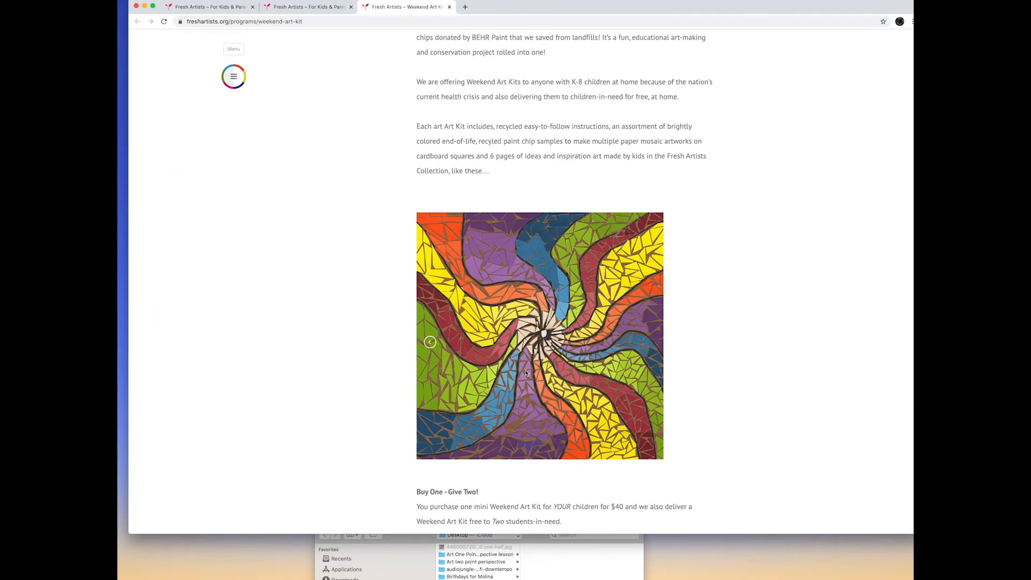
{"action": "scroll", "coordinate": [526, 373], "scroll_direction": "down", "scroll_amount": 1}
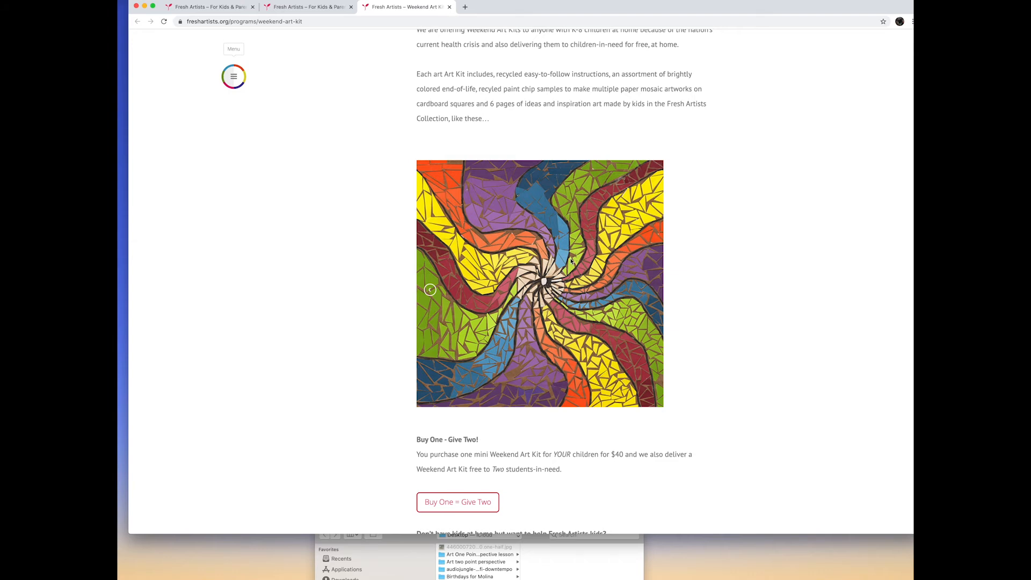
{"action": "scroll", "coordinate": [539, 188], "scroll_direction": "up", "scroll_amount": 11}
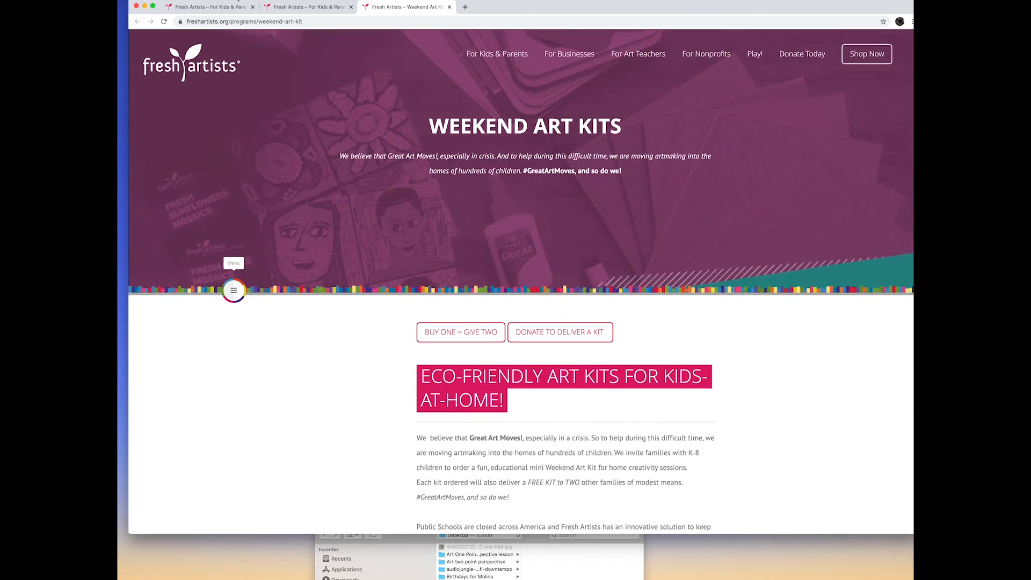
- Return to the For Kids & Parents page and open the page about The Hydrous Project
{"action": "left_click", "coordinate": [288, 10]}
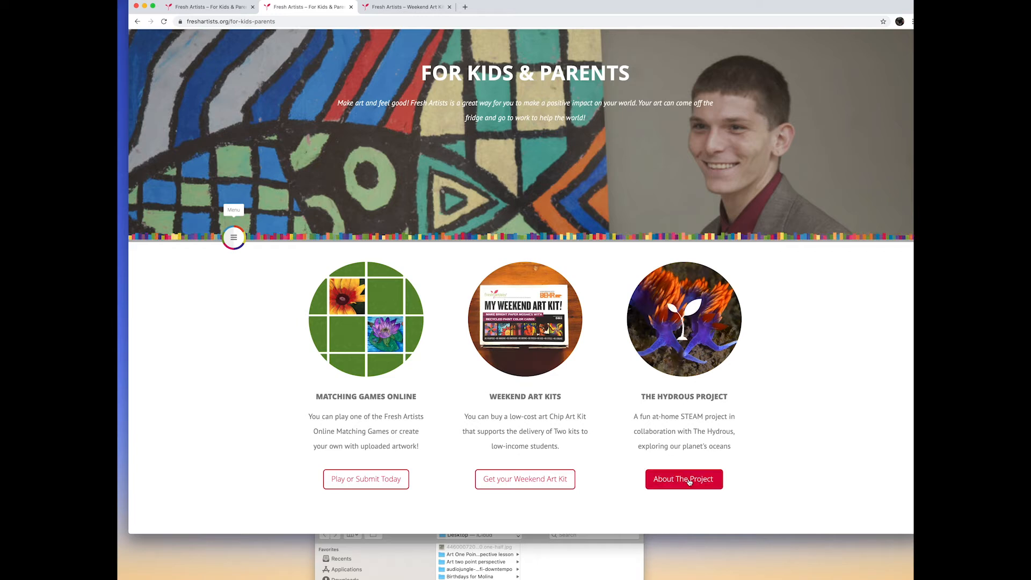
{"action": "scroll", "coordinate": [689, 483], "scroll_direction": "down", "scroll_amount": 1}
{"action": "scroll", "coordinate": [689, 482], "scroll_direction": "down", "scroll_amount": 3}
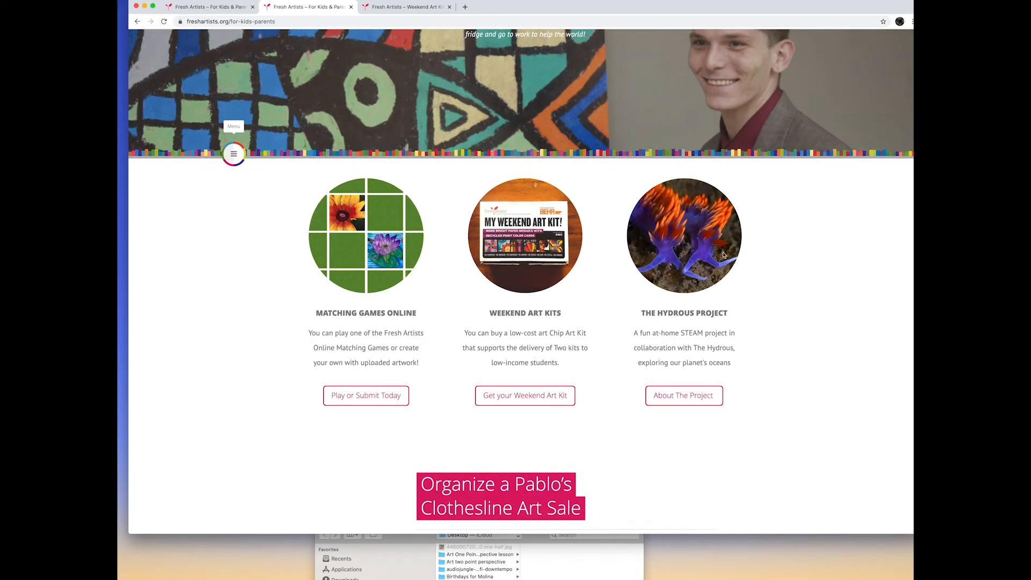
{"action": "left_click", "coordinate": [685, 395]}
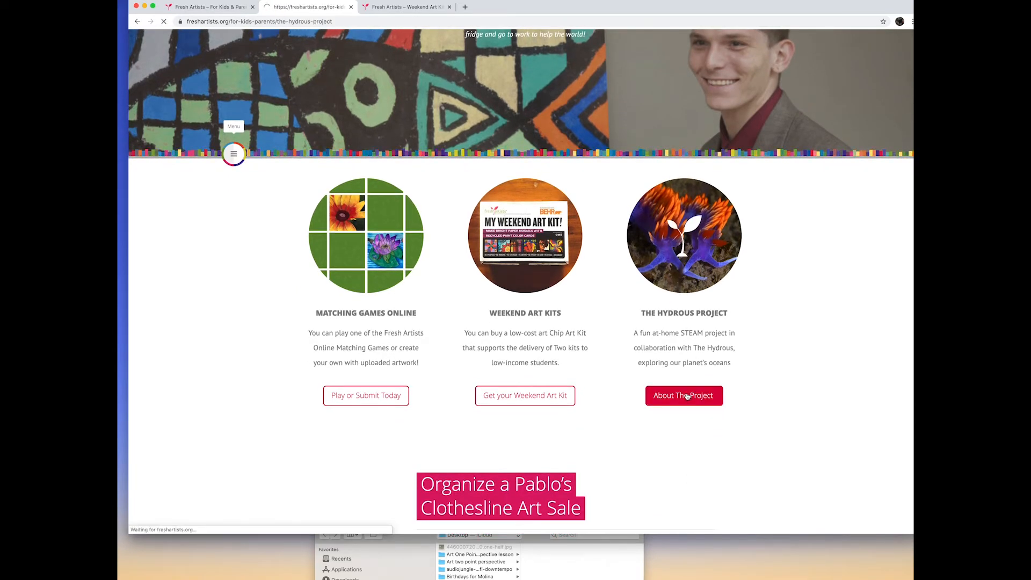
- Open the Nudibranchs Gallery from The Hydrous Project page and find its photo grid
{"action": "scroll", "coordinate": [626, 380], "scroll_direction": "down", "scroll_amount": 5}
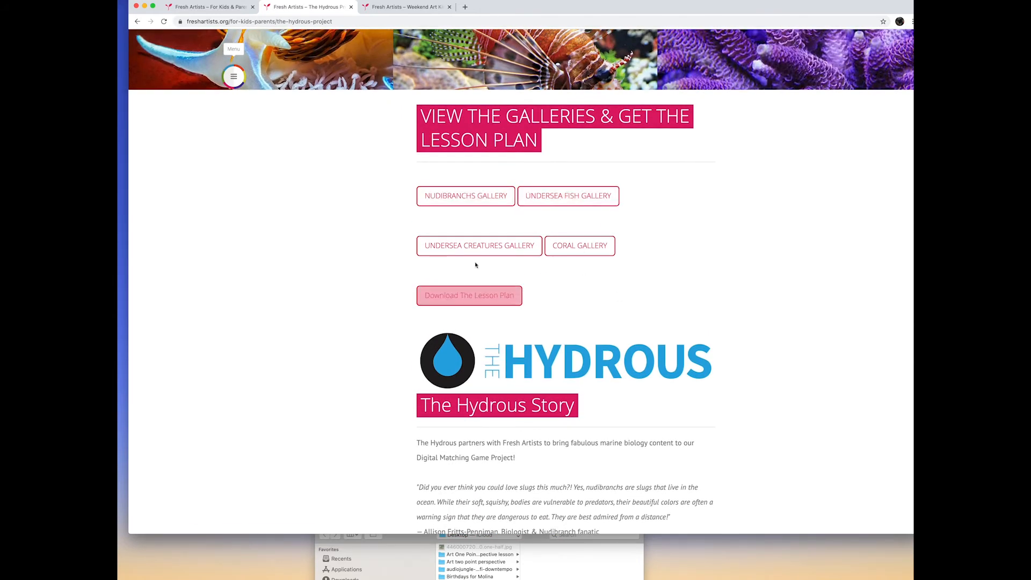
{"action": "left_click", "coordinate": [474, 202]}
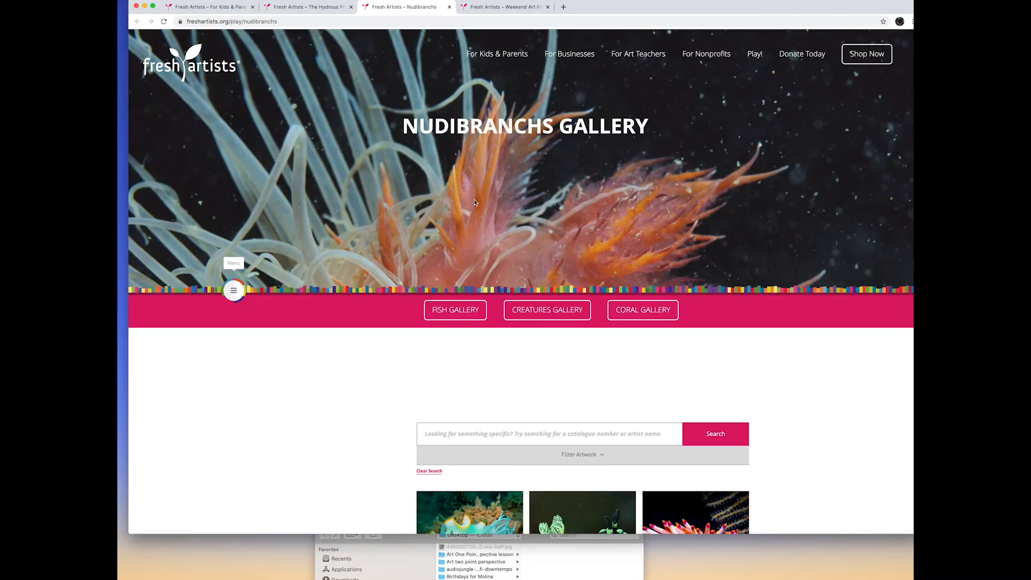
{"action": "scroll", "coordinate": [523, 310], "scroll_direction": "down", "scroll_amount": 4}
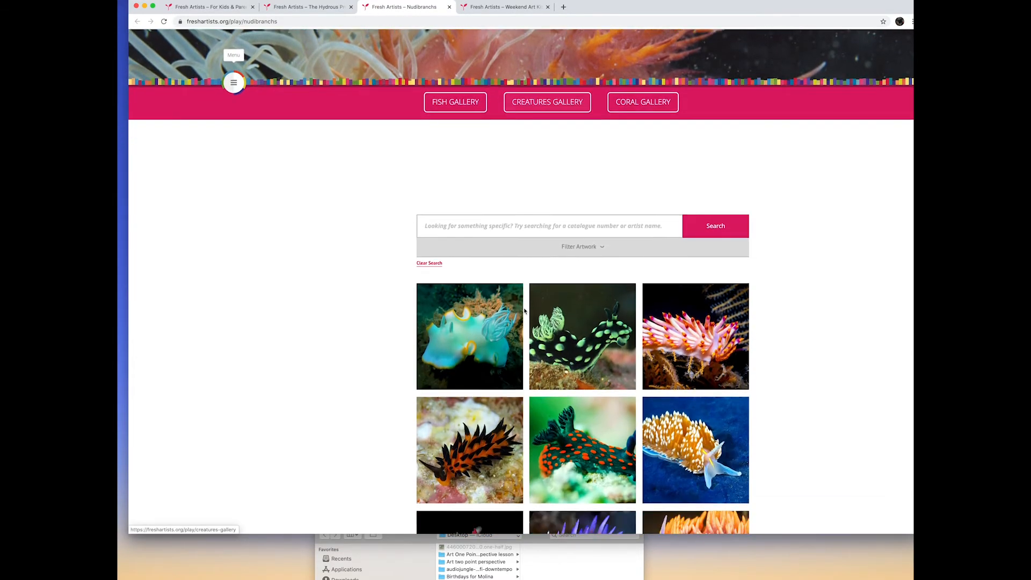
- Save the black nudibranch photo with green spots from the gallery to the desktop, and shift the browser window to expose the desktop
{"action": "scroll", "coordinate": [525, 310], "scroll_direction": "down", "scroll_amount": 3}
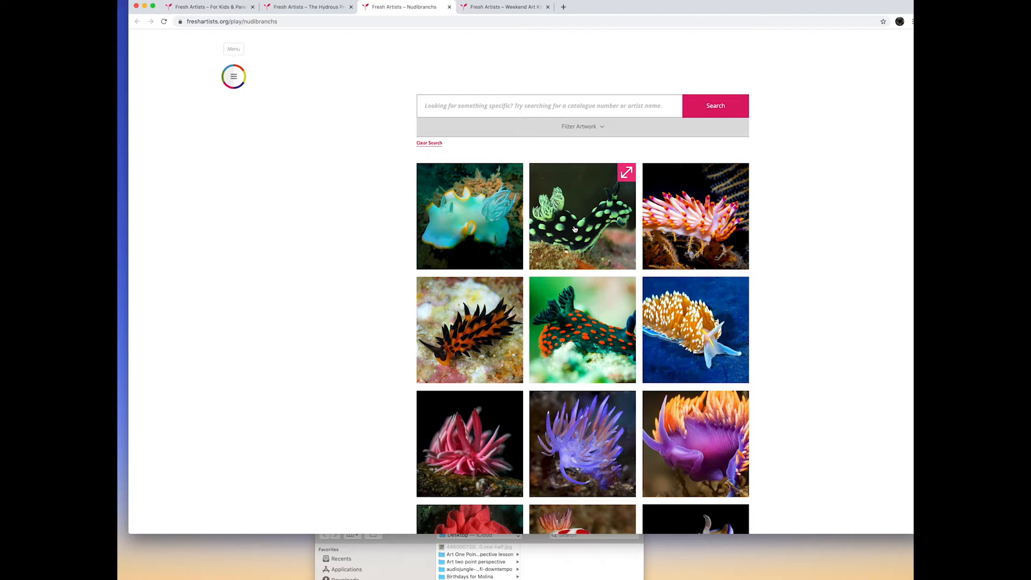
{"action": "left_click_drag", "start_coordinate": [578, 225], "coordinate": [119, 253]}
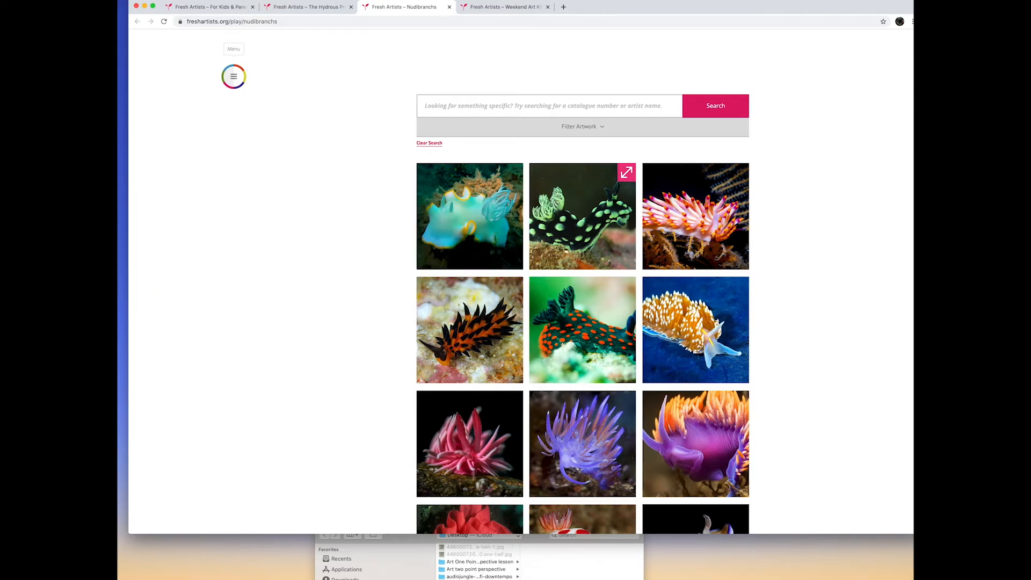
{"action": "mouse_move", "coordinate": [592, 8]}
{"action": "left_mouse_down"}
{"action": "mouse_move", "coordinate": [641, 13]}
{"action": "mouse_move", "coordinate": [580, 14]}
{"action": "left_mouse_up"}
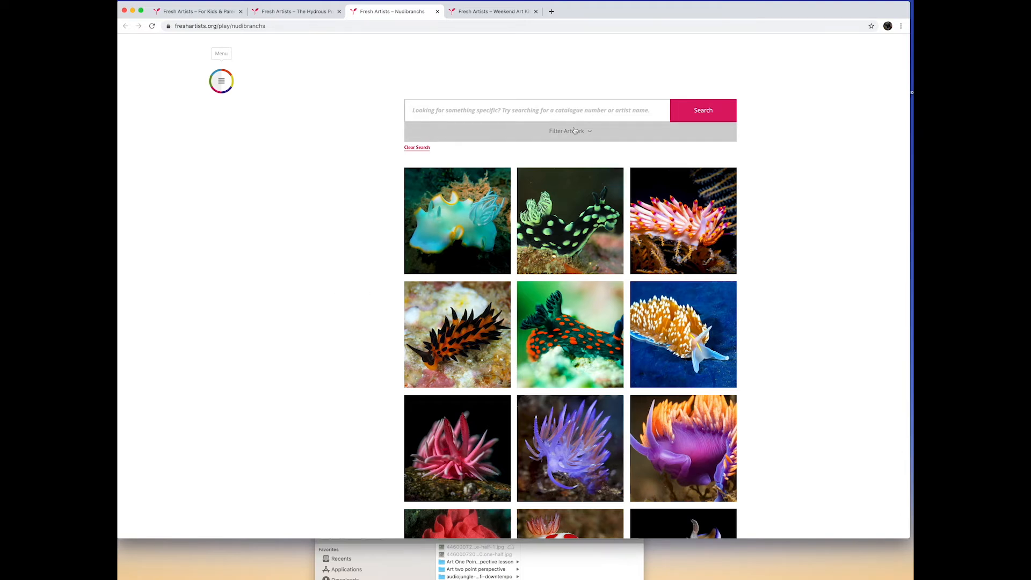
{"action": "left_click_drag", "start_coordinate": [635, 9], "coordinate": [631, 5]}
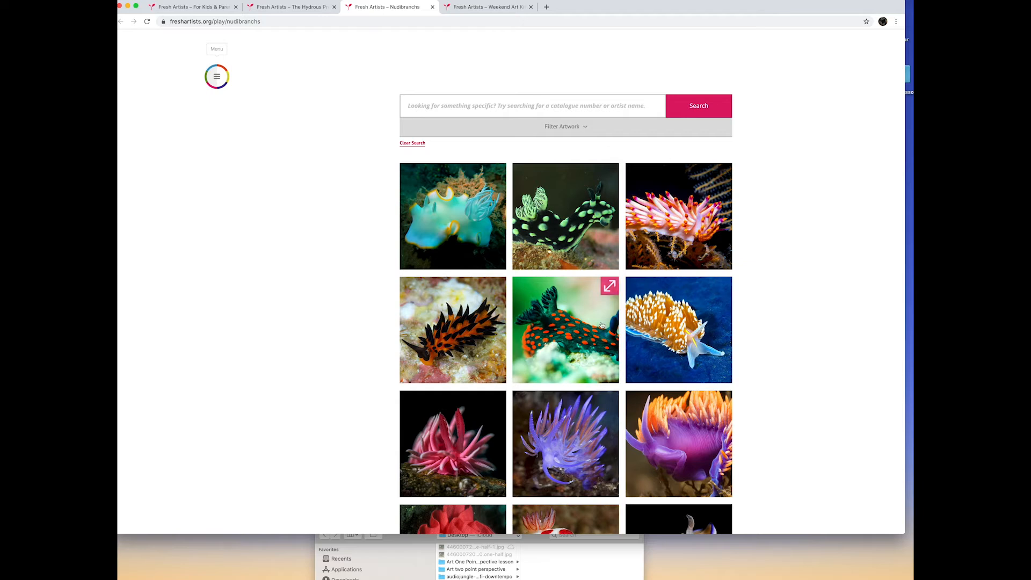
- Browse the whole Nudibranchs Gallery to examine the available reference photos and the labelled anatomy diagram
{"action": "scroll", "coordinate": [555, 333], "scroll_direction": "down", "scroll_amount": 5}
{"action": "scroll", "coordinate": [555, 333], "scroll_direction": "down", "scroll_amount": 12}
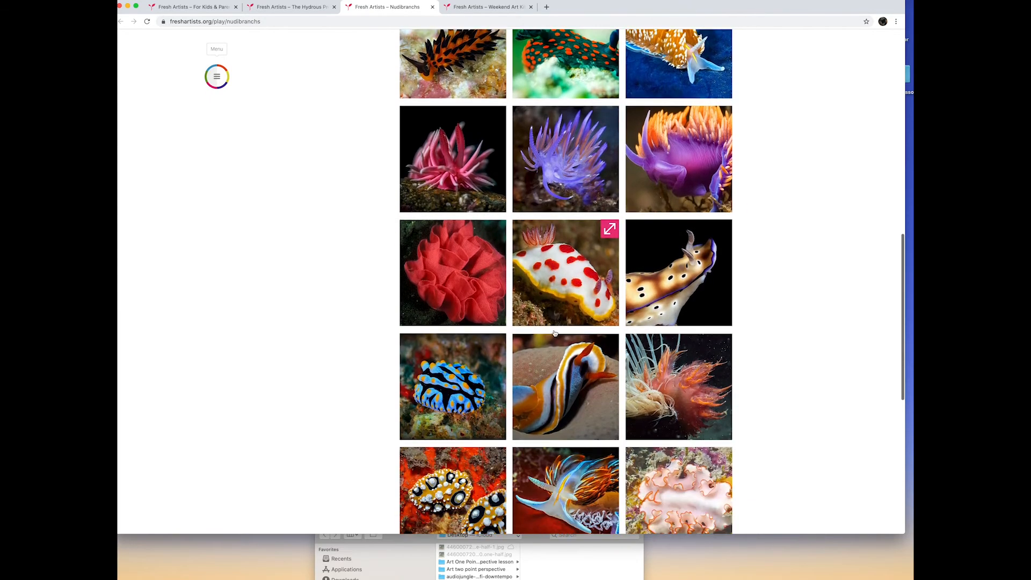
{"action": "scroll", "coordinate": [555, 333], "scroll_direction": "down", "scroll_amount": 1}
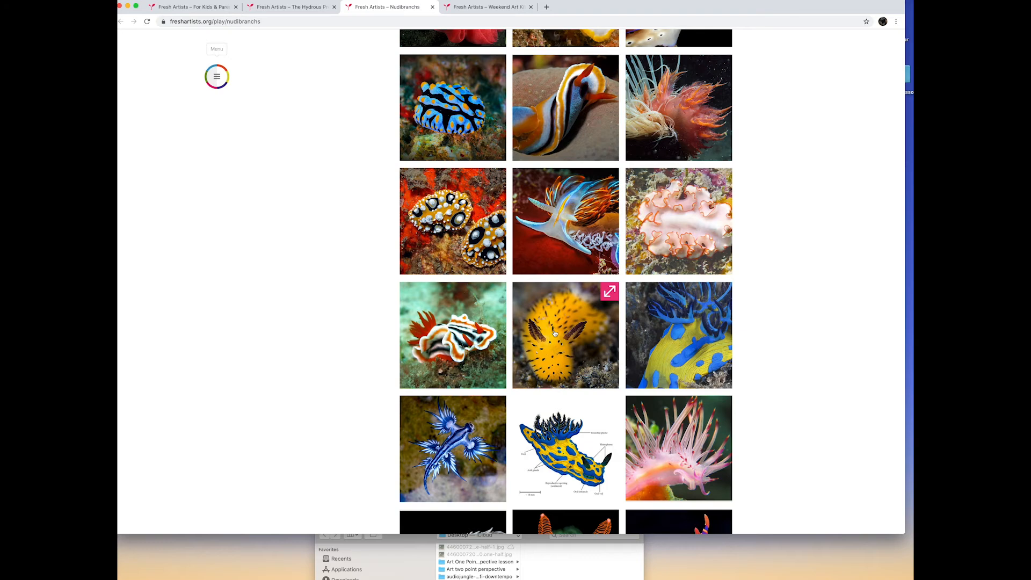
{"action": "scroll", "coordinate": [555, 333], "scroll_direction": "up", "scroll_amount": 20}
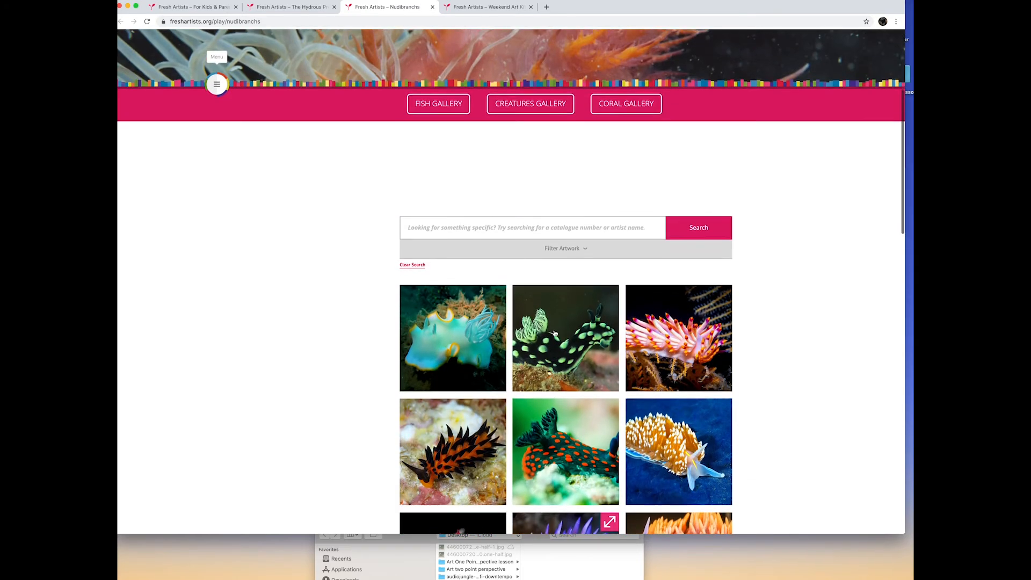
{"action": "scroll", "coordinate": [554, 333], "scroll_direction": "down", "scroll_amount": 18}
{"action": "scroll", "coordinate": [554, 333], "scroll_direction": "down", "scroll_amount": 7}
{"action": "scroll", "coordinate": [555, 333], "scroll_direction": "down", "scroll_amount": 9}
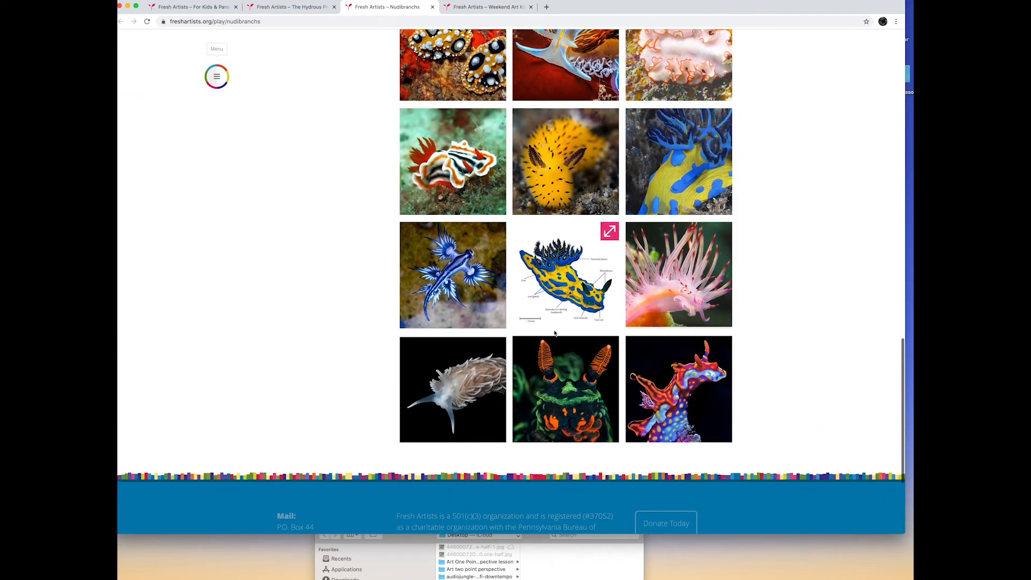
{"action": "scroll", "coordinate": [554, 333], "scroll_direction": "up", "scroll_amount": 14}
{"action": "scroll", "coordinate": [555, 333], "scroll_direction": "up", "scroll_amount": 9}
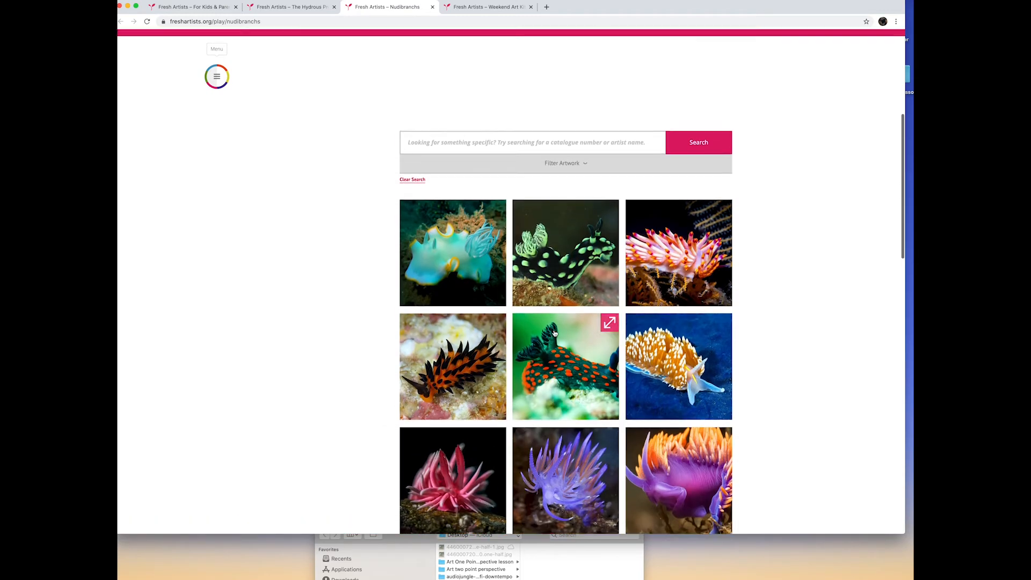
{"action": "scroll", "coordinate": [478, 80], "scroll_direction": "down", "scroll_amount": 1}
{"action": "scroll", "coordinate": [497, 137], "scroll_direction": "up", "scroll_amount": 1}
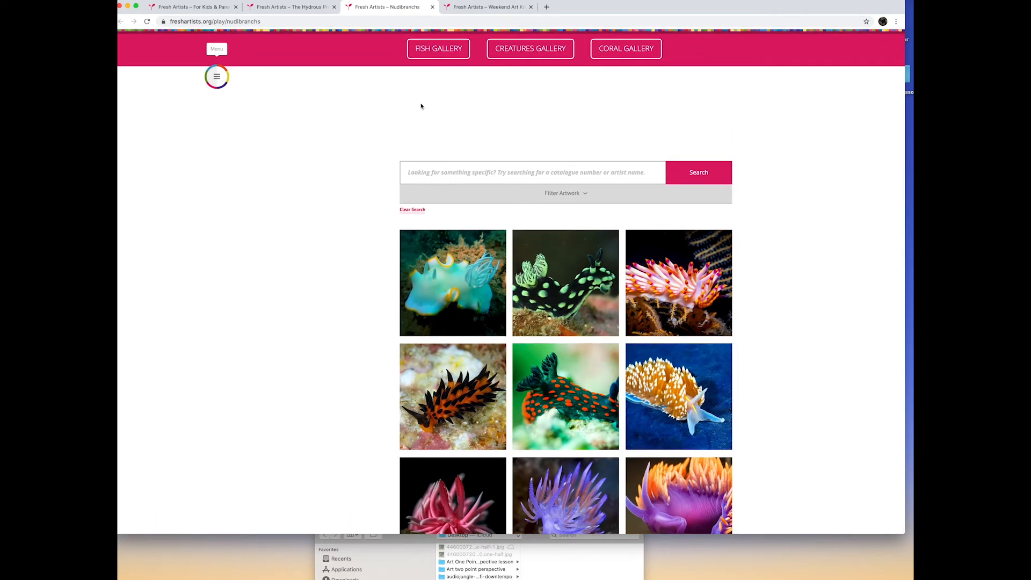
- Open the Fish Gallery and browse its grid of undersea fish photos
{"action": "left_click", "coordinate": [441, 50]}
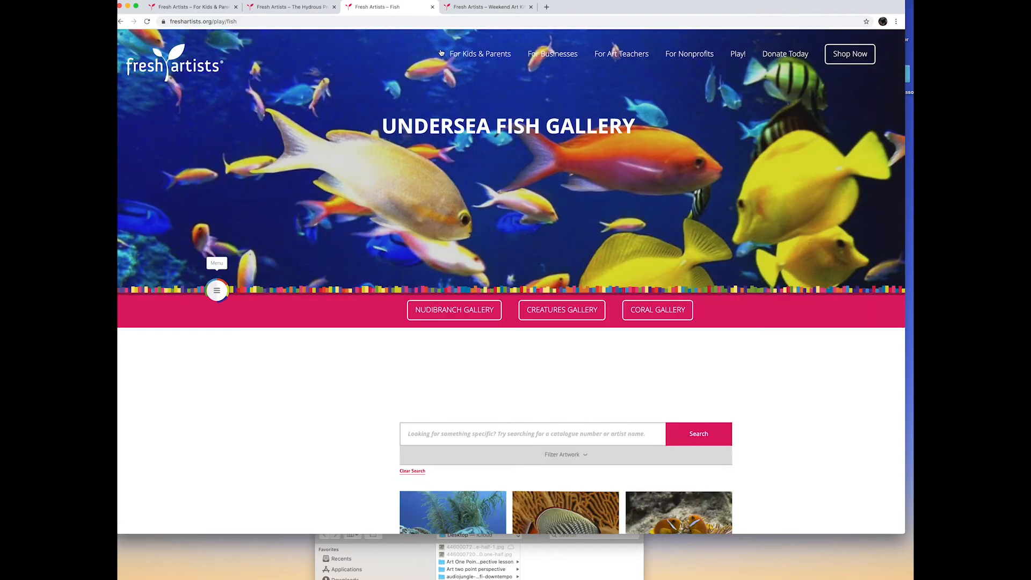
{"action": "scroll", "coordinate": [432, 314], "scroll_direction": "down", "scroll_amount": 9}
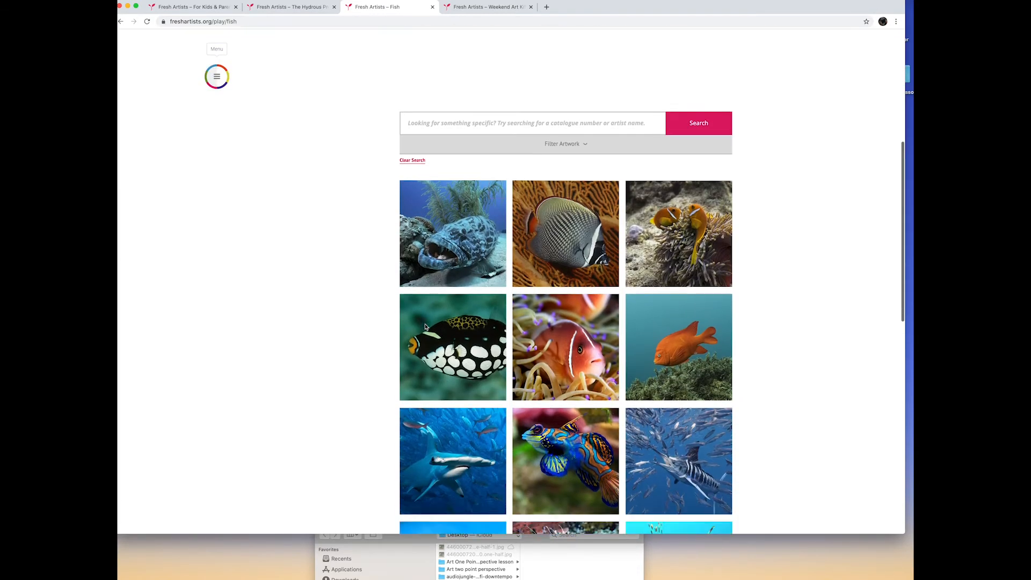
{"action": "scroll", "coordinate": [425, 327], "scroll_direction": "down", "scroll_amount": 4}
{"action": "scroll", "coordinate": [424, 327], "scroll_direction": "up", "scroll_amount": 10}
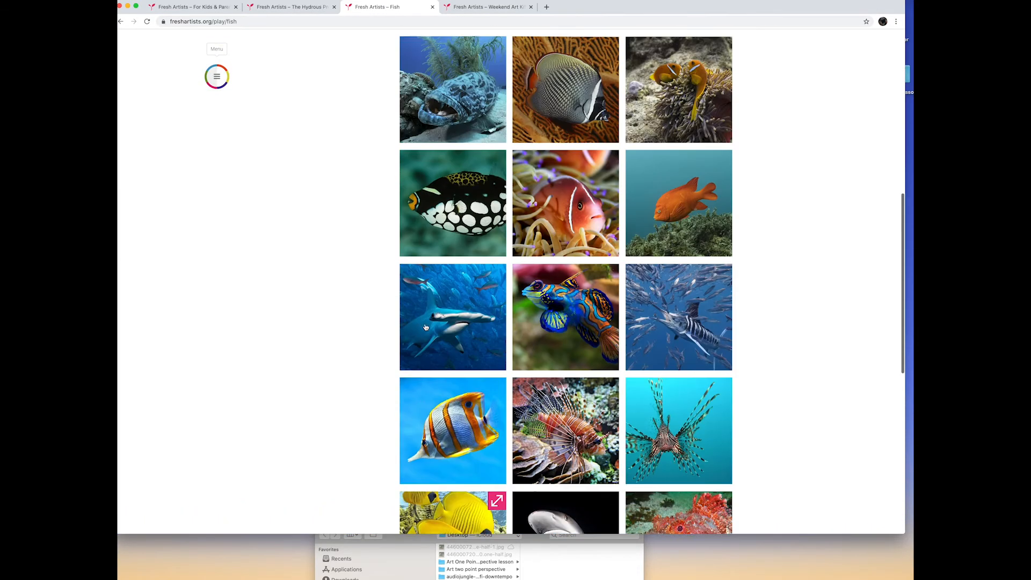
{"action": "scroll", "coordinate": [426, 327], "scroll_direction": "up", "scroll_amount": 4}
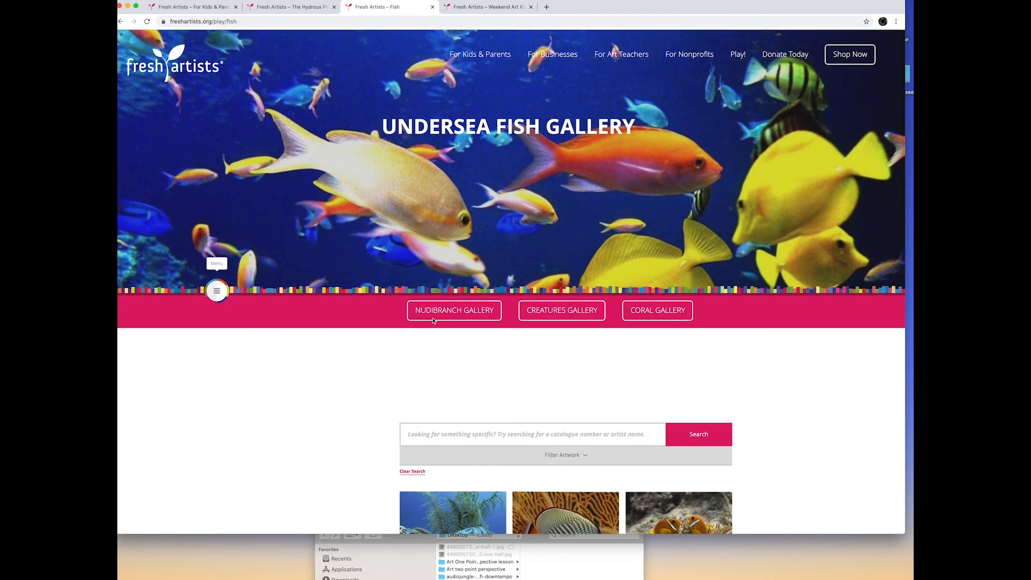
- Search the web for "sketchpad" and open the Sketchpad 5.1 drawing application from Sketch.IO
{"action": "left_click_drag", "start_coordinate": [603, 11], "coordinate": [609, 10]}
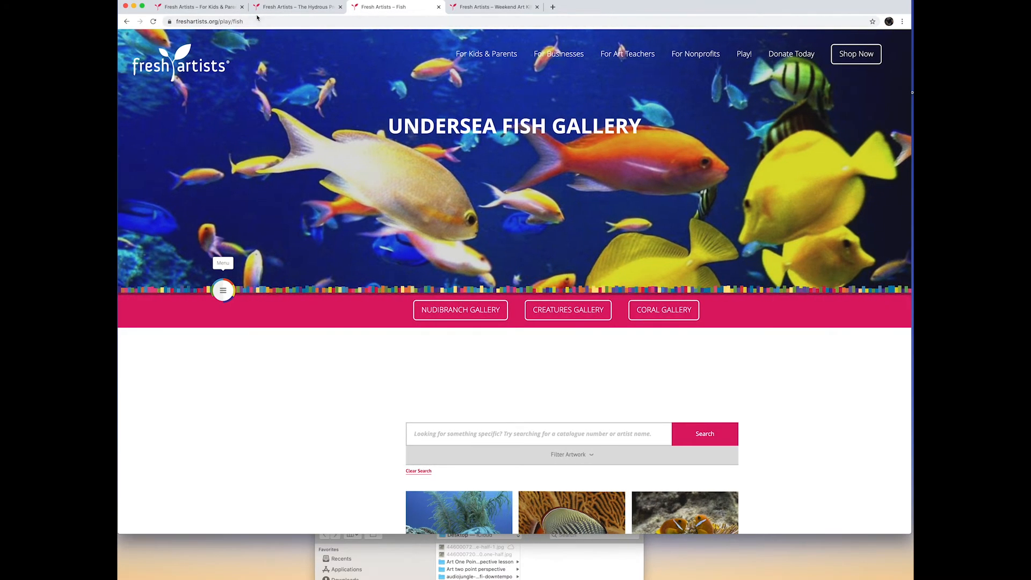
{"action": "left_click", "coordinate": [256, 22]}
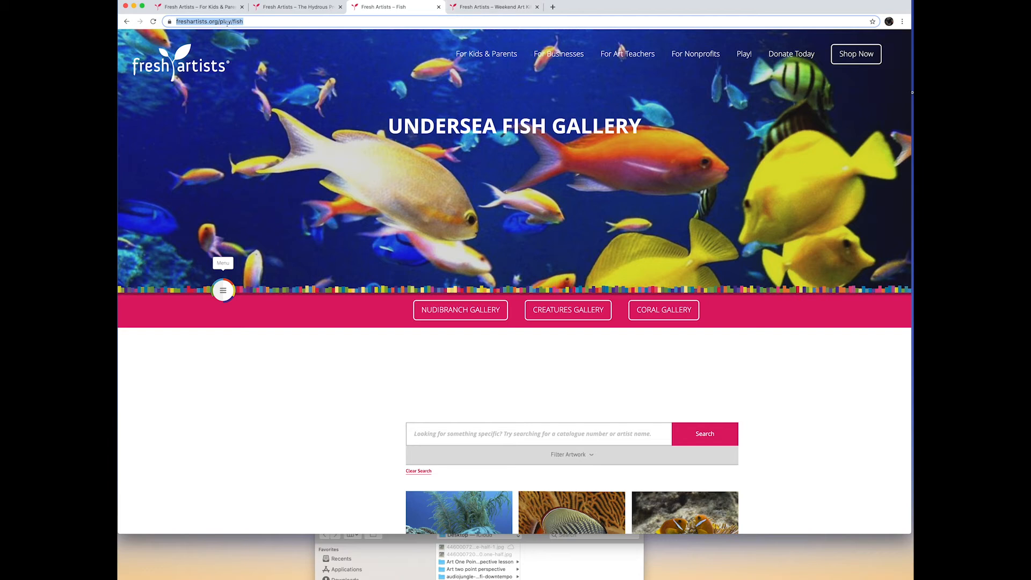
{"action": "left_click", "coordinate": [254, 22]}
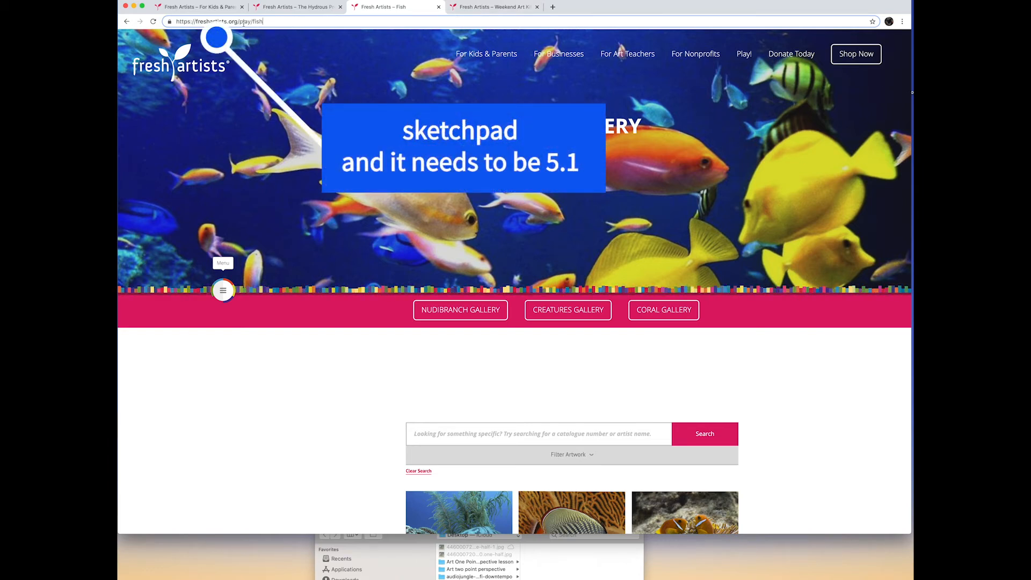
{"action": "key", "text": "super+a"}
{"action": "type", "text": "s"}
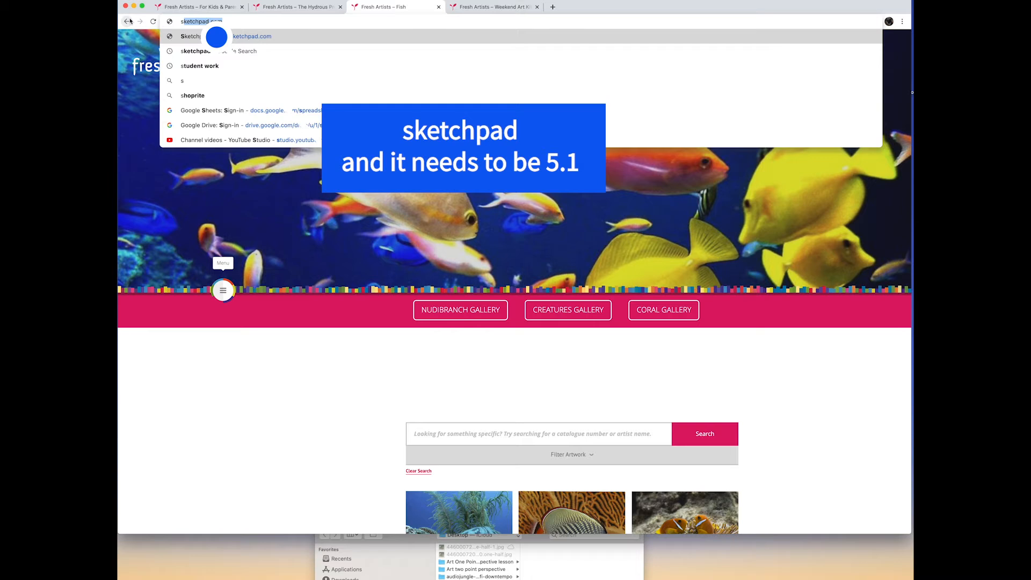
{"action": "type", "text": "ketchpad"}
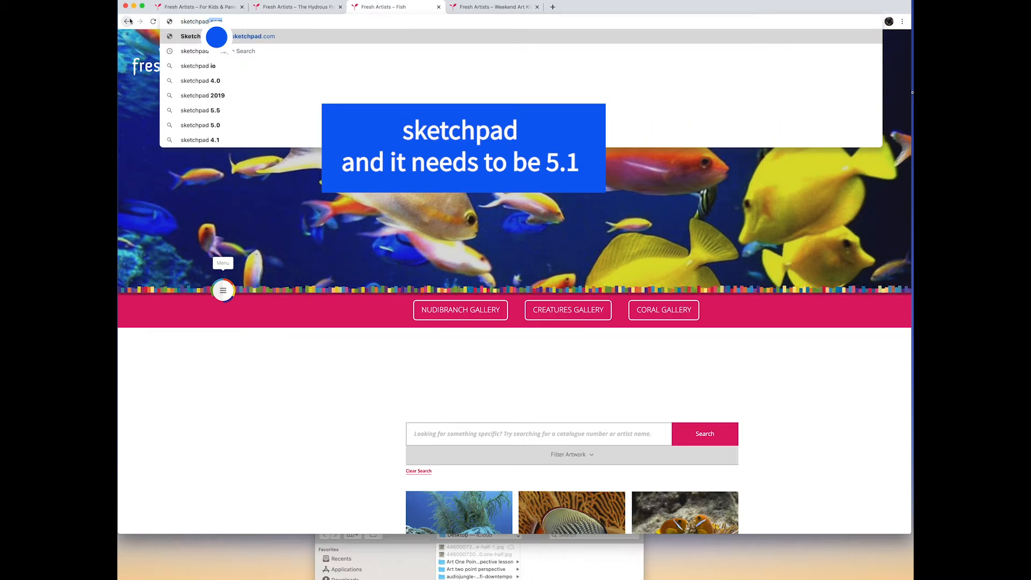
{"action": "key", "text": "BackSpace"}
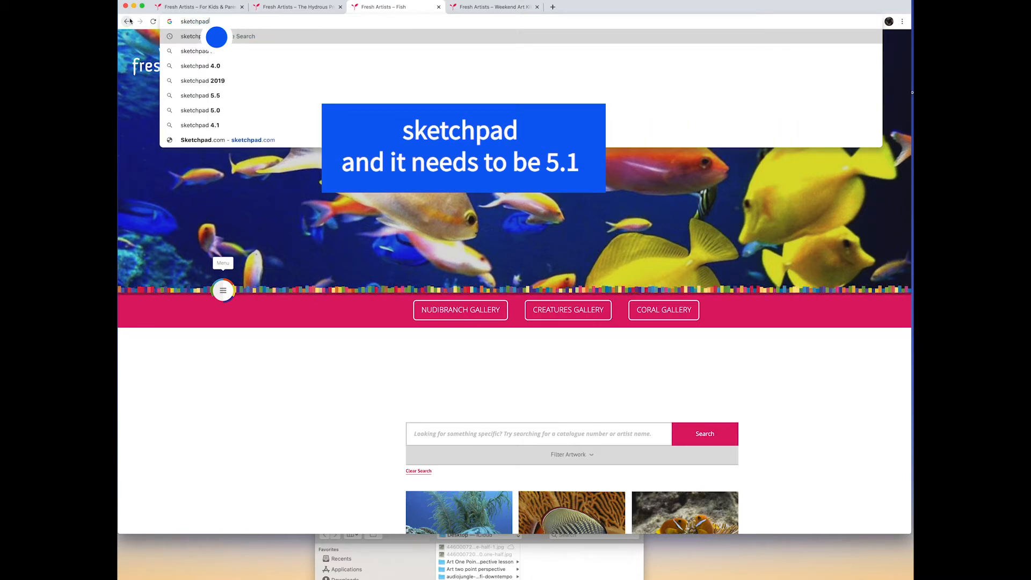
{"action": "key", "text": "Return"}
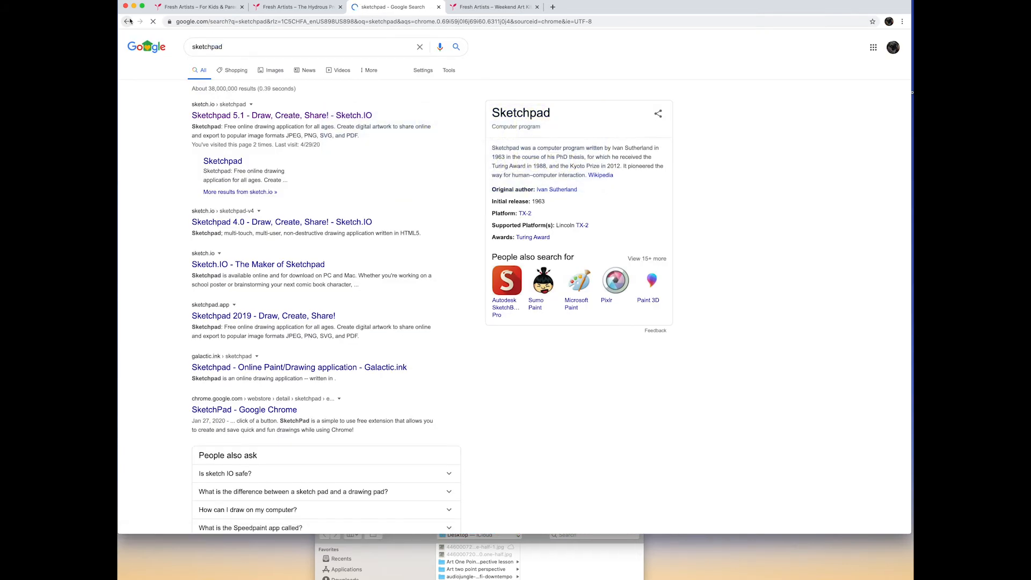
{"action": "left_click", "coordinate": [253, 118]}
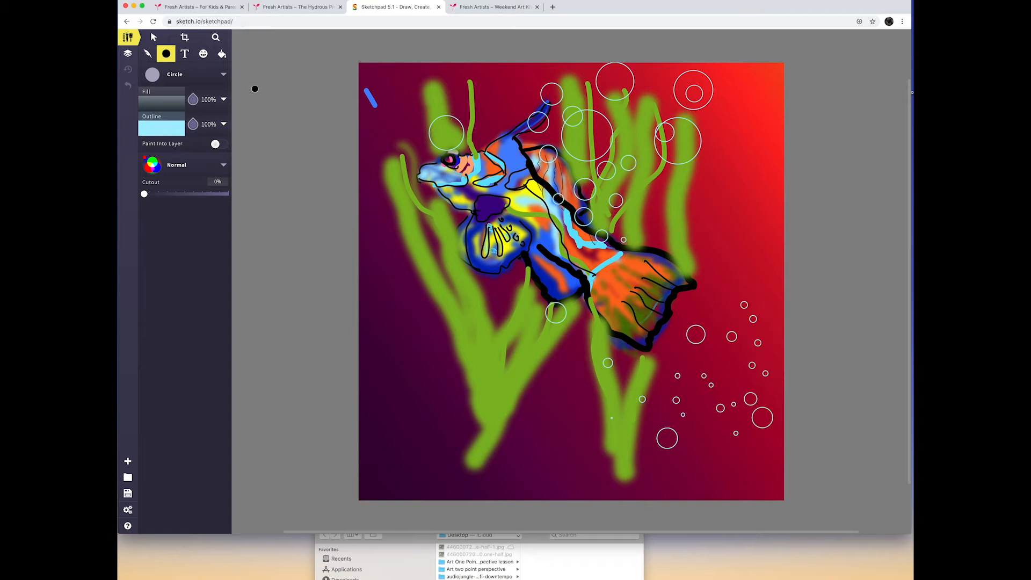
- Create a new blank canvas, 1034 px wide and 1064 px high, in place of the fish drawing
{"action": "scroll", "coordinate": [285, 81], "scroll_direction": "right", "scroll_amount": 3}
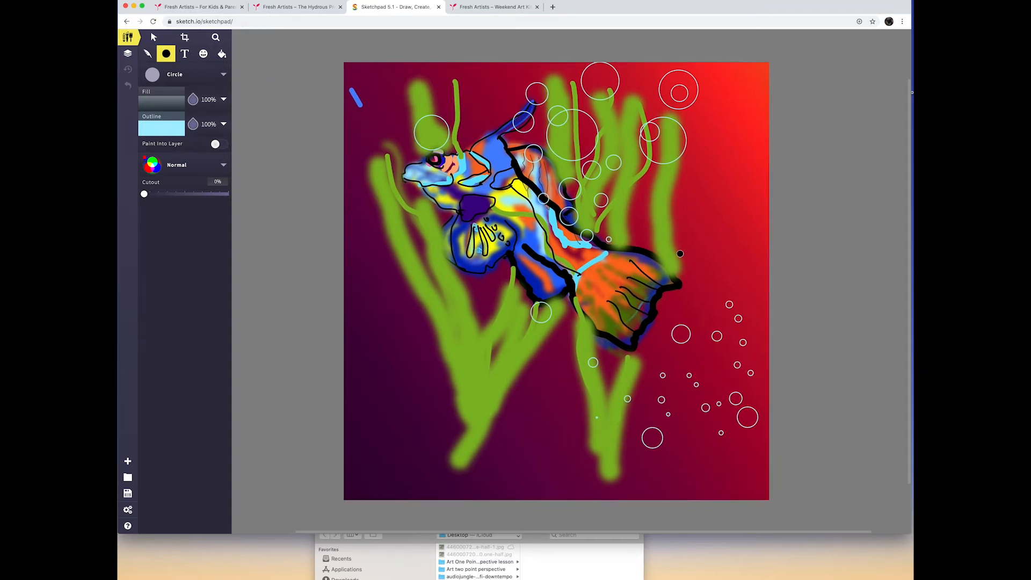
{"action": "scroll", "coordinate": [401, 267], "scroll_direction": "up", "scroll_amount": 1}
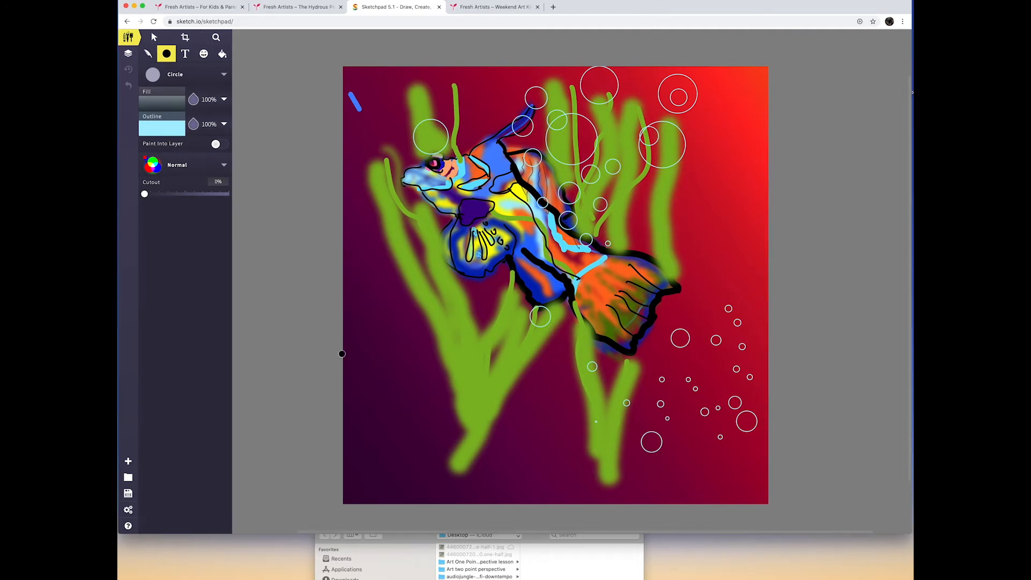
{"action": "left_click", "coordinate": [129, 465]}
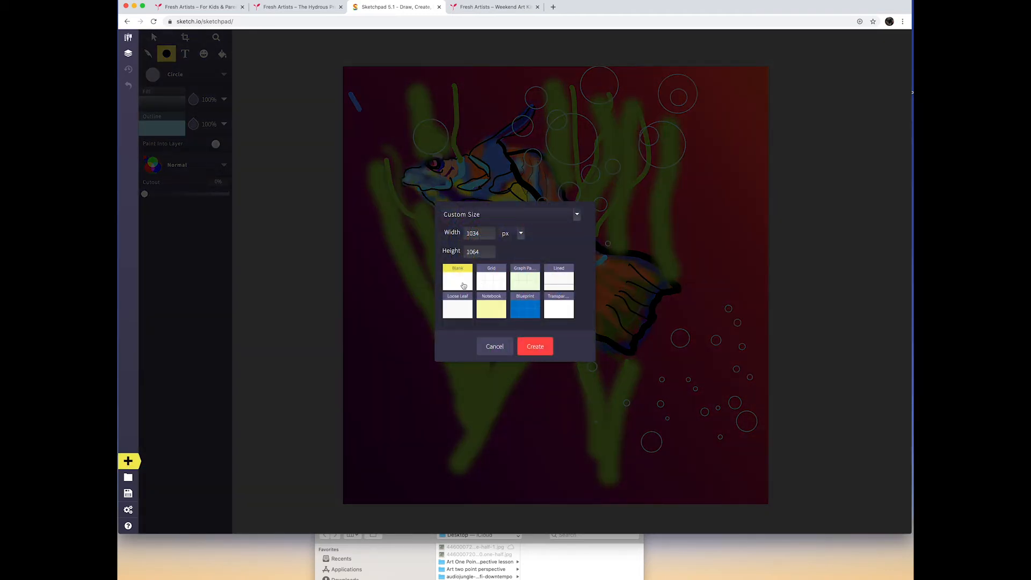
{"action": "left_click", "coordinate": [536, 347]}
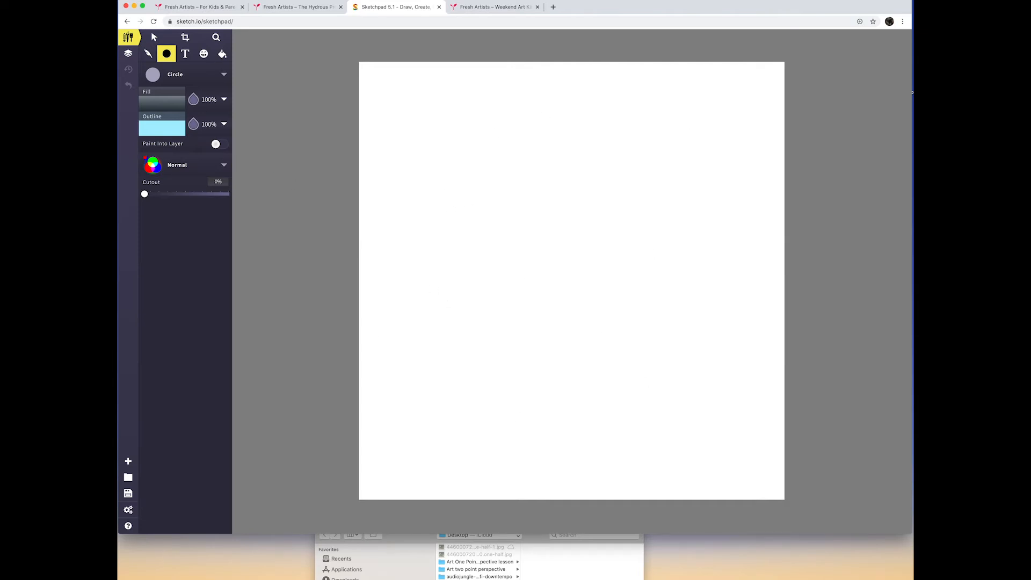
- Place the saved black and green nudibranch photo on the blank canvas, enlarge it proportionally and move it towards the centre
{"action": "left_click_drag", "start_coordinate": [123, 137], "coordinate": [524, 259]}
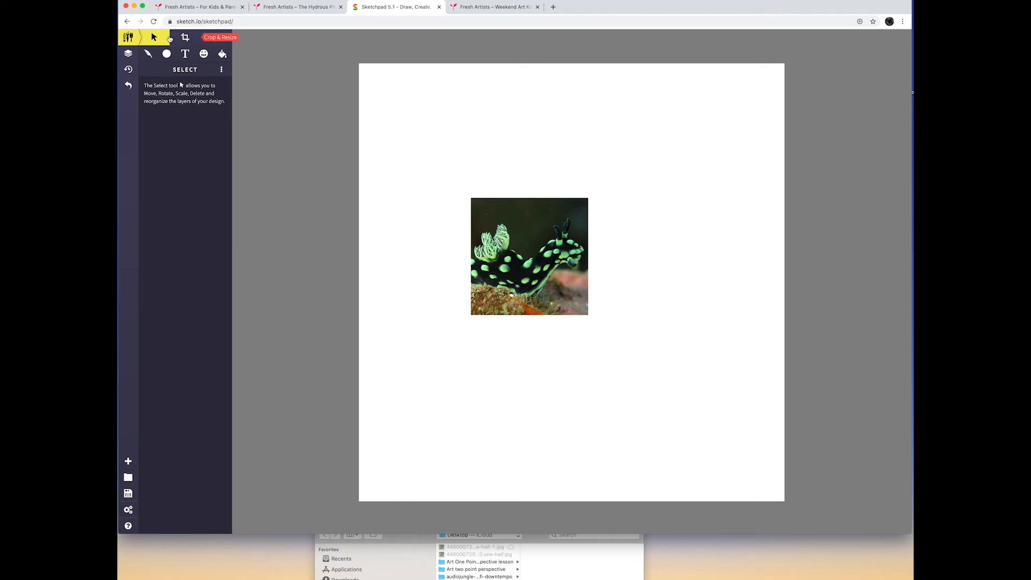
{"action": "left_click", "coordinate": [555, 202]}
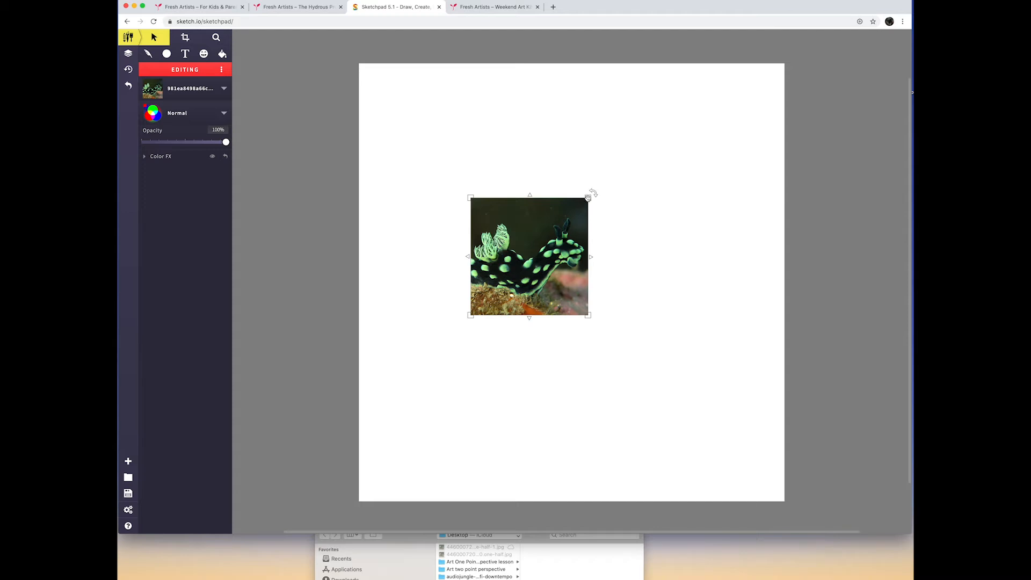
{"action": "left_click_drag", "start_coordinate": [588, 197], "coordinate": [662, 124]}
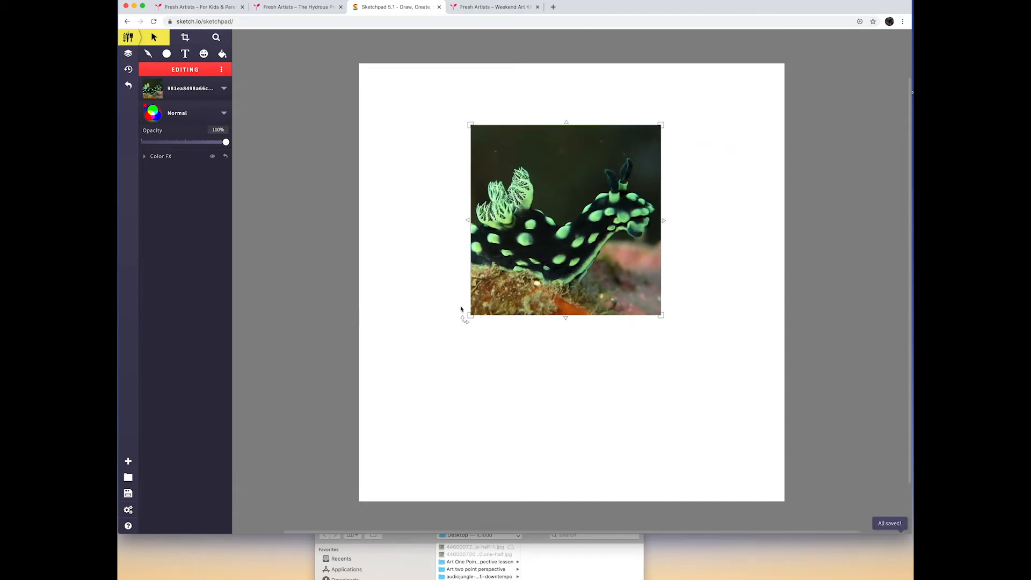
{"action": "left_click_drag", "start_coordinate": [664, 121], "coordinate": [727, 52]}
{"action": "left_click_drag", "start_coordinate": [626, 163], "coordinate": [583, 264]}
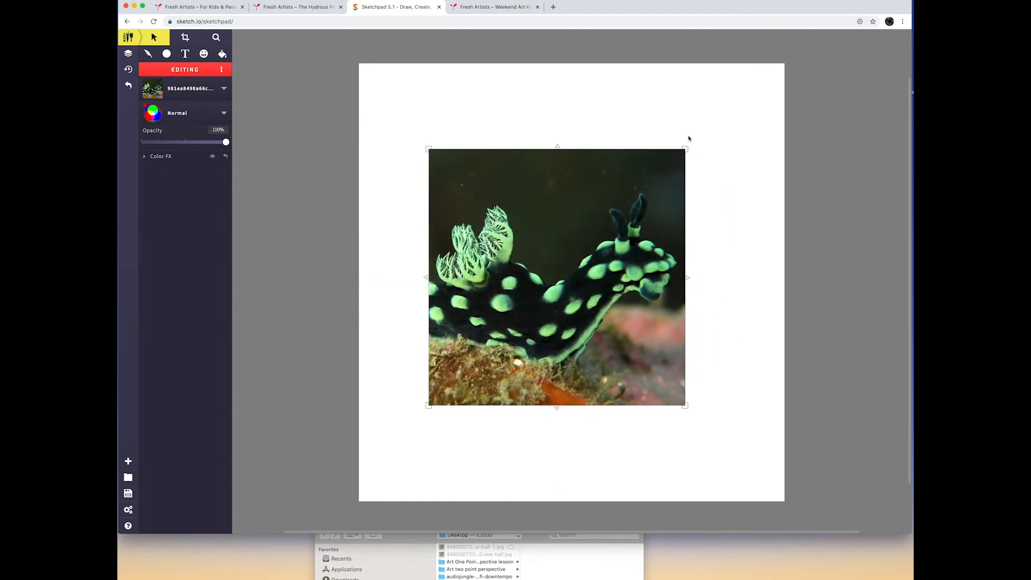
- Scale up and reposition the nudibranch photo until it covers the whole canvas with the head still inside
{"action": "left_click_drag", "start_coordinate": [685, 141], "coordinate": [781, 81]}
{"action": "left_click_drag", "start_coordinate": [682, 169], "coordinate": [629, 219]}
{"action": "left_click_drag", "start_coordinate": [727, 112], "coordinate": [782, 67]}
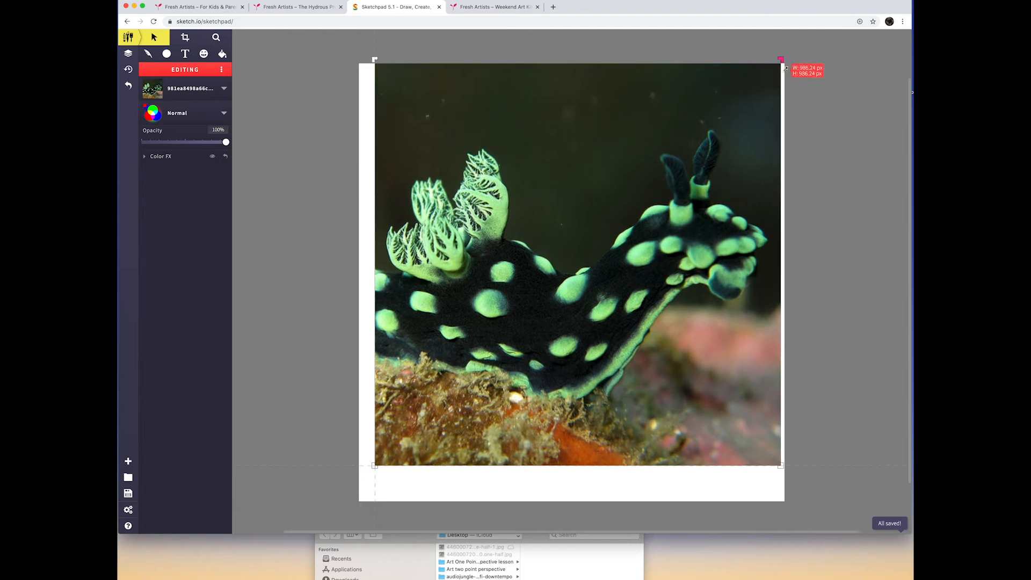
{"action": "left_click_drag", "start_coordinate": [720, 153], "coordinate": [704, 178]}
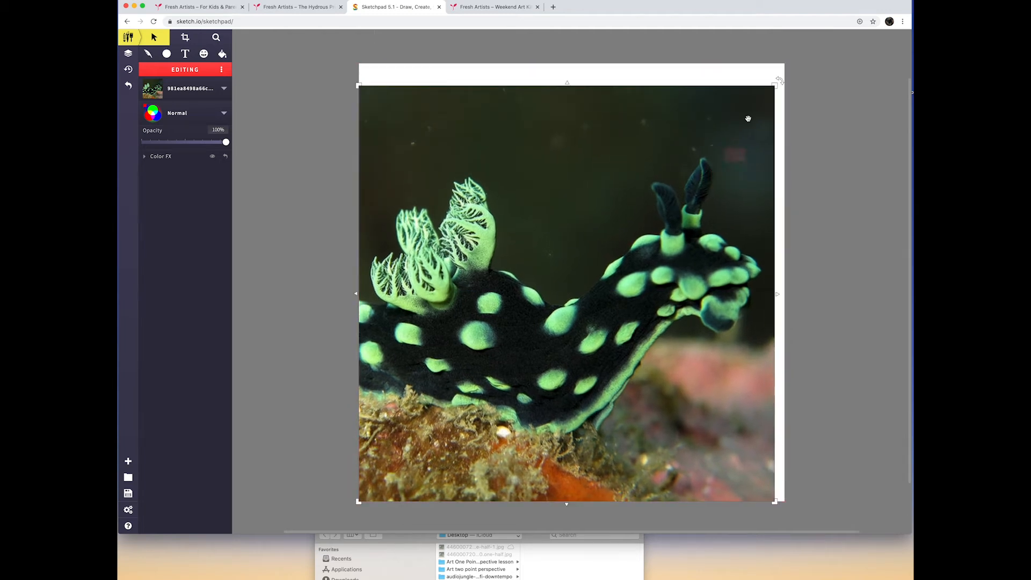
{"action": "left_click_drag", "start_coordinate": [775, 86], "coordinate": [792, 52]}
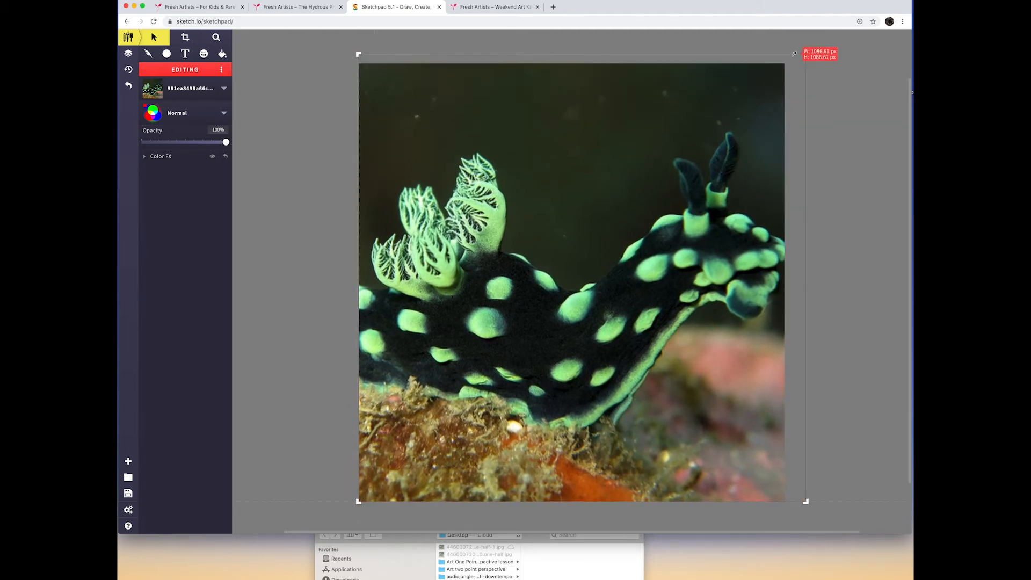
{"action": "mouse_move", "coordinate": [761, 83]}
{"action": "left_mouse_down"}
{"action": "mouse_move", "coordinate": [740, 220]}
{"action": "mouse_move", "coordinate": [744, 89]}
{"action": "left_mouse_up"}
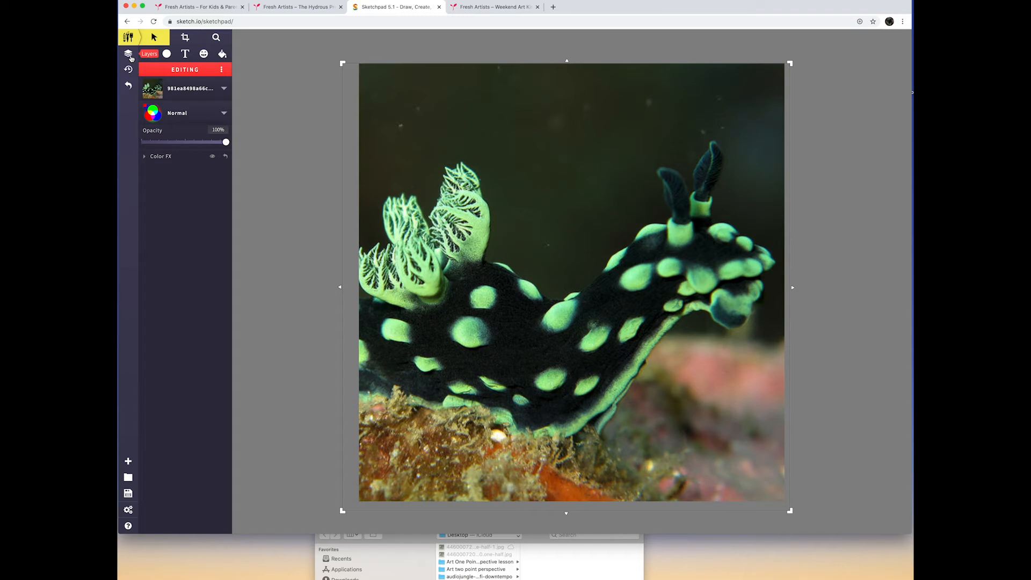
- Open the layer list and toggle the visibility of the Background and Clipart layers to check what each contains
{"action": "left_click", "coordinate": [128, 57]}
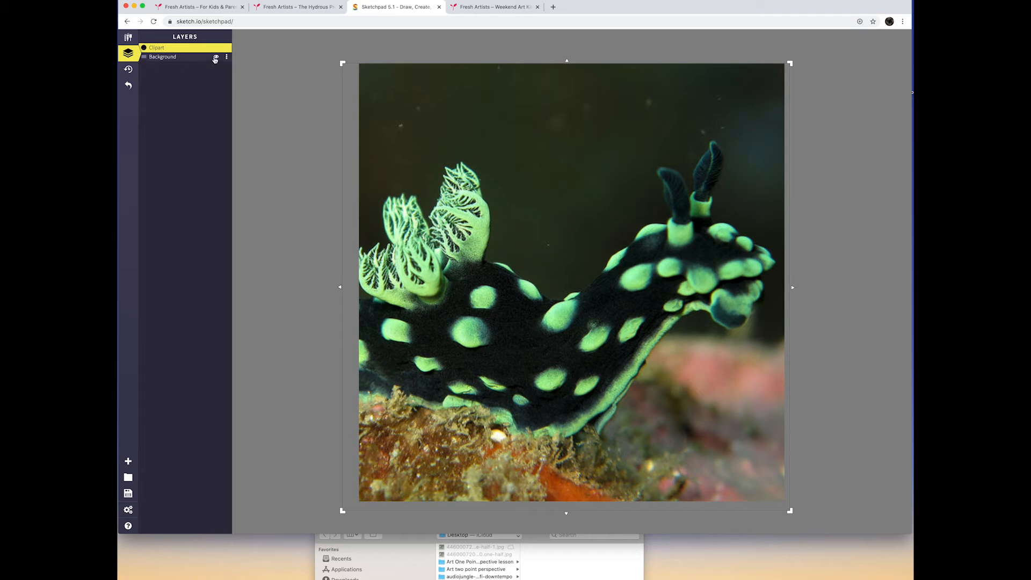
{"action": "left_click", "coordinate": [215, 58]}
{"action": "left_click", "coordinate": [216, 57]}
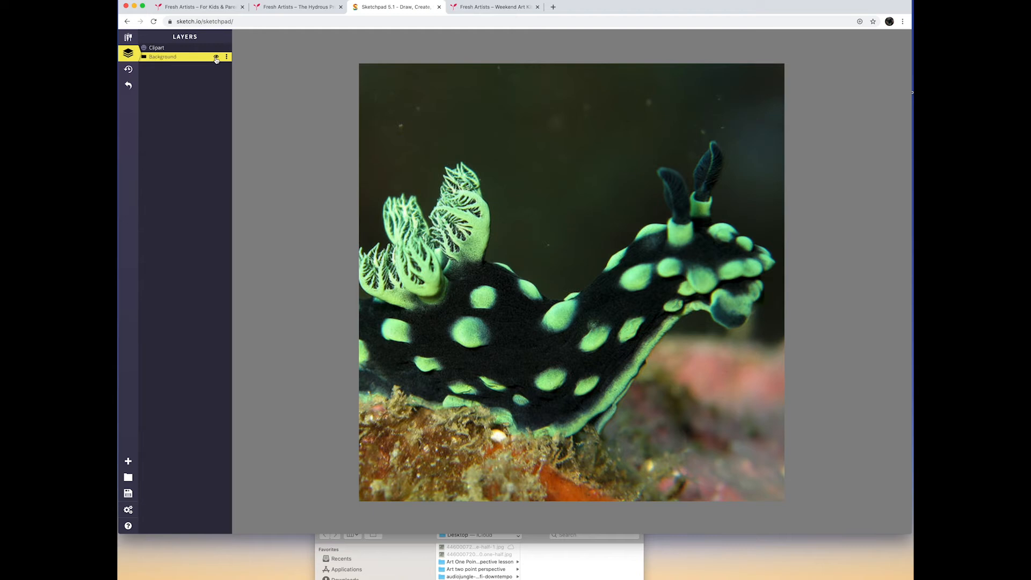
{"action": "left_click", "coordinate": [204, 48]}
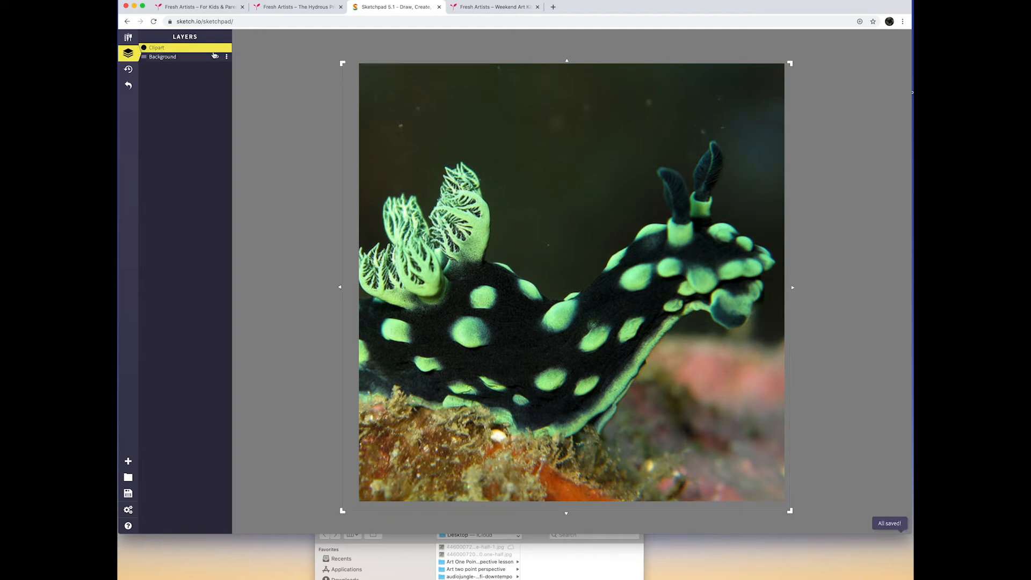
{"action": "left_click", "coordinate": [217, 49]}
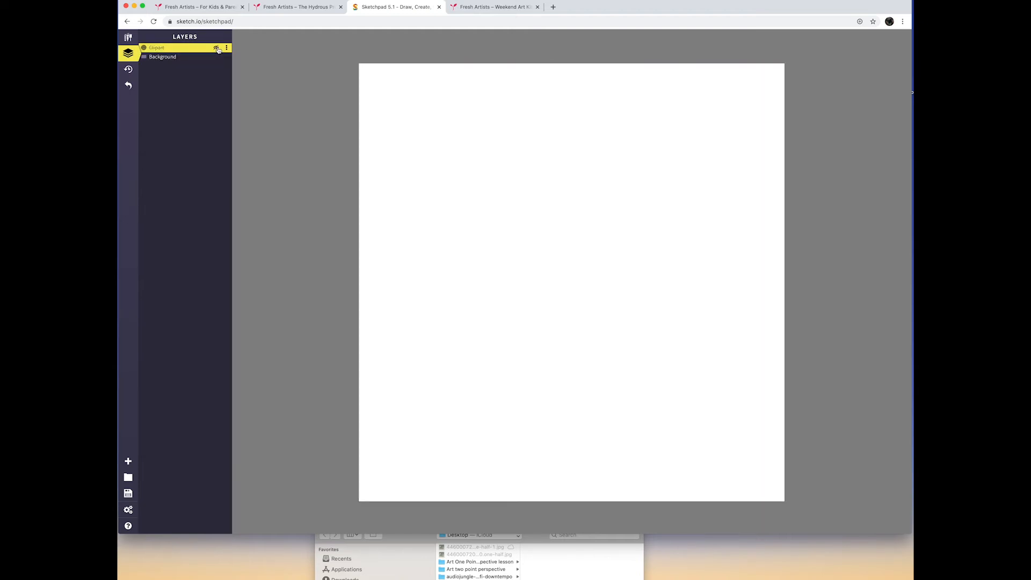
{"action": "left_click", "coordinate": [216, 48]}
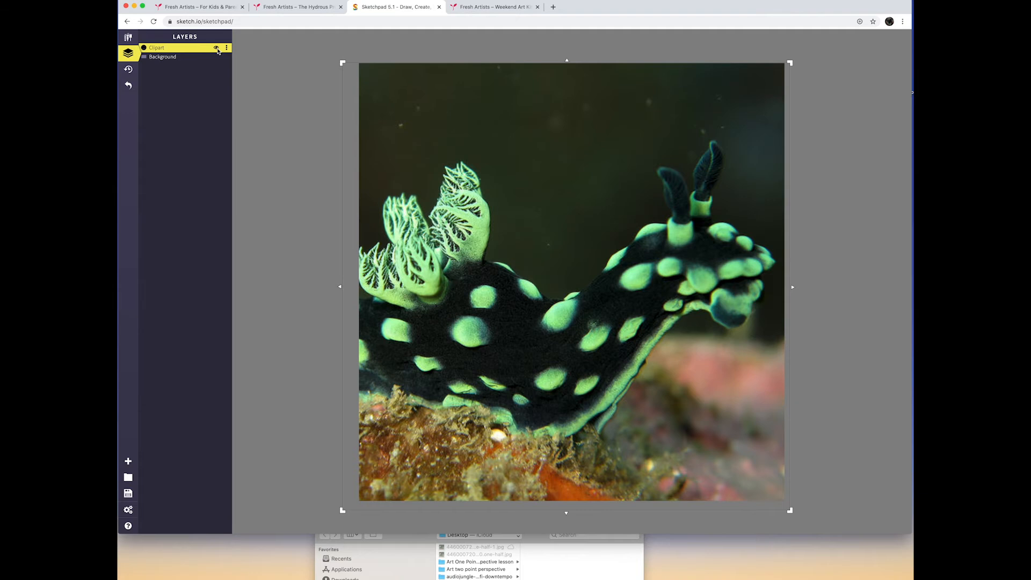
{"action": "left_click", "coordinate": [216, 48]}
{"action": "left_click", "coordinate": [217, 49]}
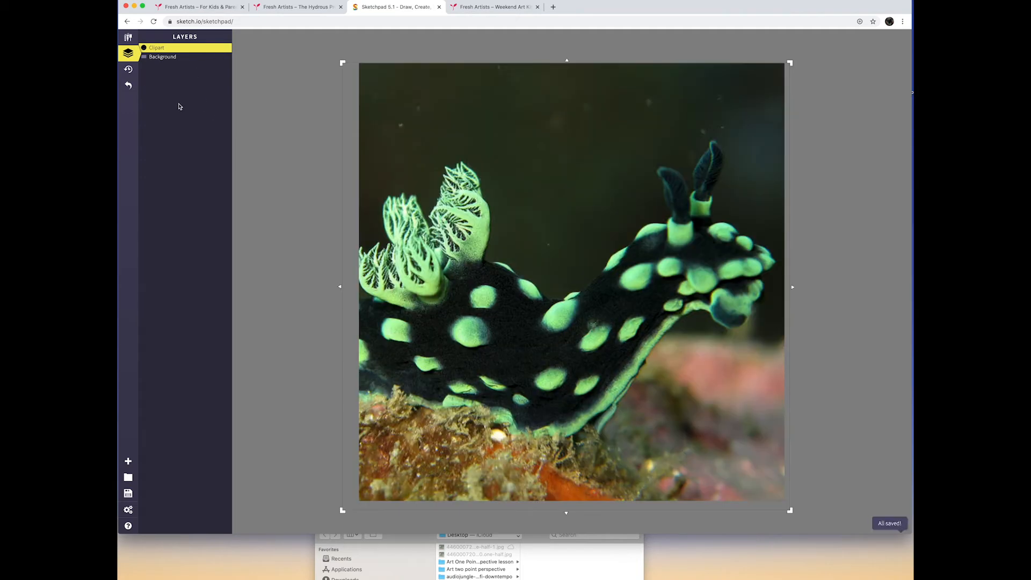
- Alternate the selection between the Background and Clipart layers, finish on Clipart, and return to the tool options
{"action": "left_click", "coordinate": [183, 58]}
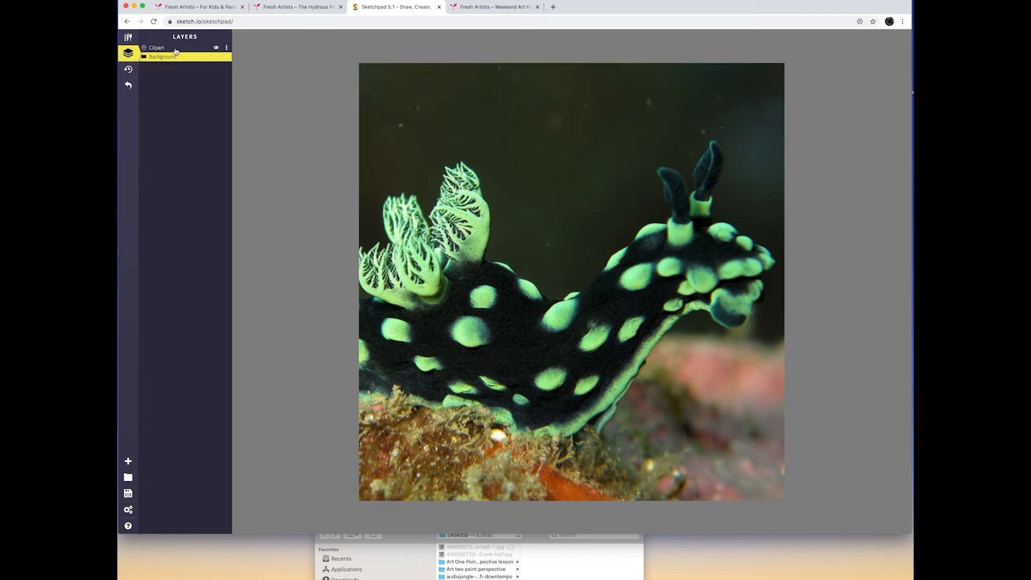
{"action": "left_click", "coordinate": [180, 49]}
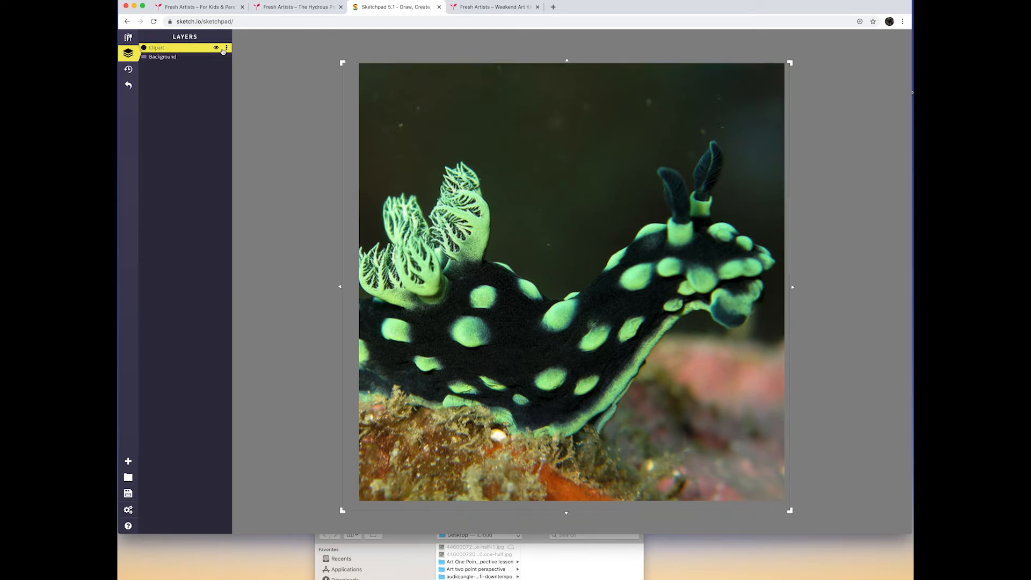
{"action": "left_click", "coordinate": [190, 58]}
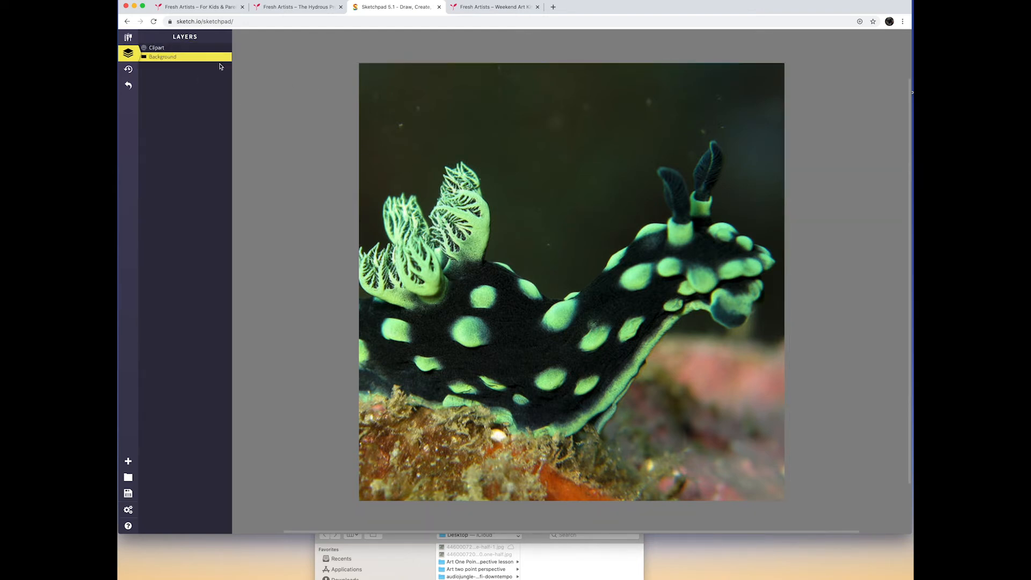
{"action": "left_click", "coordinate": [173, 49]}
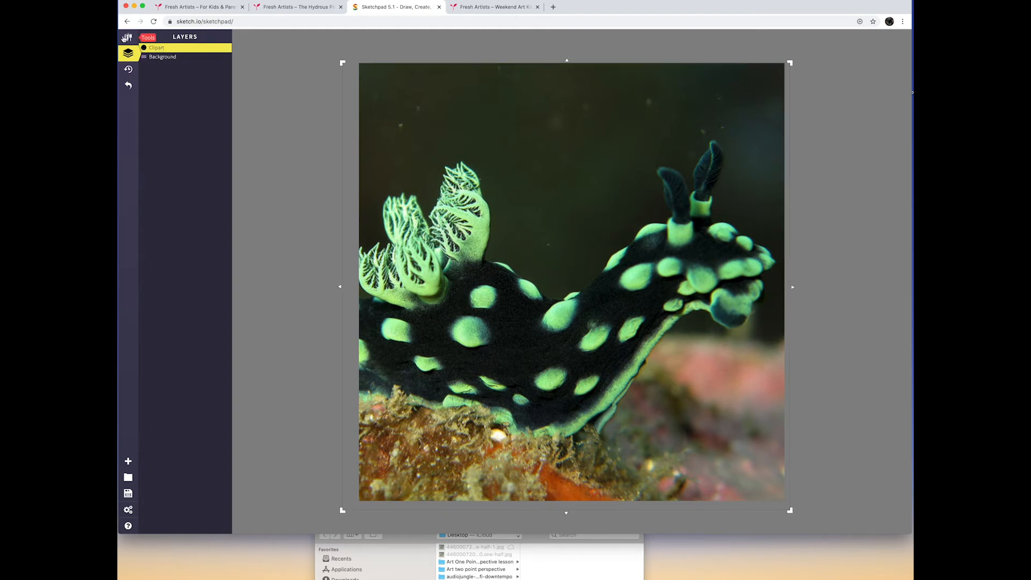
{"action": "left_click", "coordinate": [125, 39]}
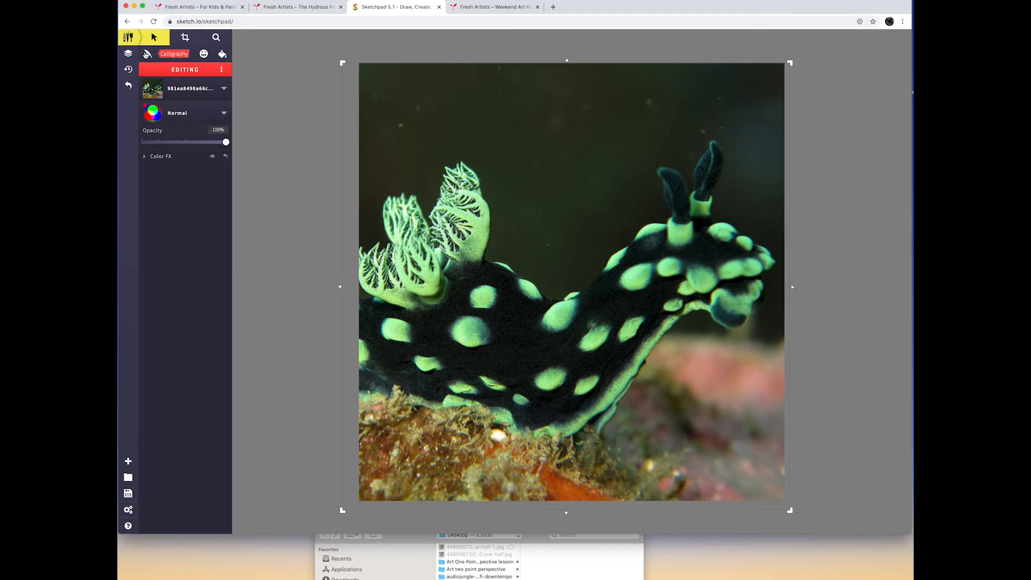
- Activate the brush tool and change its type from Calligraphy to Streamer
{"action": "left_click", "coordinate": [147, 55]}
{"action": "left_click", "coordinate": [150, 55]}
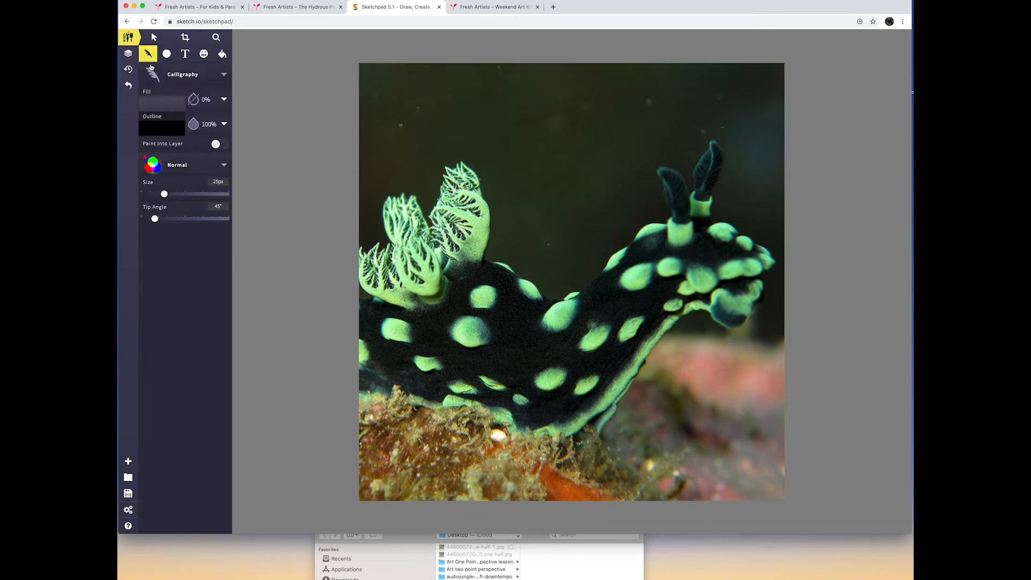
{"action": "left_click", "coordinate": [225, 76]}
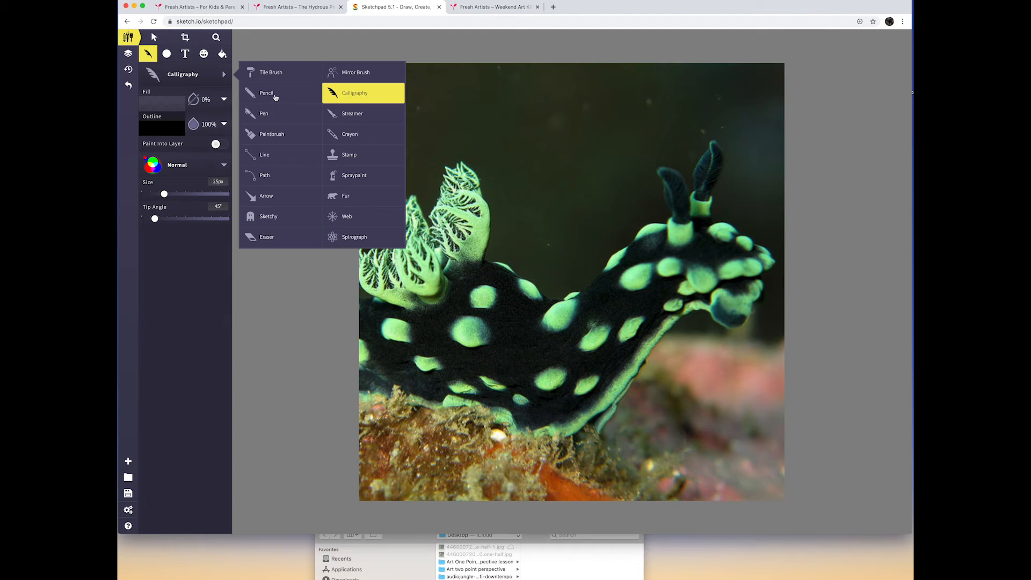
{"action": "left_click", "coordinate": [347, 116]}
{"action": "scroll", "coordinate": [483, 192], "scroll_direction": "left", "scroll_amount": 1}
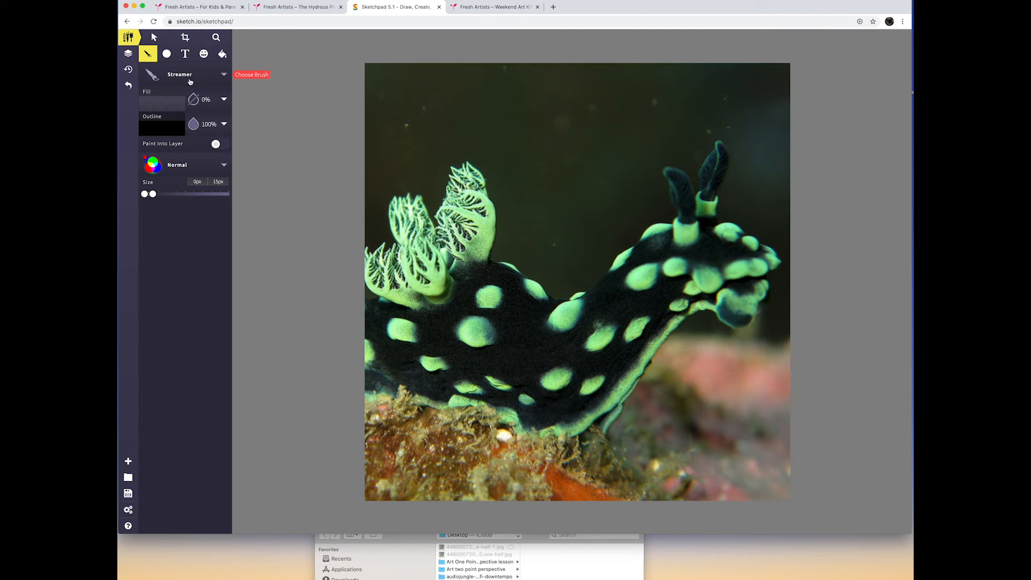
- Try the Streamer brush's fill at 100% opacity and return it to 0%
{"action": "left_click", "coordinate": [171, 107]}
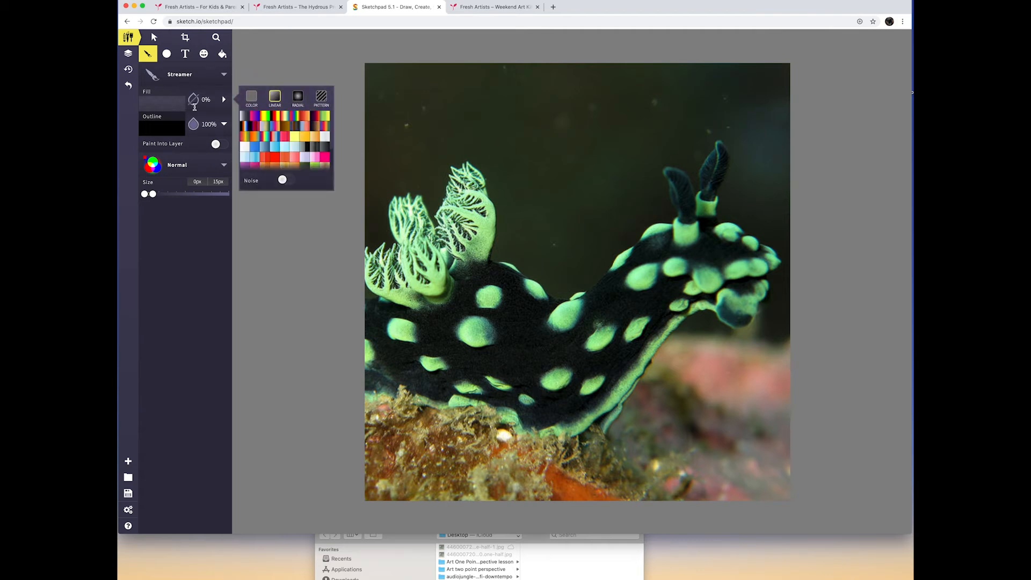
{"action": "left_click", "coordinate": [194, 103]}
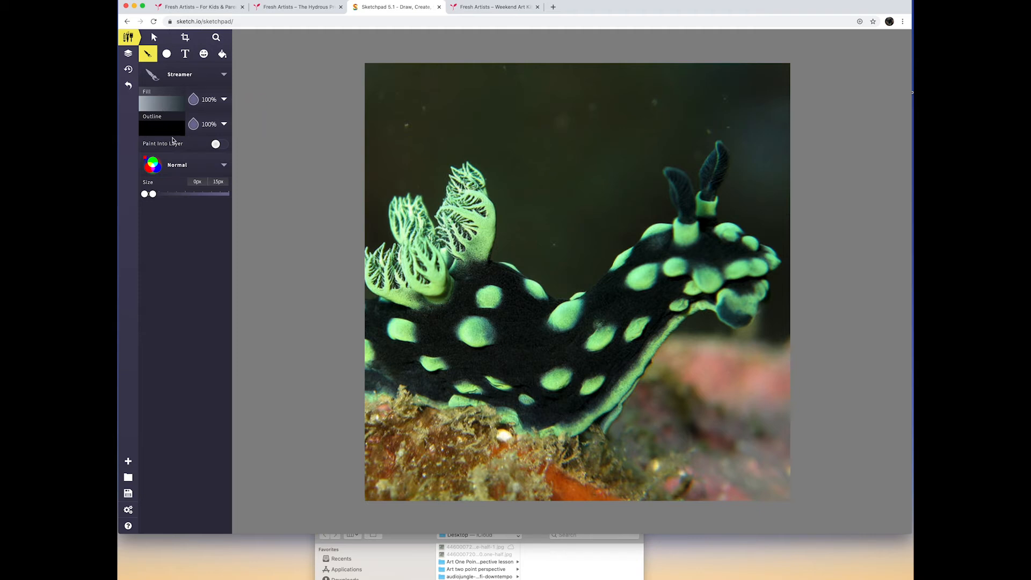
{"action": "left_click", "coordinate": [194, 101]}
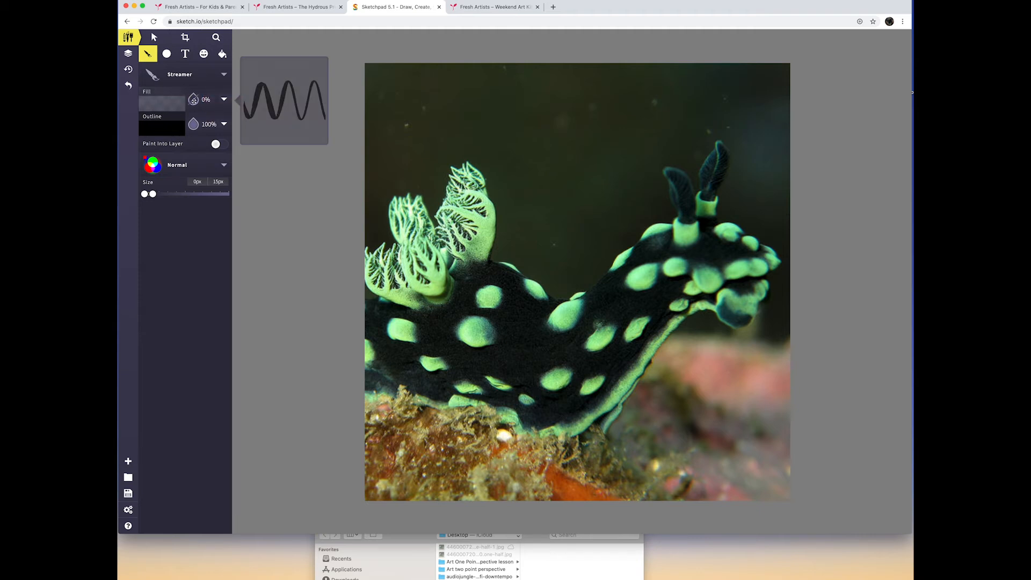
- Set the Streamer outline colour to 1f1f1f and paint strokes over the nudibranch's black back just below the feathery gills
{"action": "left_click", "coordinate": [181, 131]}
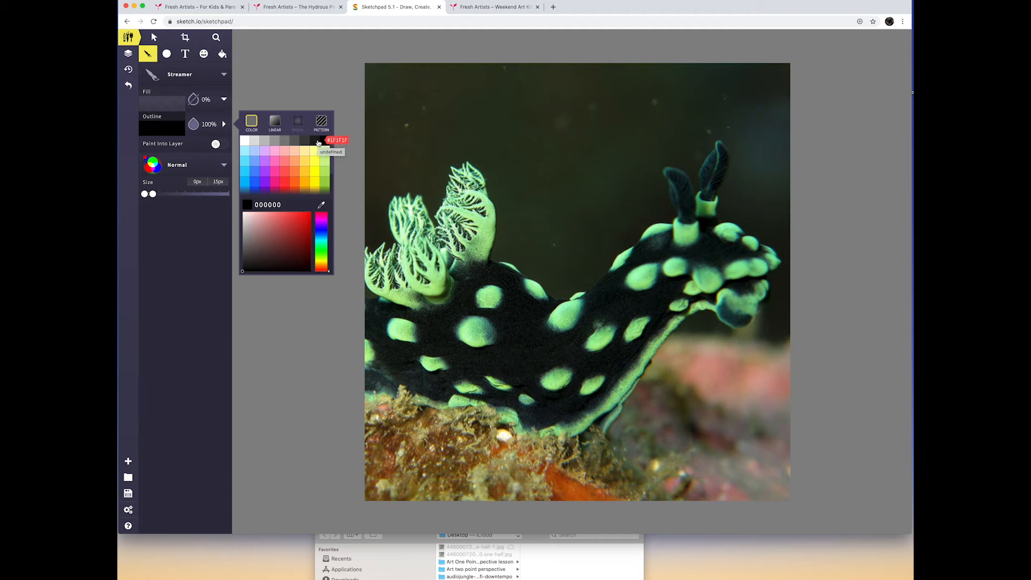
{"action": "left_click", "coordinate": [316, 142]}
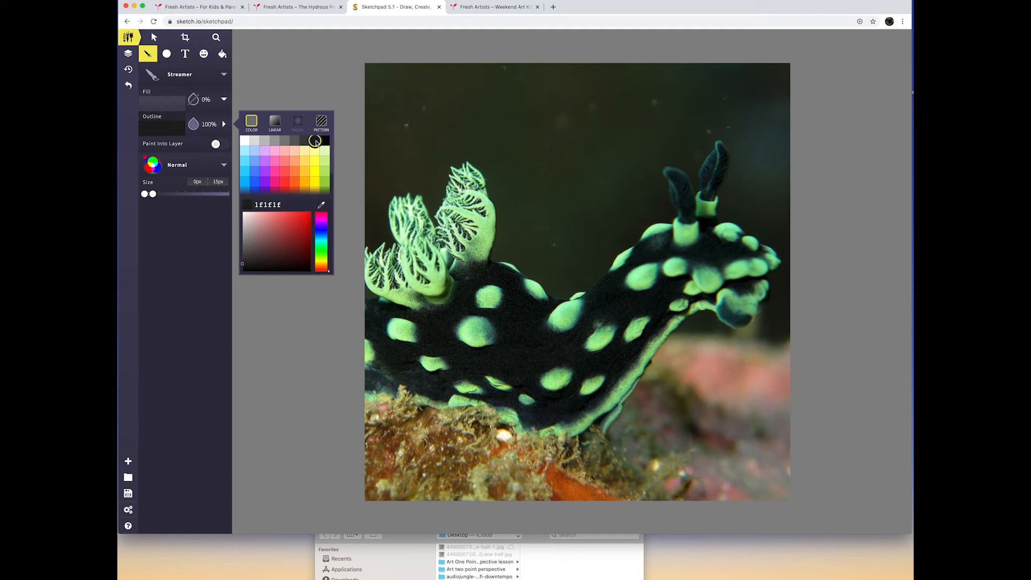
{"action": "left_click", "coordinate": [493, 267]}
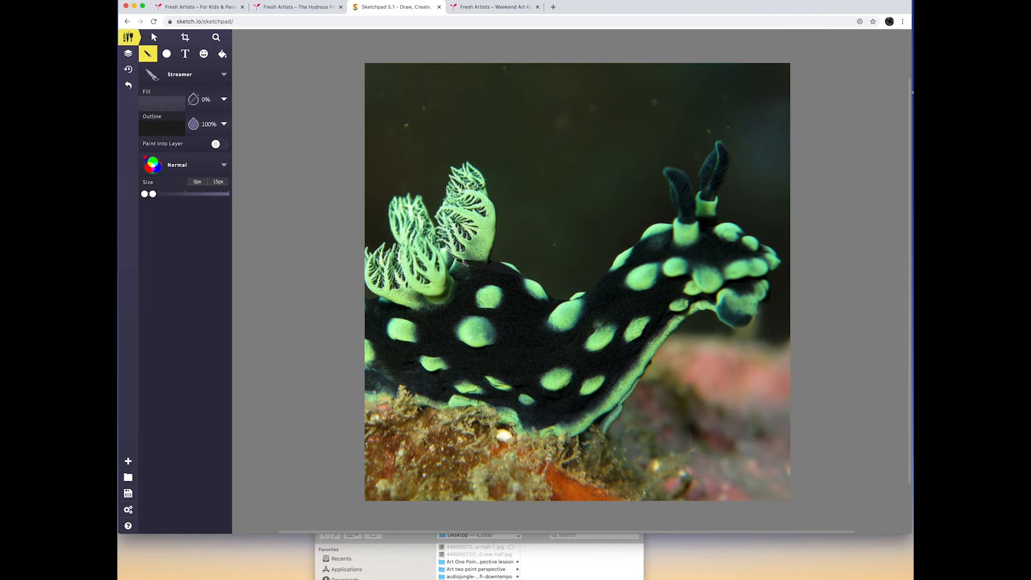
{"action": "mouse_move", "coordinate": [467, 271]}
{"action": "left_mouse_down"}
{"action": "mouse_move", "coordinate": [497, 275]}
{"action": "mouse_move", "coordinate": [471, 269]}
{"action": "mouse_move", "coordinate": [521, 276]}
{"action": "mouse_move", "coordinate": [510, 282]}
{"action": "mouse_move", "coordinate": [550, 304]}
{"action": "mouse_move", "coordinate": [518, 283]}
{"action": "mouse_move", "coordinate": [481, 278]}
{"action": "mouse_move", "coordinate": [495, 283]}
{"action": "mouse_move", "coordinate": [464, 279]}
{"action": "mouse_move", "coordinate": [453, 290]}
{"action": "mouse_move", "coordinate": [457, 278]}
{"action": "mouse_move", "coordinate": [450, 296]}
{"action": "mouse_move", "coordinate": [456, 275]}
{"action": "mouse_move", "coordinate": [447, 304]}
{"action": "mouse_move", "coordinate": [454, 293]}
{"action": "mouse_move", "coordinate": [430, 304]}
{"action": "mouse_move", "coordinate": [474, 289]}
{"action": "left_mouse_up"}
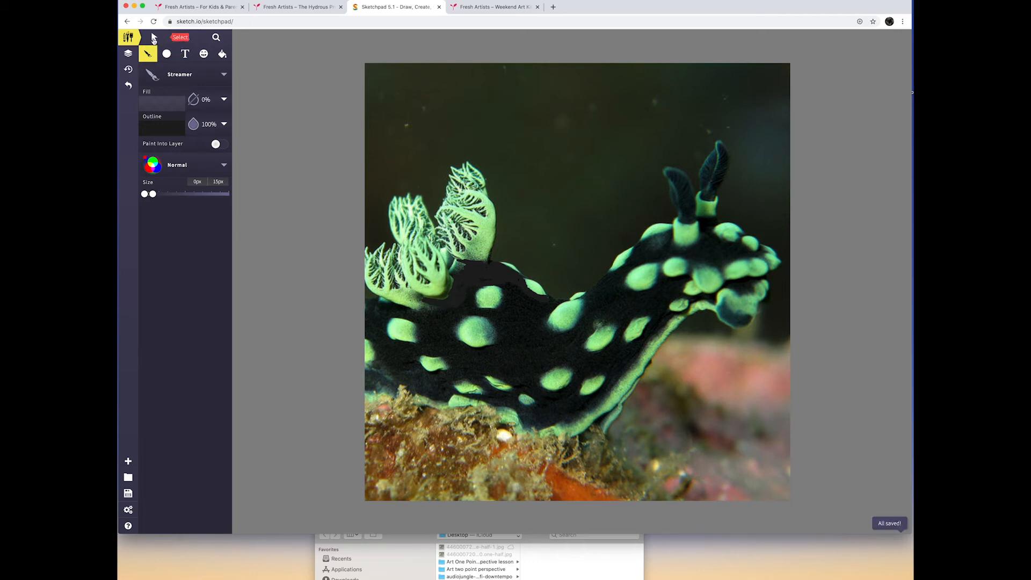
- Select the dark stroke at the base of the gills, try outline colours ffbcbc, 3f3f3f and c67aff, and restore 1f1f1f
{"action": "left_click", "coordinate": [153, 37]}
{"action": "left_click", "coordinate": [466, 278]}
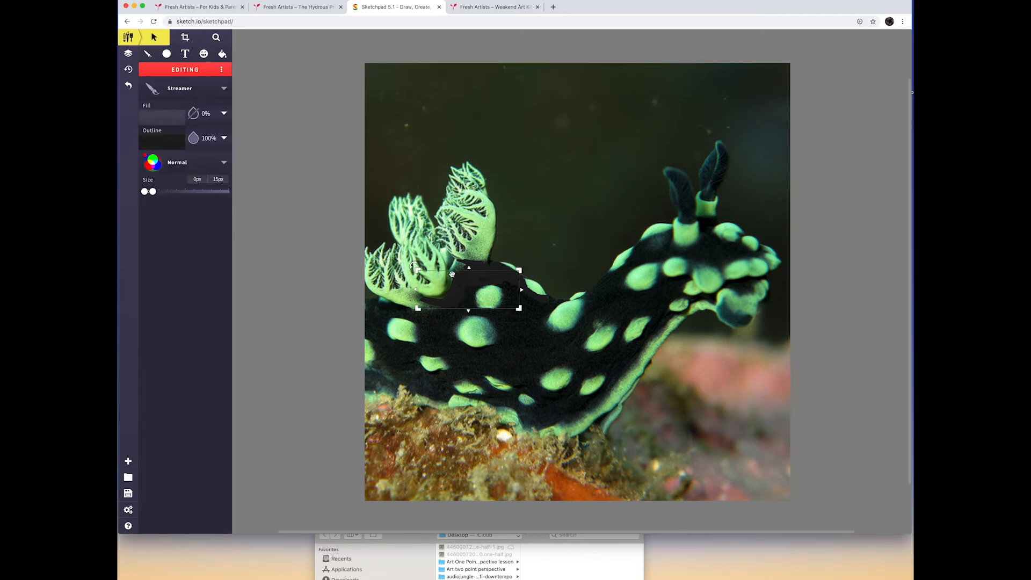
{"action": "left_click", "coordinate": [166, 144]}
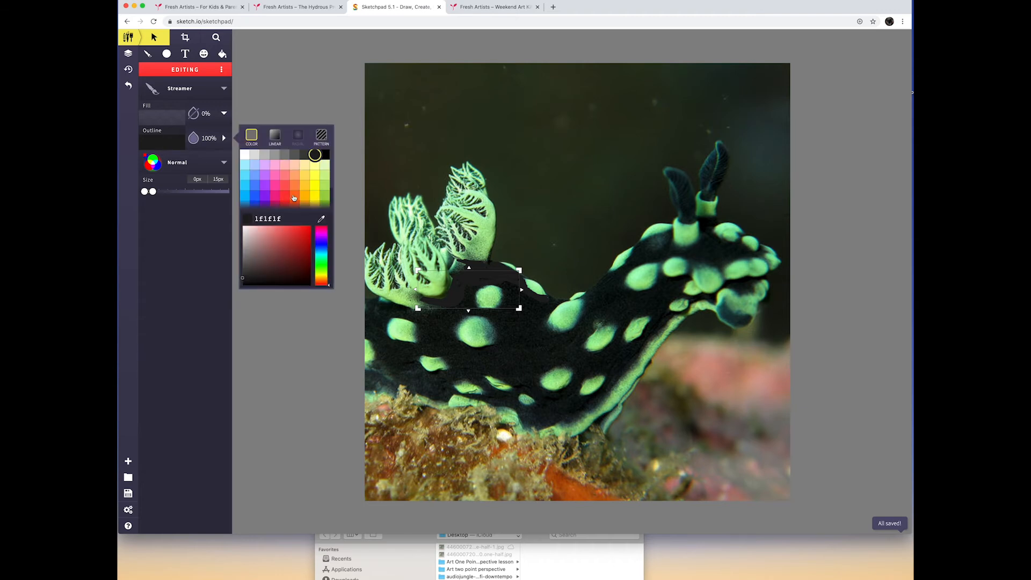
{"action": "left_click", "coordinate": [286, 167]}
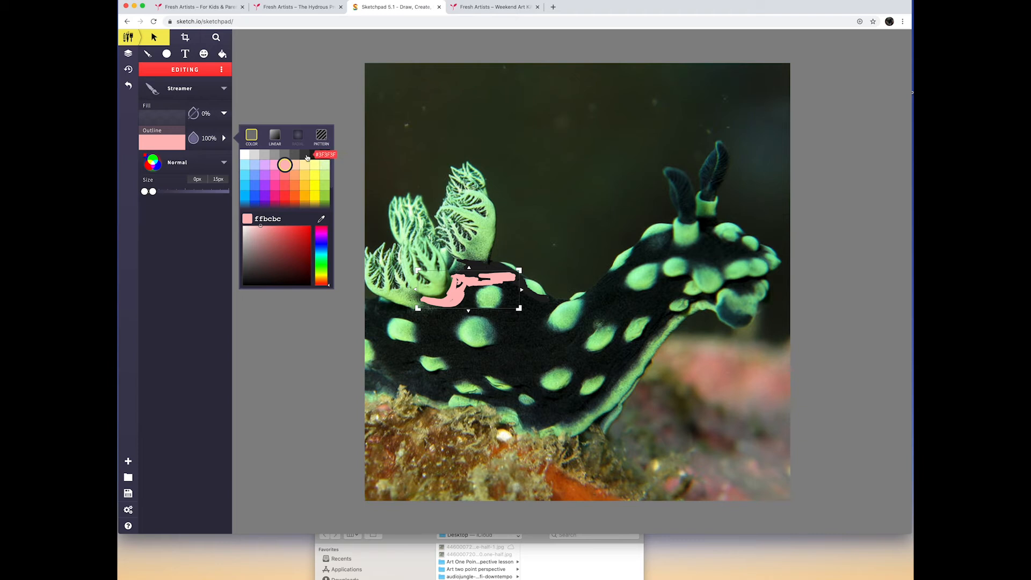
{"action": "left_click", "coordinate": [306, 156]}
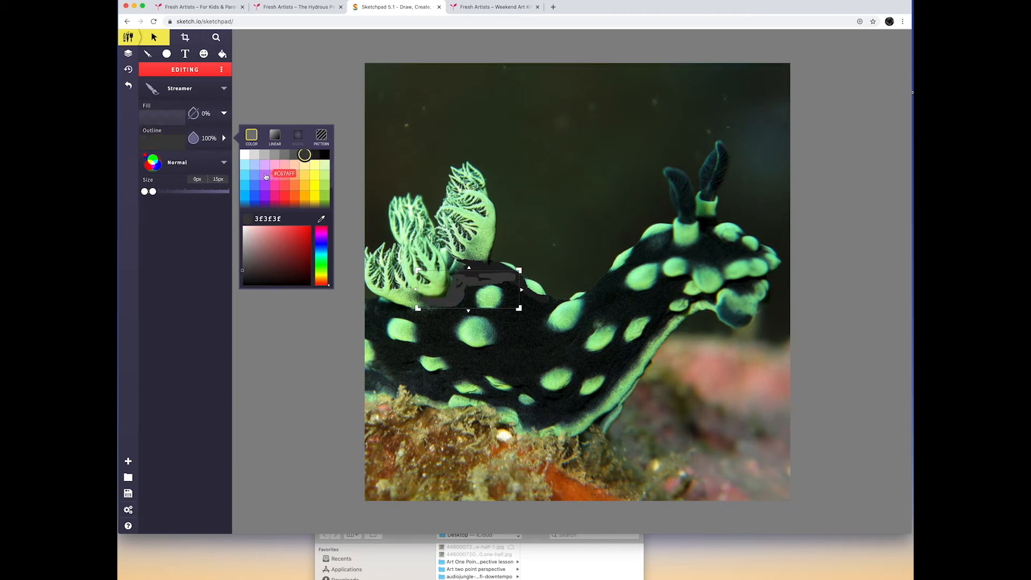
{"action": "left_click", "coordinate": [265, 175]}
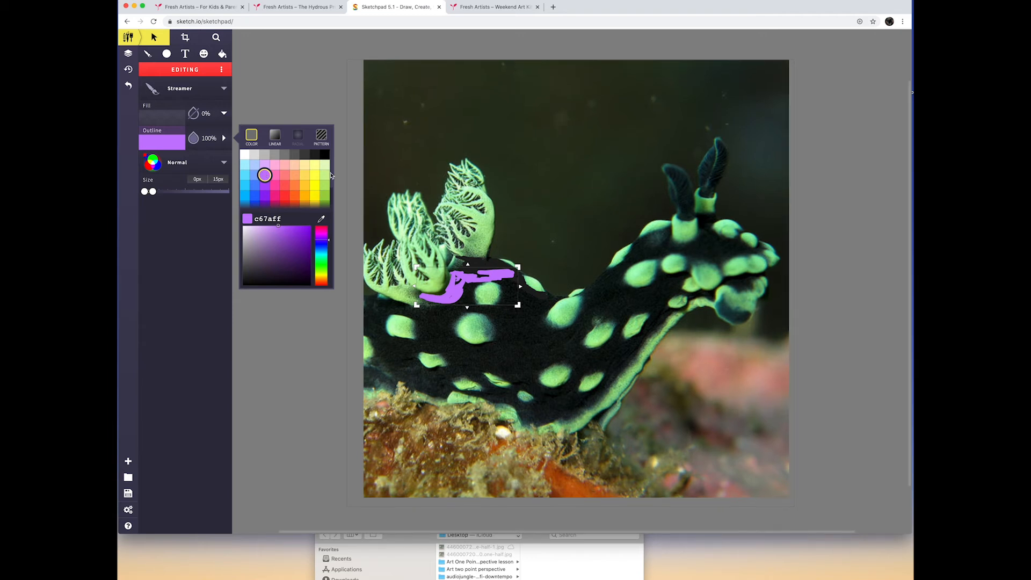
{"action": "left_click", "coordinate": [305, 155]}
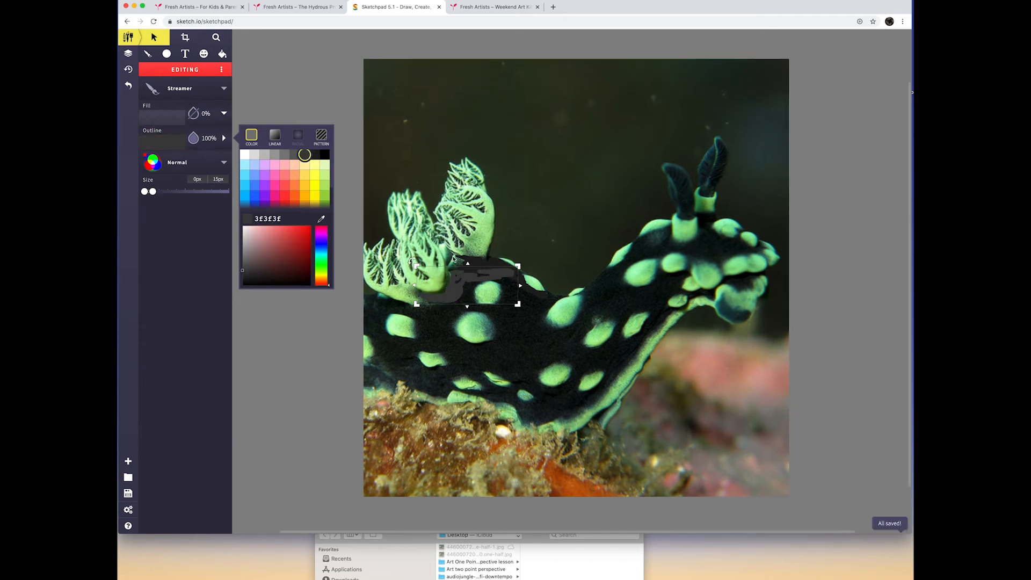
{"action": "left_click", "coordinate": [316, 158]}
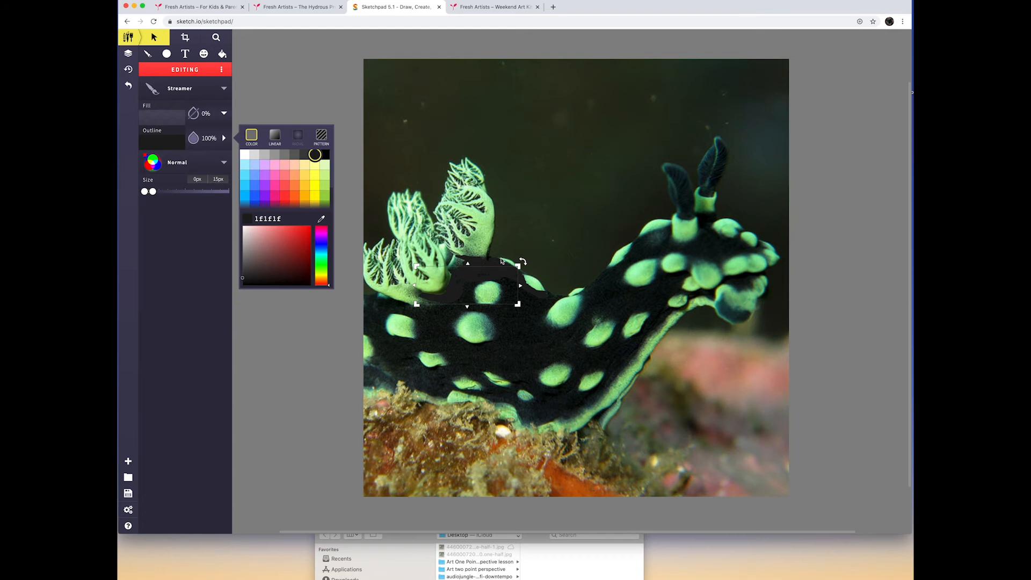
- Select the other dark stroke along the back, recolour its outline to b6e565, and undo the colour change
{"action": "left_click", "coordinate": [493, 262]}
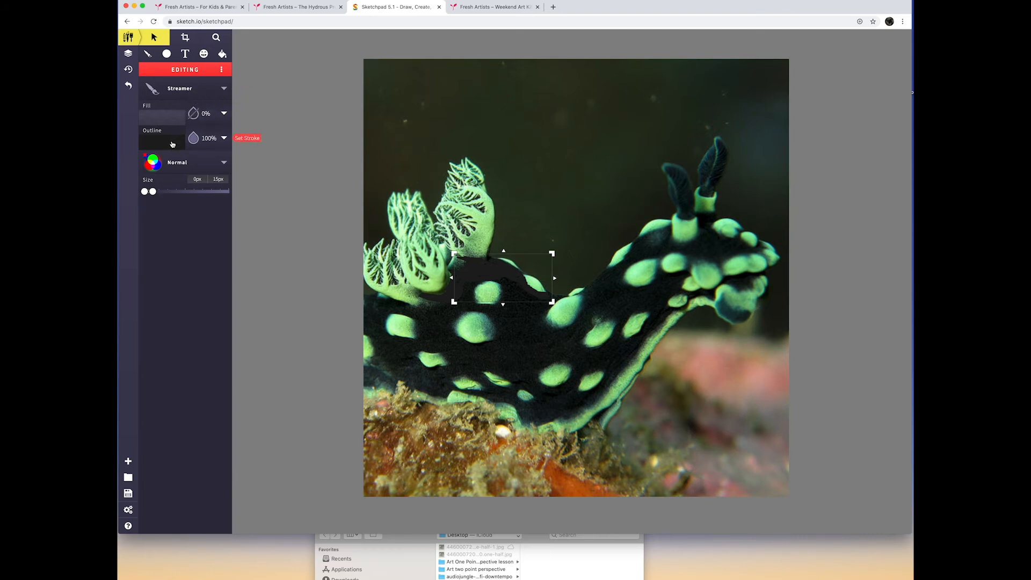
{"action": "left_click", "coordinate": [172, 144]}
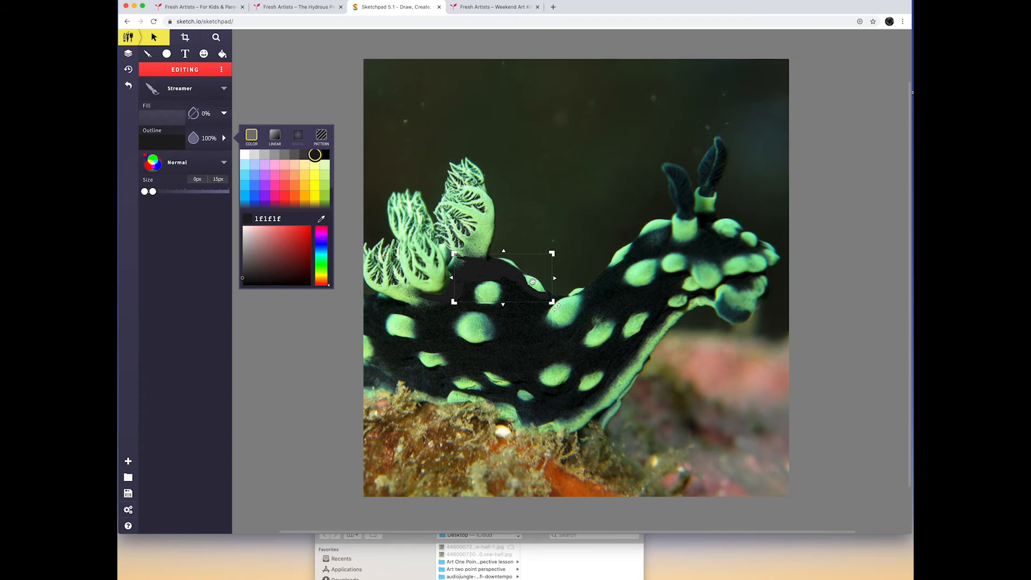
{"action": "left_click", "coordinate": [324, 185]}
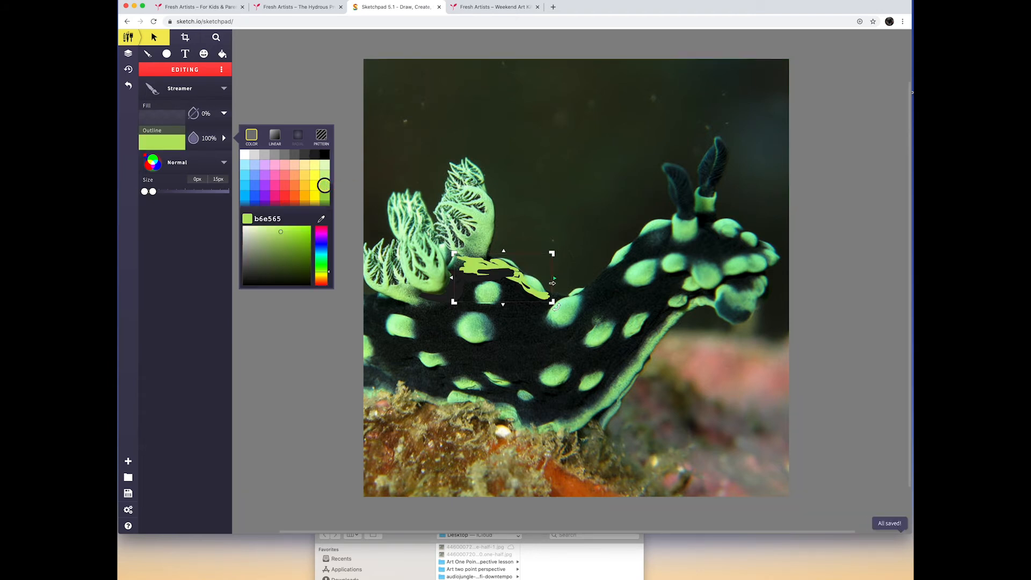
{"action": "key", "text": "super+z"}
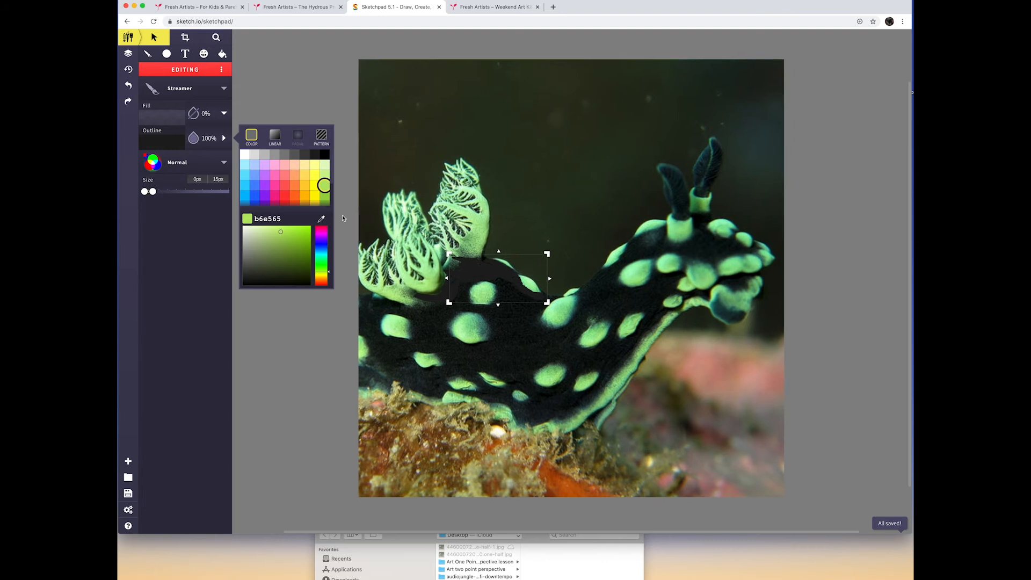
- Try outline colour cef28f on the selected back stroke, set it back to 1f1f1f and deselect the stroke
{"action": "scroll", "coordinate": [342, 215], "scroll_direction": "left", "scroll_amount": 2}
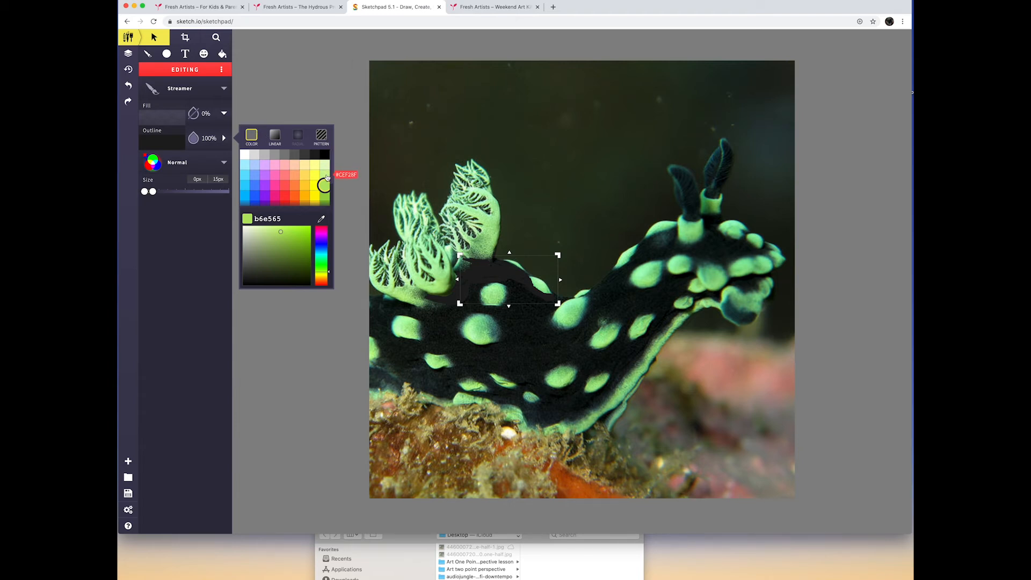
{"action": "left_click", "coordinate": [327, 177]}
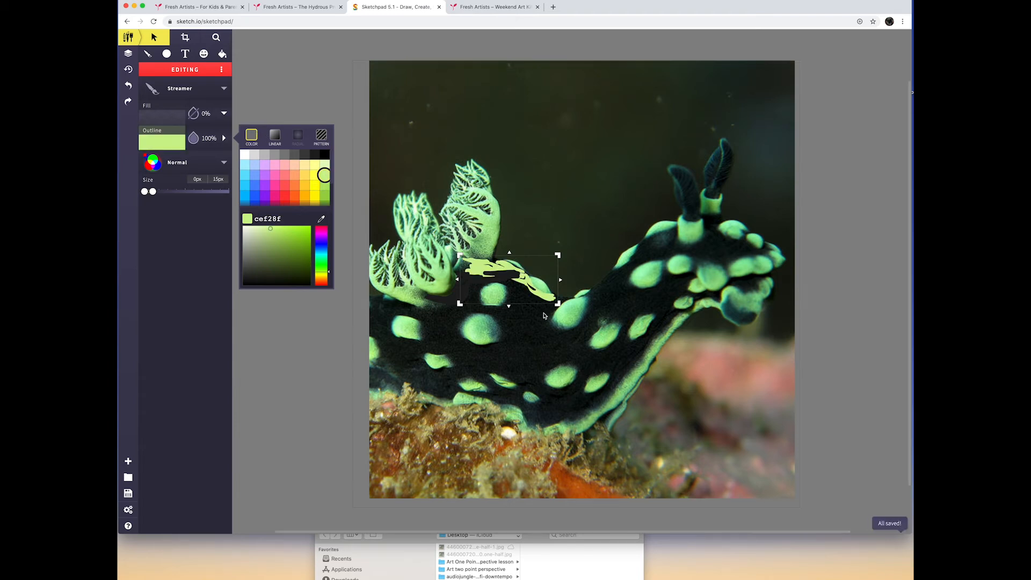
{"action": "left_click", "coordinate": [315, 155]}
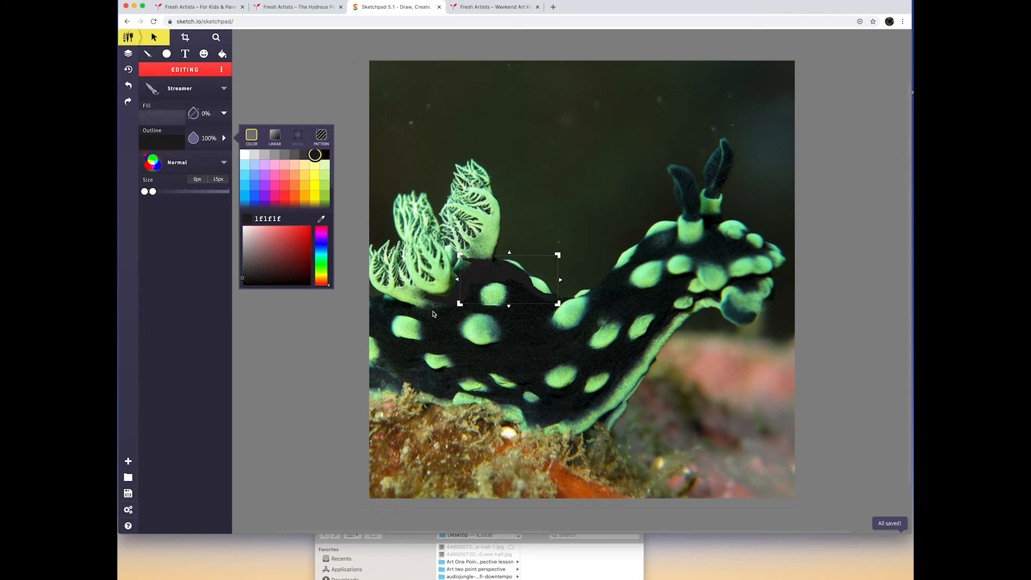
{"action": "left_click", "coordinate": [154, 38]}
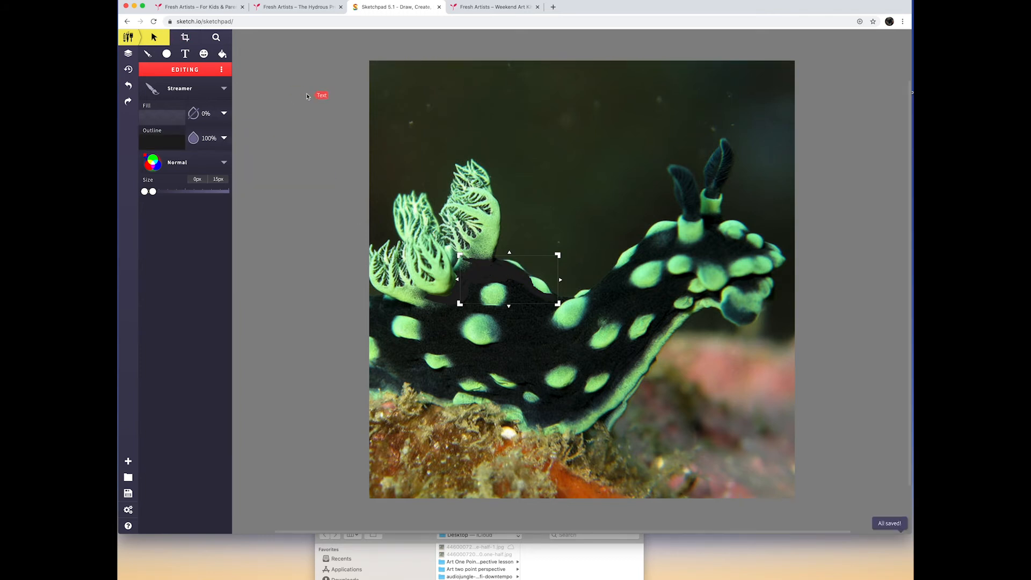
{"action": "left_click", "coordinate": [307, 96]}
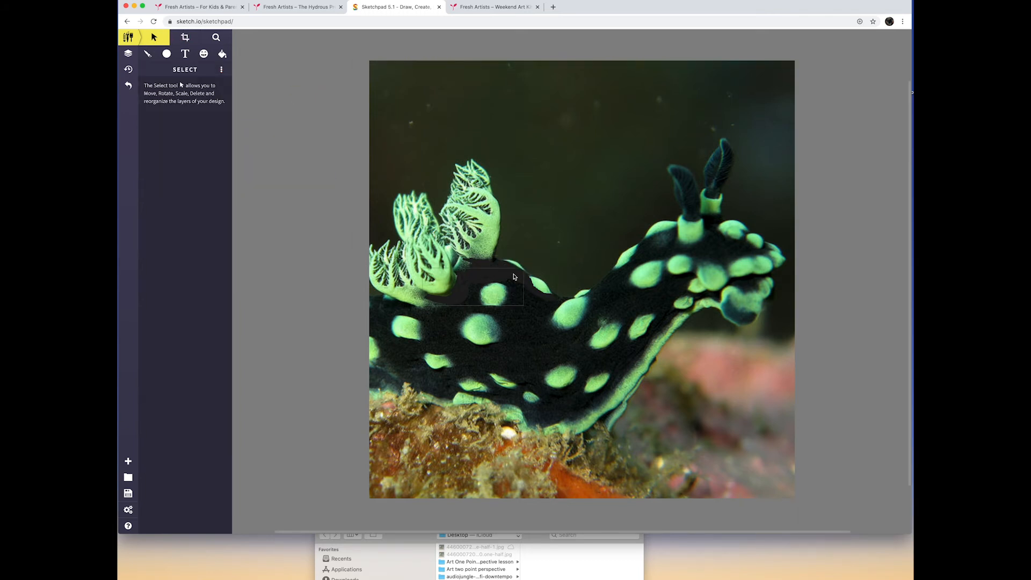
- Return to the Streamer brush and set its outline colour to the light green cef28f
{"action": "left_click", "coordinate": [148, 55]}
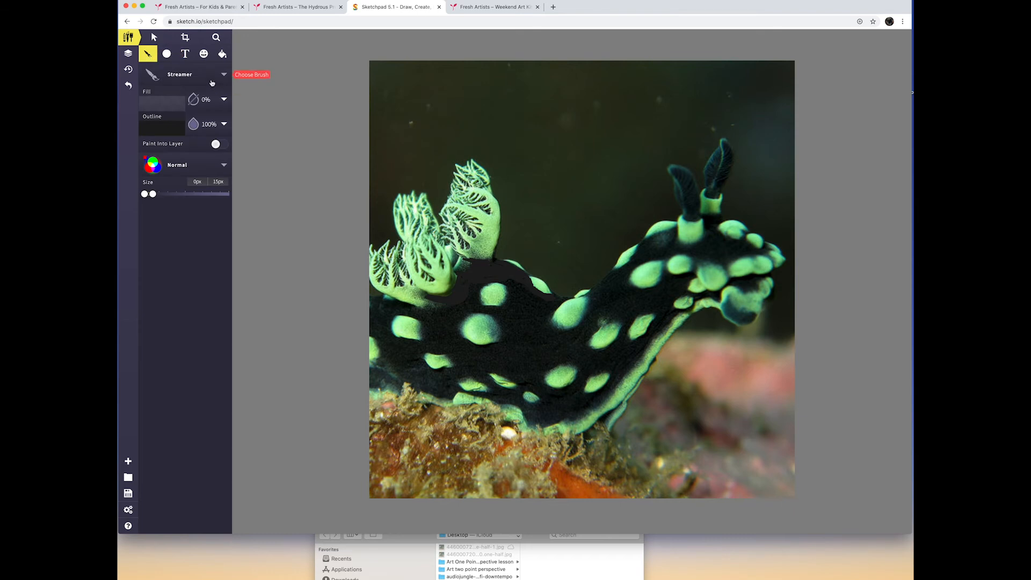
{"action": "left_click", "coordinate": [174, 131]}
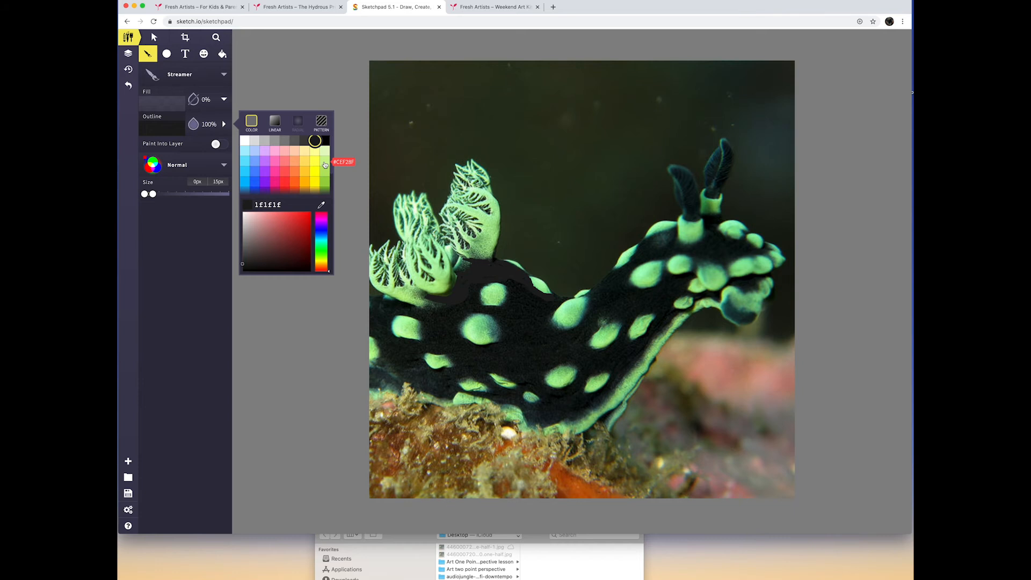
{"action": "left_click", "coordinate": [325, 165]}
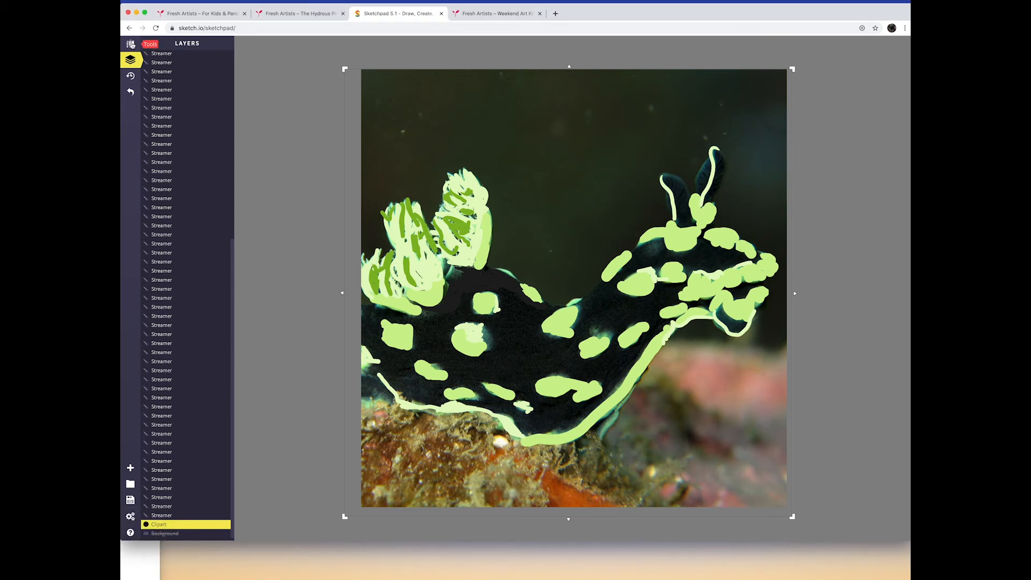
- Hide the Clipart photo layer and show the white Background layer beneath the painted Streamer strokes
{"action": "left_click", "coordinate": [132, 45]}
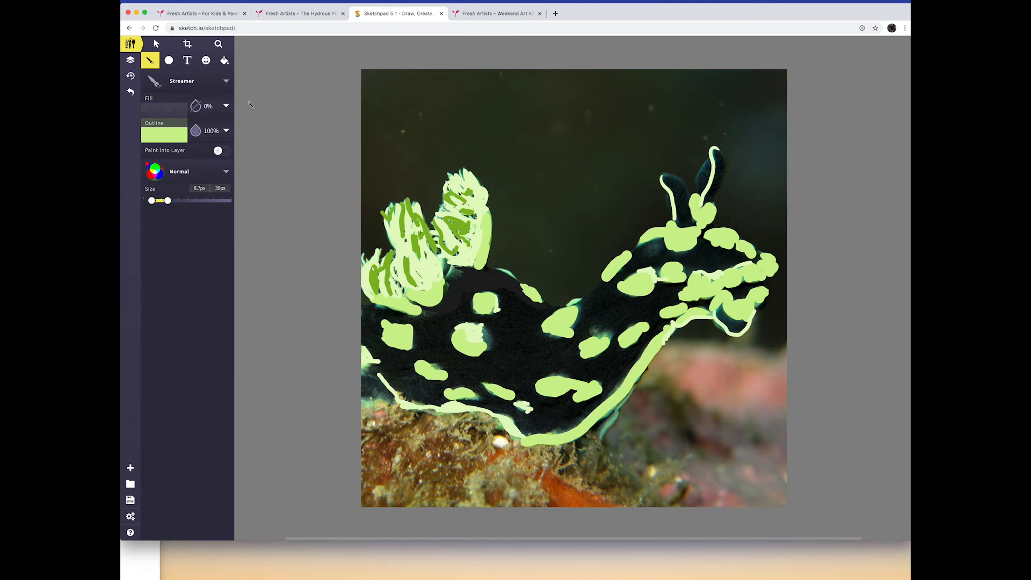
{"action": "left_click", "coordinate": [132, 61]}
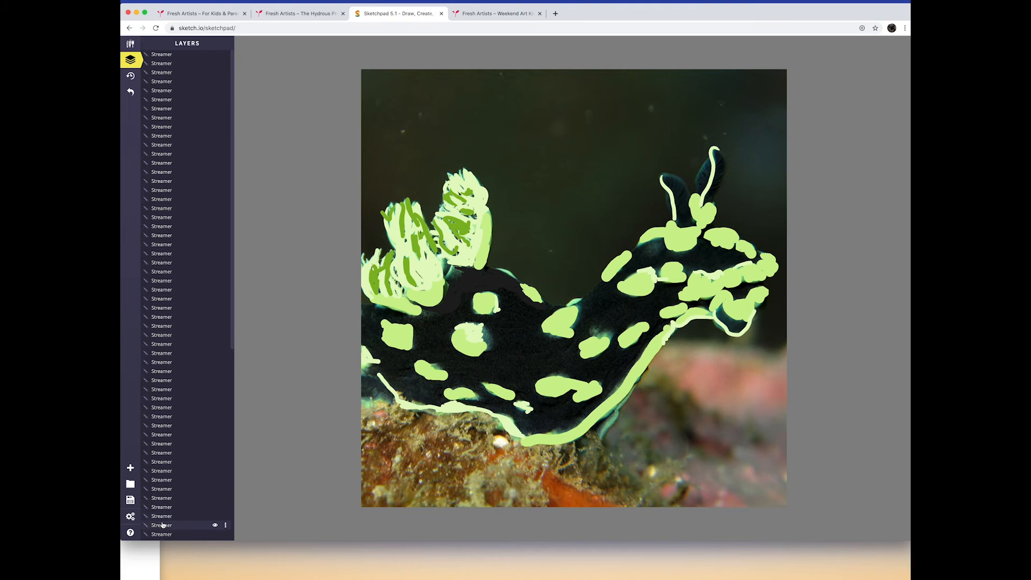
{"action": "scroll", "coordinate": [186, 438], "scroll_direction": "down", "scroll_amount": 10}
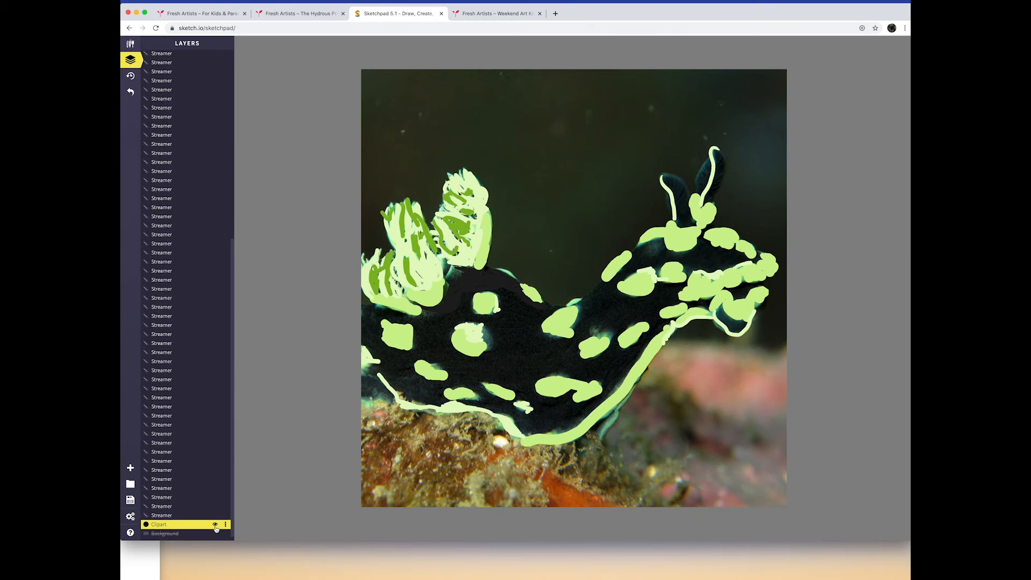
{"action": "left_click", "coordinate": [215, 525]}
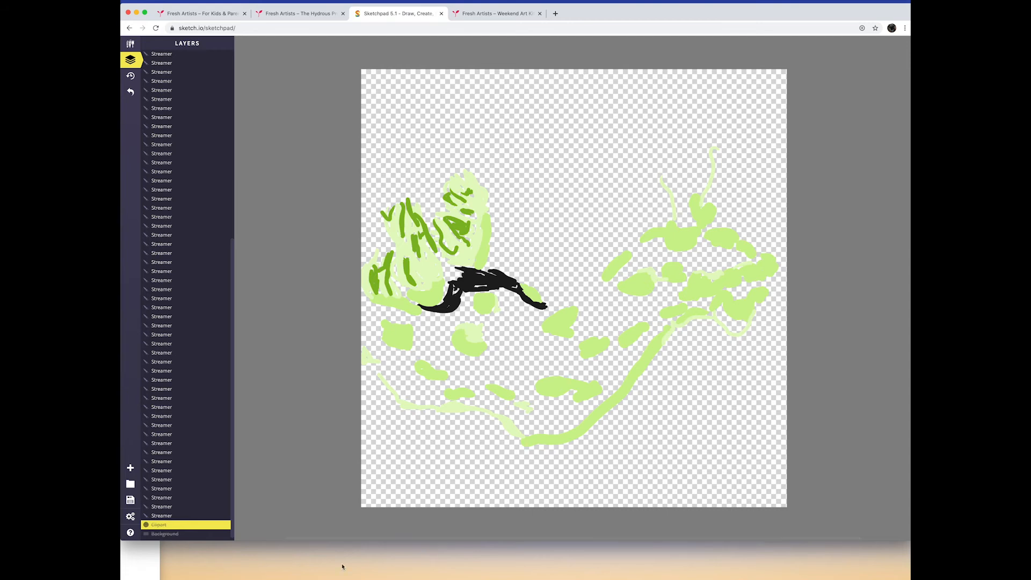
{"action": "left_click", "coordinate": [214, 534]}
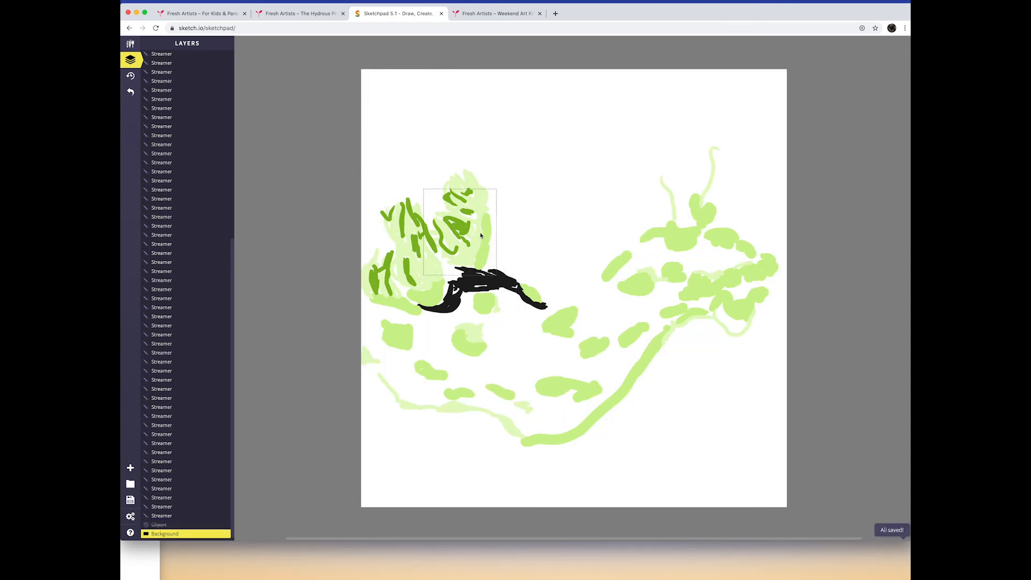
{"action": "scroll", "coordinate": [677, 168], "scroll_direction": "left", "scroll_amount": 3}
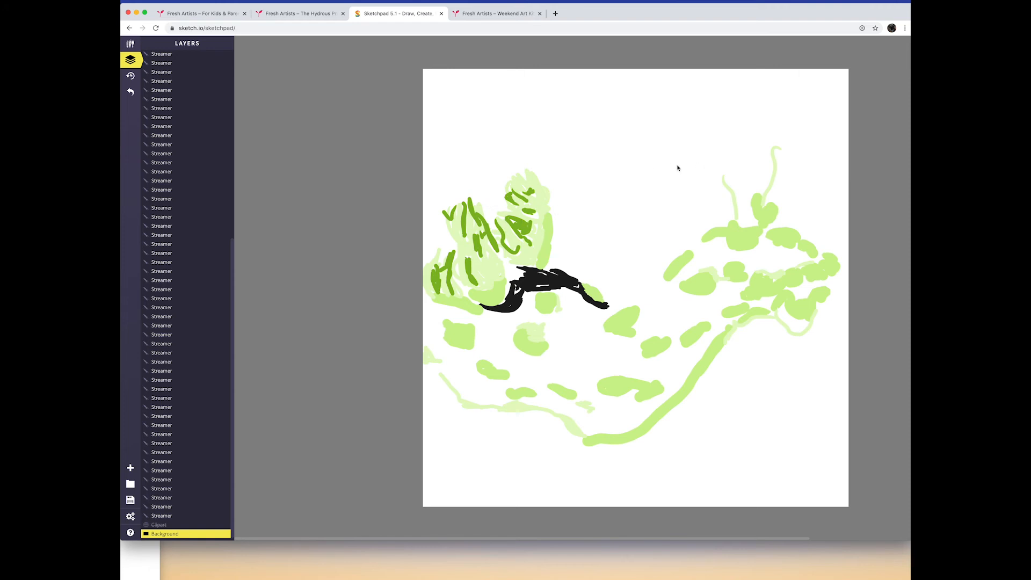
- Examine the painted Streamer strokes on the white background without the photo
{"action": "scroll", "coordinate": [671, 165], "scroll_direction": "right", "scroll_amount": 3}
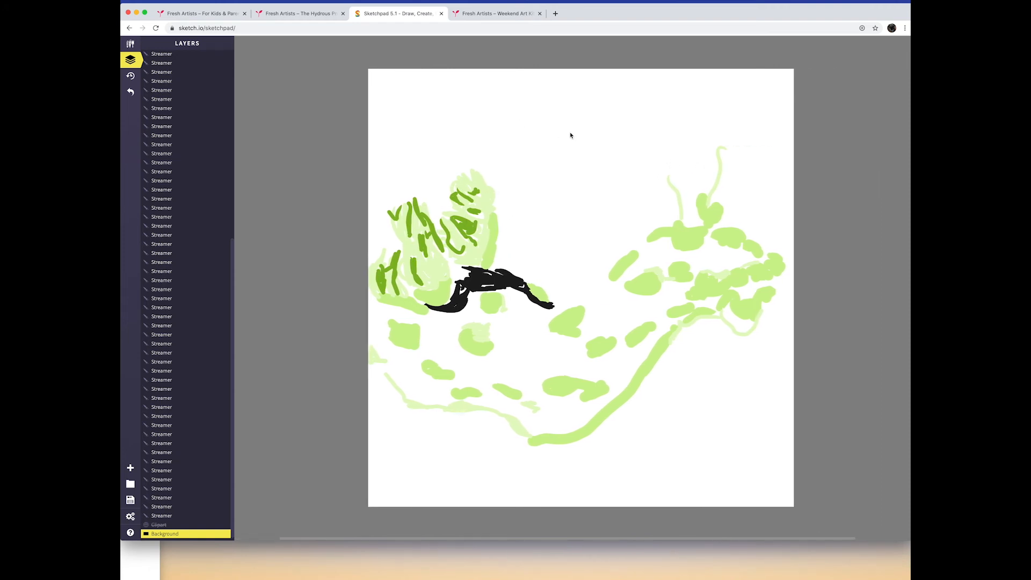
{"action": "scroll", "coordinate": [570, 135], "scroll_direction": "left", "scroll_amount": 1}
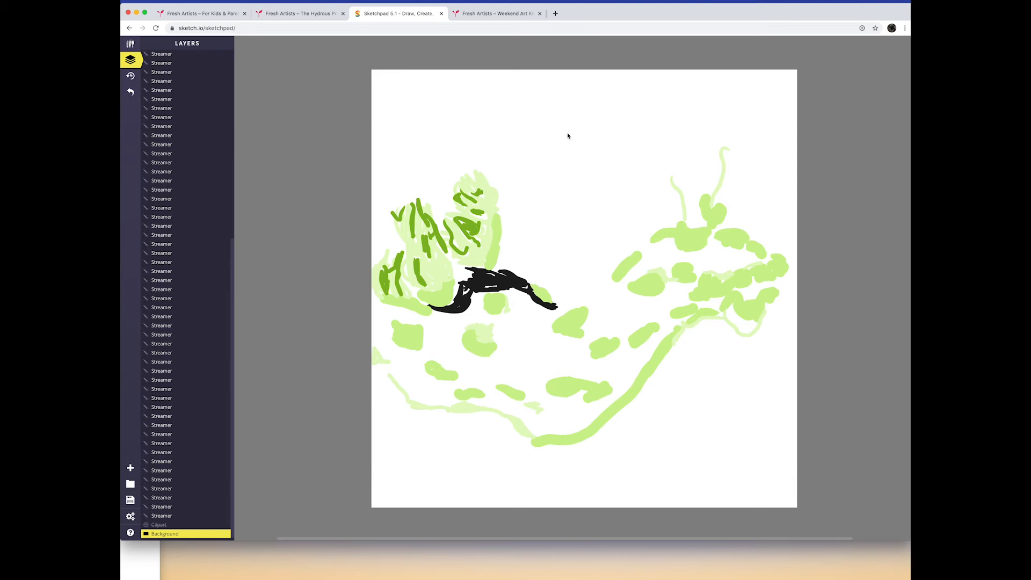
{"action": "scroll", "coordinate": [569, 136], "scroll_direction": "right", "scroll_amount": 1}
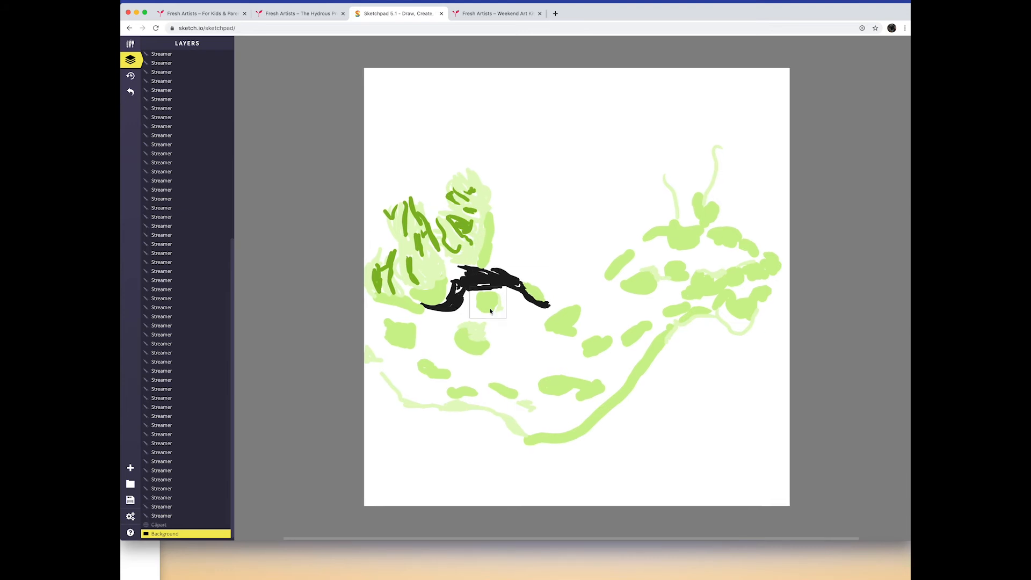
{"action": "scroll", "coordinate": [685, 229], "scroll_direction": "right", "scroll_amount": 1}
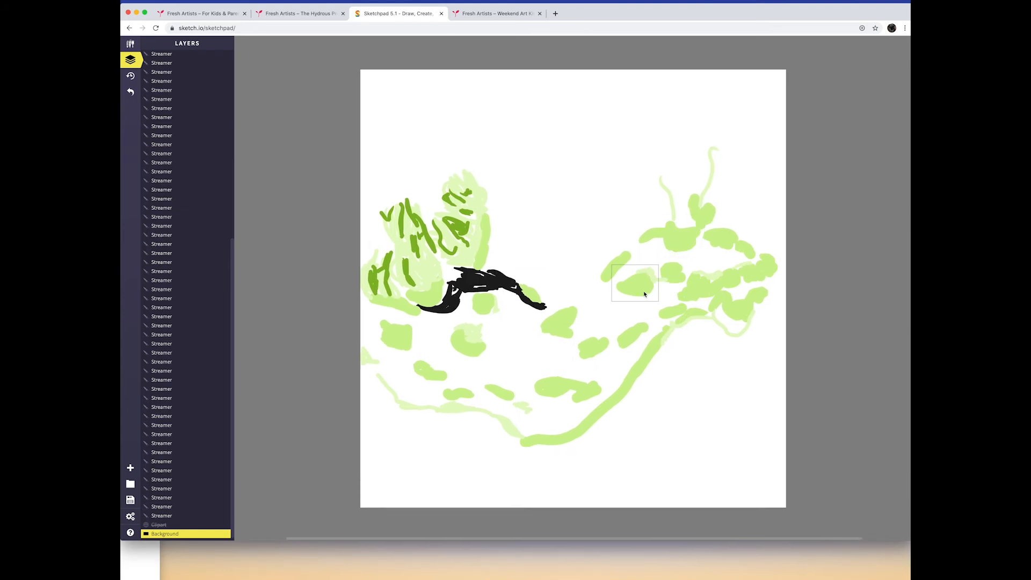
{"action": "scroll", "coordinate": [442, 394], "scroll_direction": "up", "scroll_amount": 1}
{"action": "scroll", "coordinate": [692, 239], "scroll_direction": "up", "scroll_amount": 1}
{"action": "scroll", "coordinate": [693, 239], "scroll_direction": "up", "scroll_amount": 1}
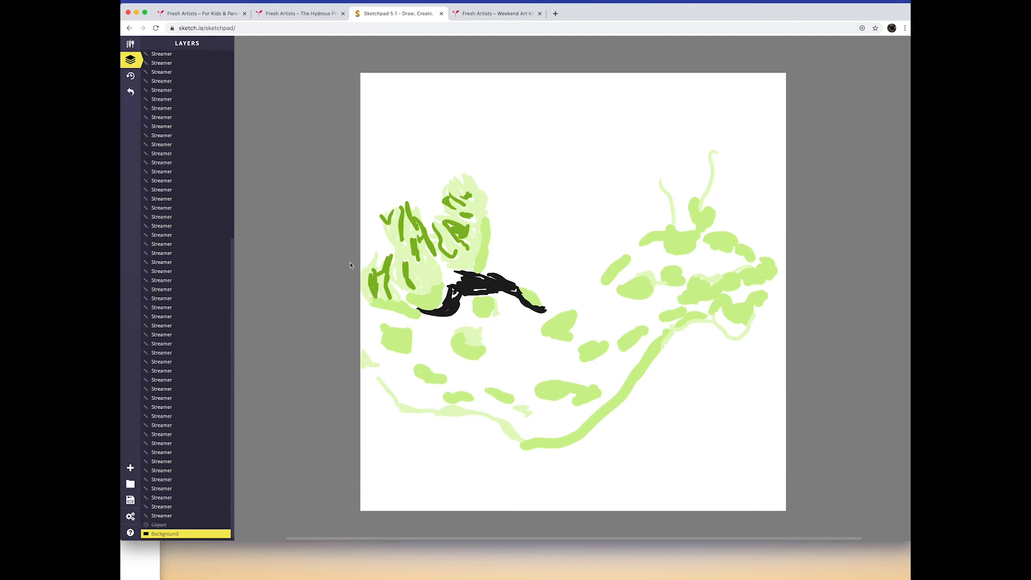
{"action": "scroll", "coordinate": [429, 215], "scroll_direction": "right", "scroll_amount": 1}
{"action": "scroll", "coordinate": [187, 220], "scroll_direction": "down", "scroll_amount": 1}
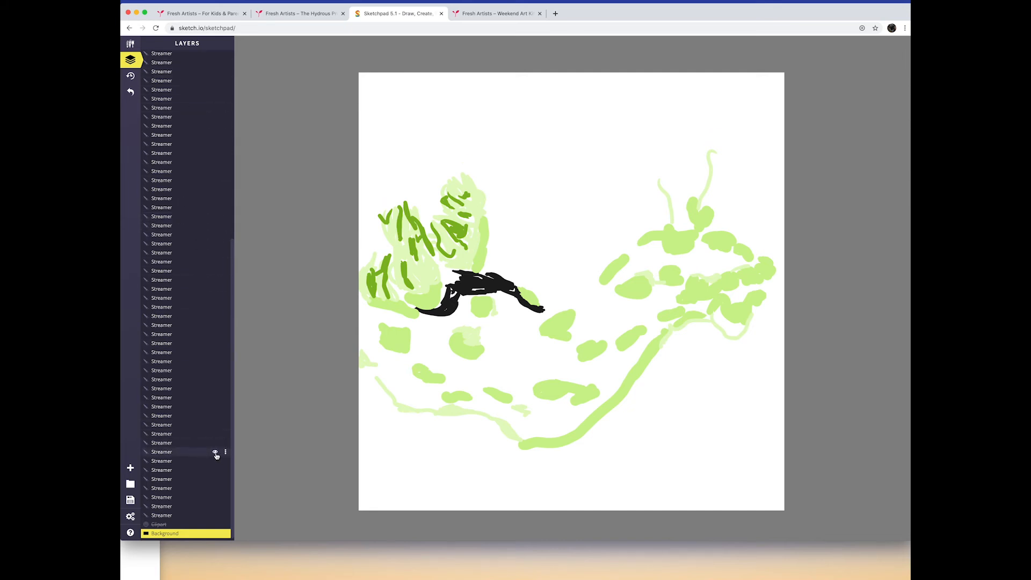
- Toggle one Streamer spot layer off and on, and show the Clipart photo layer beneath the strokes again
{"action": "left_click", "coordinate": [215, 455]}
{"action": "left_click", "coordinate": [216, 454]}
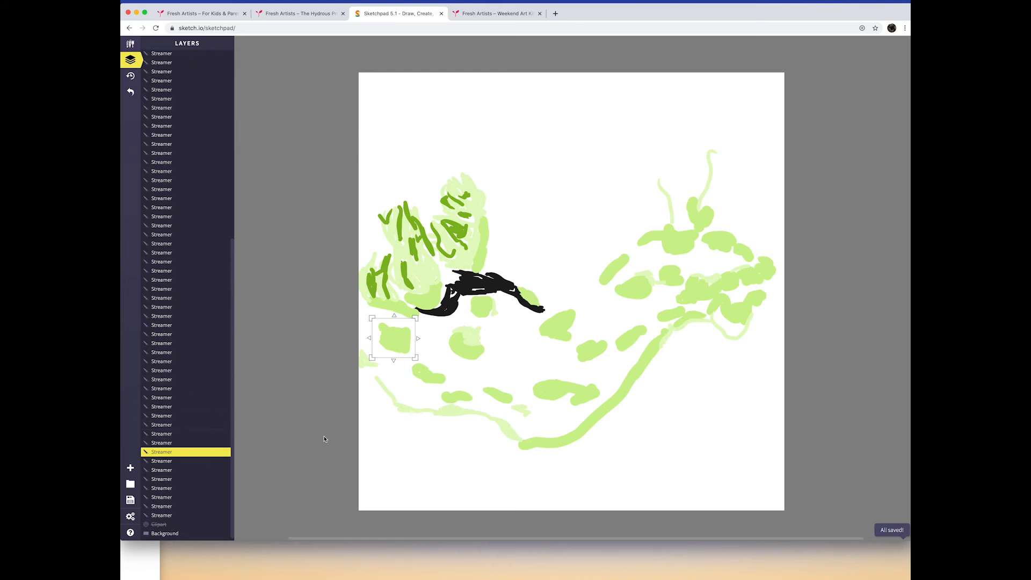
{"action": "left_click", "coordinate": [215, 525]}
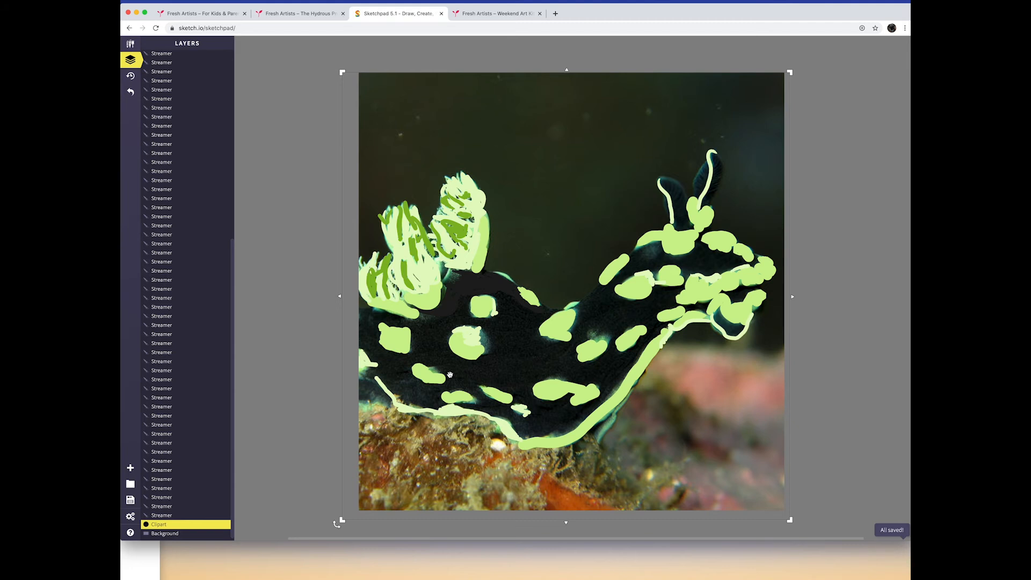
{"action": "left_click_drag", "start_coordinate": [793, 523], "coordinate": [804, 530]}
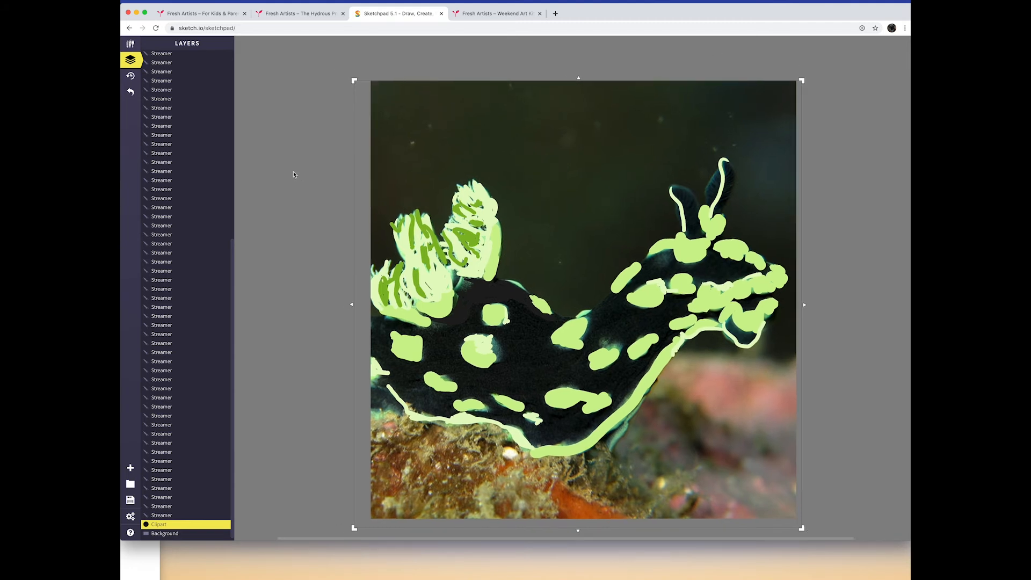
{"action": "scroll", "coordinate": [499, 195], "scroll_direction": "down", "scroll_amount": 2}
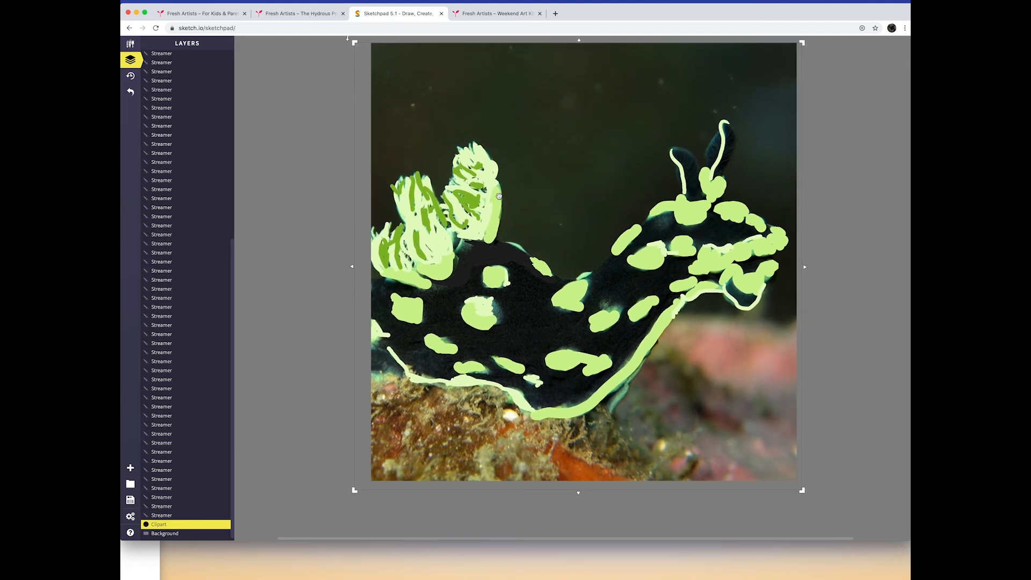
{"action": "scroll", "coordinate": [499, 183], "scroll_direction": "up", "scroll_amount": 1}
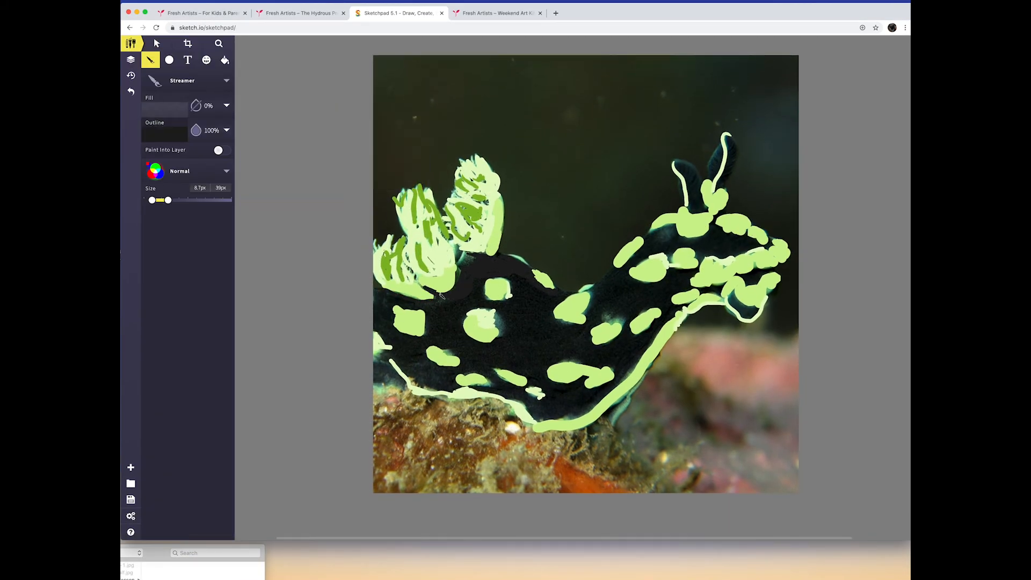
- Paint the rear half of the nudibranch's body with dark Streamer strokes around the green spots, widening the brush size range to 13–62 px
{"action": "left_click_drag", "start_coordinate": [418, 390], "coordinate": [460, 390]}
{"action": "left_click_drag", "start_coordinate": [428, 356], "coordinate": [453, 366]}
{"action": "left_click_drag", "start_coordinate": [425, 310], "coordinate": [394, 306]}
{"action": "scroll", "coordinate": [392, 307], "scroll_direction": "down", "scroll_amount": 1}
{"action": "mouse_move", "coordinate": [168, 200]}
{"action": "left_mouse_down"}
{"action": "mouse_move", "coordinate": [181, 201]}
{"action": "mouse_move", "coordinate": [169, 200]}
{"action": "left_mouse_up"}
{"action": "left_click_drag", "start_coordinate": [386, 292], "coordinate": [445, 295]}
{"action": "mouse_move", "coordinate": [398, 333]}
{"action": "left_mouse_down"}
{"action": "mouse_move", "coordinate": [421, 373]}
{"action": "mouse_move", "coordinate": [457, 380]}
{"action": "left_mouse_up"}
{"action": "left_click_drag", "start_coordinate": [169, 200], "coordinate": [155, 201]}
{"action": "left_click_drag", "start_coordinate": [426, 302], "coordinate": [424, 329]}
{"action": "left_click_drag", "start_coordinate": [431, 337], "coordinate": [461, 350]}
{"action": "left_click_drag", "start_coordinate": [463, 365], "coordinate": [485, 366]}
{"action": "mouse_move", "coordinate": [495, 366]}
{"action": "left_mouse_down"}
{"action": "mouse_move", "coordinate": [488, 334]}
{"action": "mouse_move", "coordinate": [465, 322]}
{"action": "left_mouse_up"}
{"action": "mouse_move", "coordinate": [485, 286]}
{"action": "left_mouse_down"}
{"action": "mouse_move", "coordinate": [484, 274]}
{"action": "mouse_move", "coordinate": [494, 340]}
{"action": "mouse_move", "coordinate": [500, 307]}
{"action": "left_mouse_up"}
{"action": "left_click_drag", "start_coordinate": [571, 284], "coordinate": [502, 362]}
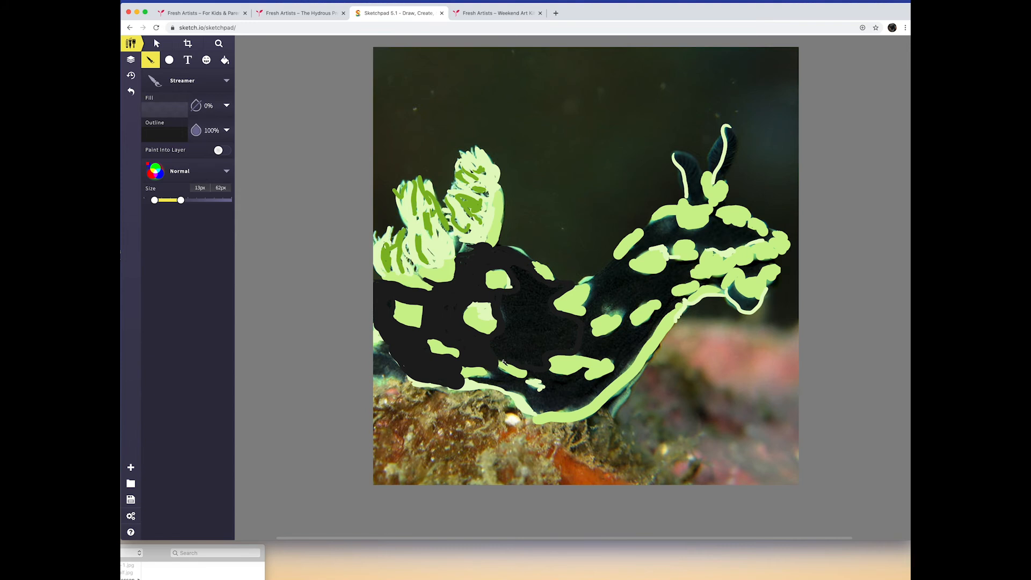
- Try Vector Fill on the unpainted middle of the body, undo it, and return to the Streamer brush
{"action": "left_click", "coordinate": [225, 60]}
{"action": "left_click", "coordinate": [518, 314]}
{"action": "key", "text": "super+z"}
{"action": "left_click", "coordinate": [150, 60]}
- Paint the front half of the body, neck and head dark around the spots, raising the minimum brush size to 26 px
{"action": "left_click_drag", "start_coordinate": [541, 363], "coordinate": [554, 334]}
{"action": "mouse_move", "coordinate": [609, 282]}
{"action": "left_mouse_down"}
{"action": "mouse_move", "coordinate": [682, 269]}
{"action": "mouse_move", "coordinate": [631, 344]}
{"action": "mouse_move", "coordinate": [588, 348]}
{"action": "left_mouse_up"}
{"action": "left_click_drag", "start_coordinate": [171, 200], "coordinate": [161, 200]}
{"action": "mouse_move", "coordinate": [614, 262]}
{"action": "left_mouse_down"}
{"action": "mouse_move", "coordinate": [673, 221]}
{"action": "mouse_move", "coordinate": [717, 223]}
{"action": "mouse_move", "coordinate": [731, 247]}
{"action": "mouse_move", "coordinate": [691, 231]}
{"action": "mouse_move", "coordinate": [743, 238]}
{"action": "mouse_move", "coordinate": [671, 245]}
{"action": "mouse_move", "coordinate": [673, 237]}
{"action": "mouse_move", "coordinate": [635, 257]}
{"action": "mouse_move", "coordinate": [653, 280]}
{"action": "mouse_move", "coordinate": [674, 262]}
{"action": "mouse_move", "coordinate": [654, 298]}
{"action": "mouse_move", "coordinate": [726, 277]}
{"action": "mouse_move", "coordinate": [645, 338]}
{"action": "mouse_move", "coordinate": [626, 320]}
{"action": "mouse_move", "coordinate": [588, 313]}
{"action": "mouse_move", "coordinate": [593, 390]}
{"action": "mouse_move", "coordinate": [493, 370]}
{"action": "mouse_move", "coordinate": [461, 378]}
{"action": "mouse_move", "coordinate": [556, 413]}
{"action": "mouse_move", "coordinate": [628, 371]}
{"action": "mouse_move", "coordinate": [673, 311]}
{"action": "mouse_move", "coordinate": [600, 384]}
{"action": "mouse_move", "coordinate": [564, 398]}
{"action": "left_mouse_up"}
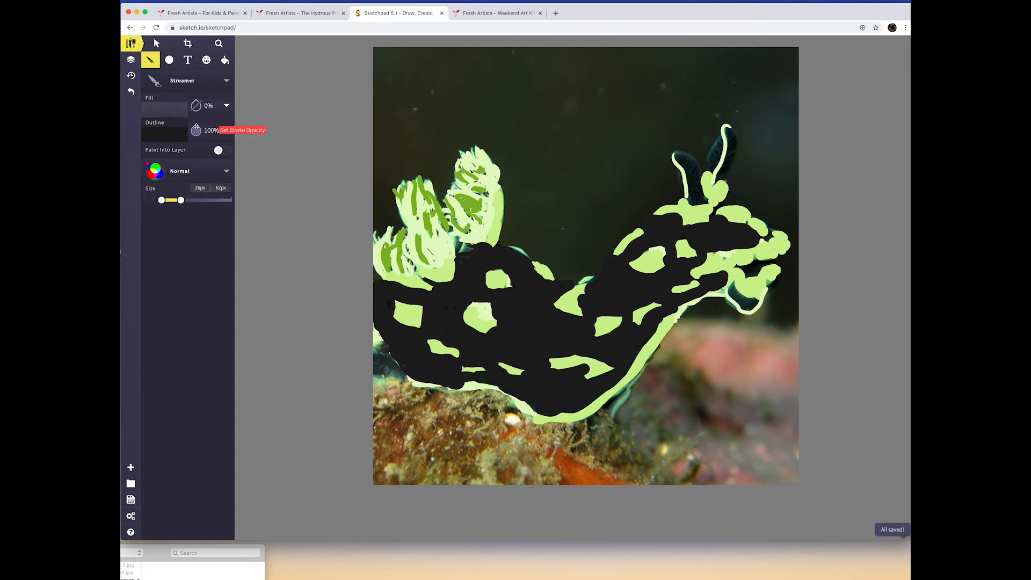
- Sample light green as the outline colour and paint strokes along the top of the back and the neck
{"action": "left_click", "coordinate": [226, 130]}
{"action": "left_click", "coordinate": [327, 167]}
{"action": "mouse_move", "coordinate": [453, 231]}
{"action": "left_mouse_down"}
{"action": "mouse_move", "coordinate": [472, 253]}
{"action": "mouse_move", "coordinate": [446, 224]}
{"action": "mouse_move", "coordinate": [378, 279]}
{"action": "left_mouse_up"}
{"action": "scroll", "coordinate": [408, 258], "scroll_direction": "left", "scroll_amount": 2}
{"action": "left_click_drag", "start_coordinate": [607, 284], "coordinate": [641, 269]}
{"action": "left_click_drag", "start_coordinate": [561, 253], "coordinate": [526, 257]}
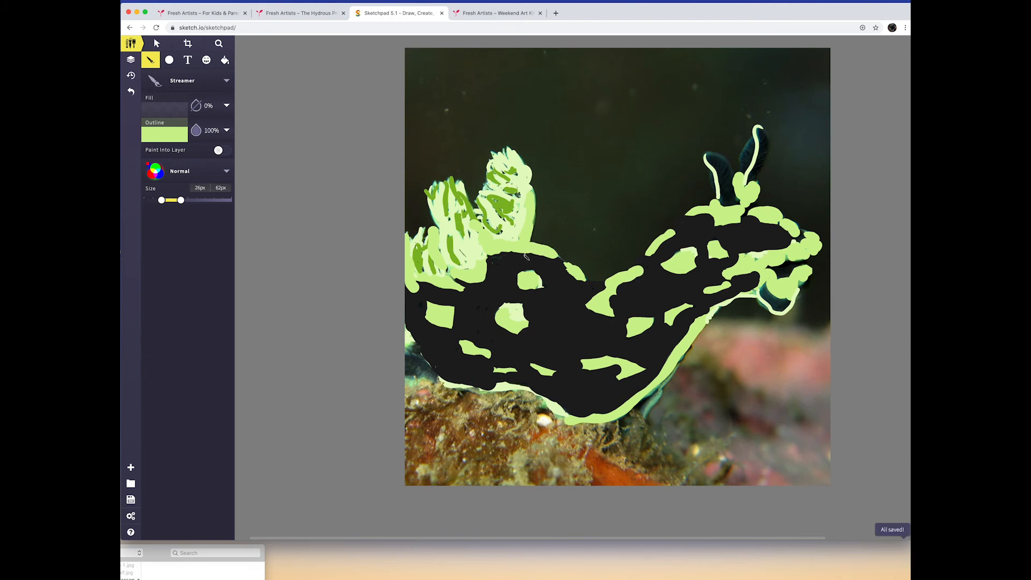
- Set the outline colour back to near-black and paint the two antennae on the head
{"action": "left_click", "coordinate": [226, 130]}
{"action": "left_click", "coordinate": [255, 145]}
{"action": "mouse_move", "coordinate": [705, 155]}
{"action": "left_mouse_down"}
{"action": "mouse_move", "coordinate": [732, 203]}
{"action": "mouse_move", "coordinate": [713, 158]}
{"action": "mouse_move", "coordinate": [731, 177]}
{"action": "mouse_move", "coordinate": [761, 133]}
{"action": "mouse_move", "coordinate": [738, 194]}
{"action": "left_mouse_up"}
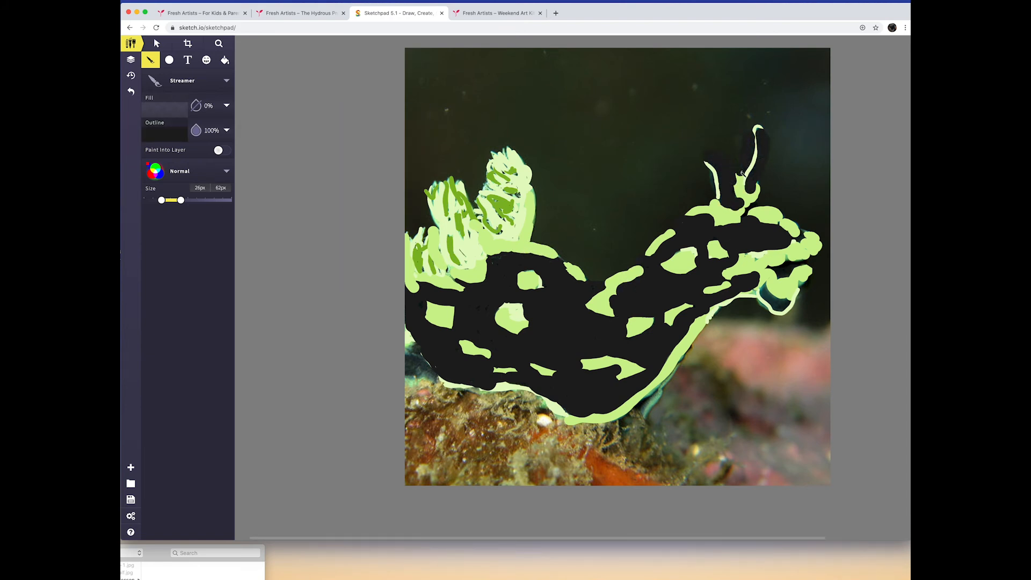
- Hide and re-show the Clipart photo layer to check the painting, and return to the brush settings
{"action": "left_click", "coordinate": [131, 59]}
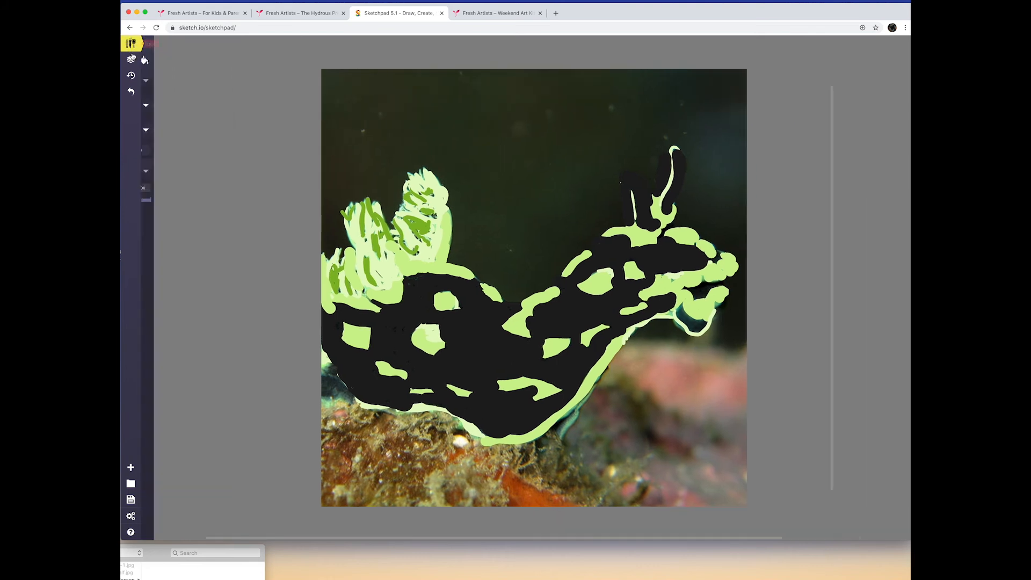
{"action": "scroll", "coordinate": [188, 483], "scroll_direction": "down", "scroll_amount": 3}
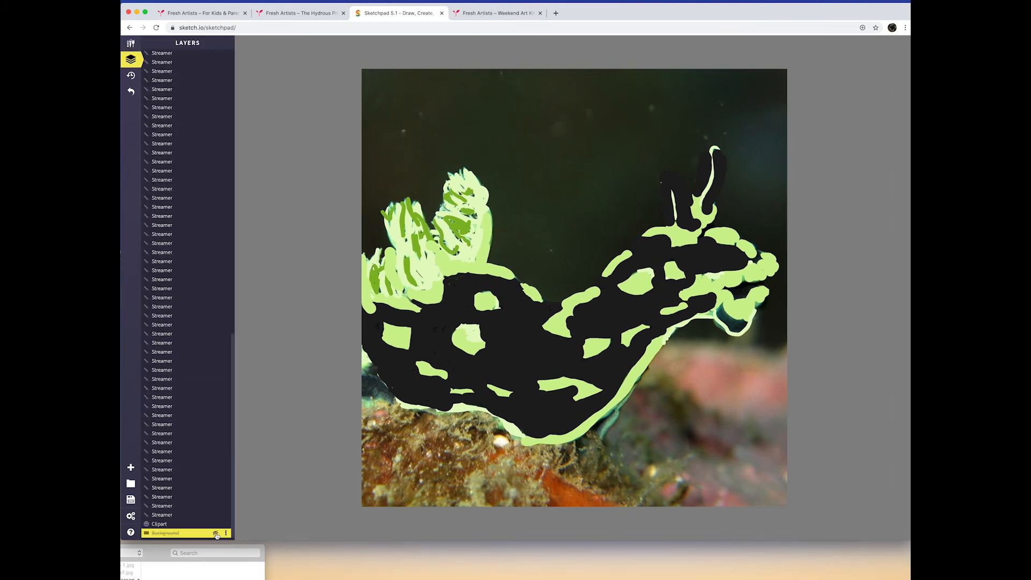
{"action": "left_click", "coordinate": [215, 524]}
{"action": "left_click", "coordinate": [215, 525]}
{"action": "left_click", "coordinate": [130, 43]}
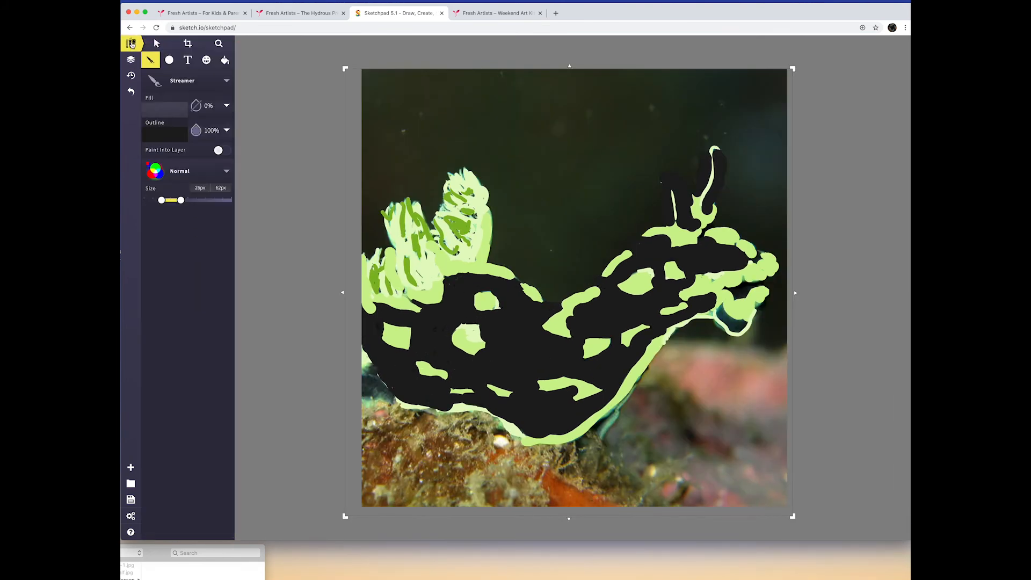
- Paint fine dark mouth lines at 2.2 px minimum size, and fill the chin with dark strokes at 25 px minimum size
{"action": "left_click_drag", "start_coordinate": [167, 201], "coordinate": [150, 201]}
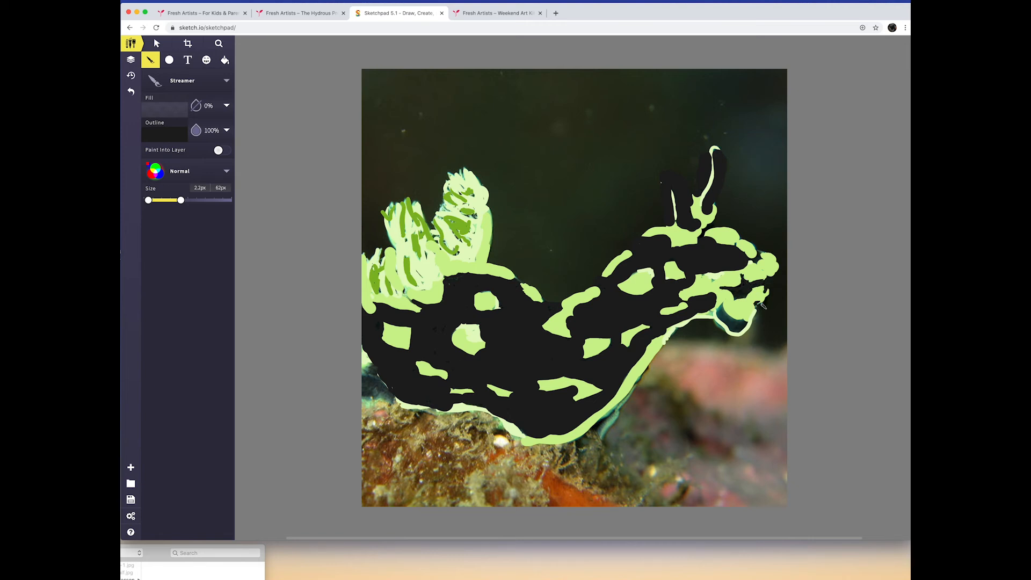
{"action": "left_click_drag", "start_coordinate": [148, 199], "coordinate": [160, 199]}
{"action": "mouse_move", "coordinate": [719, 303]}
{"action": "left_mouse_down"}
{"action": "mouse_move", "coordinate": [736, 330]}
{"action": "mouse_move", "coordinate": [710, 320]}
{"action": "left_mouse_up"}
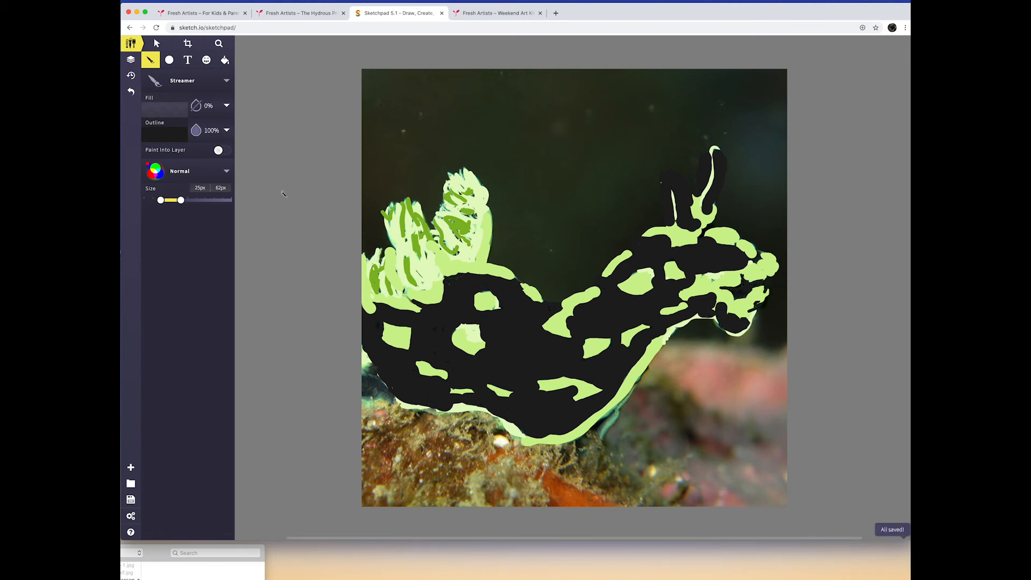
- Set the outline colour to orange ff6c20 and the minimum brush size to 43 px, and stroke along the seabed under the body
{"action": "left_click", "coordinate": [170, 134]}
{"action": "left_click", "coordinate": [288, 188]}
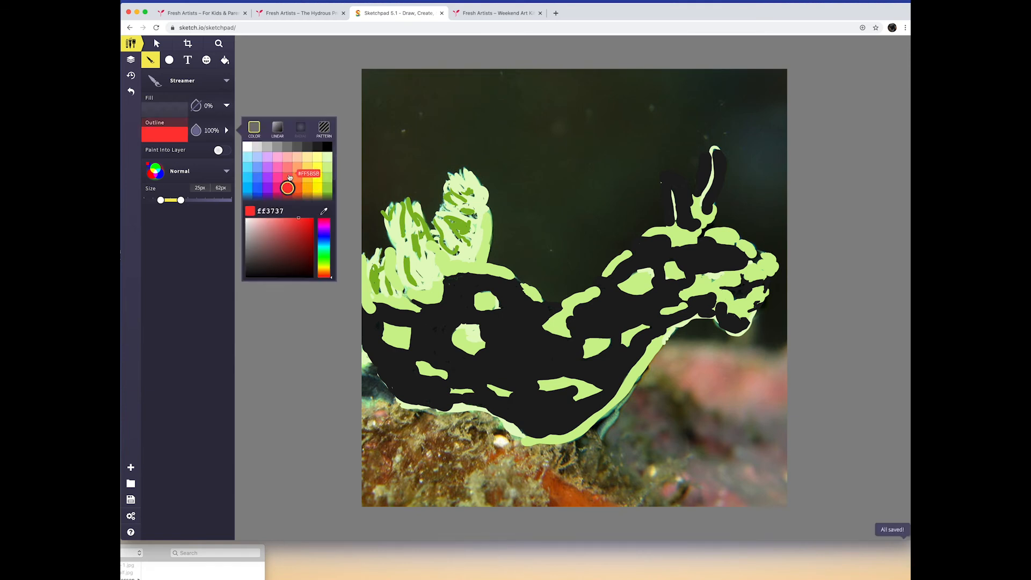
{"action": "left_click", "coordinate": [297, 187]}
{"action": "left_click_drag", "start_coordinate": [160, 200], "coordinate": [170, 199]}
{"action": "left_click_drag", "start_coordinate": [380, 415], "coordinate": [413, 413]}
{"action": "left_click", "coordinate": [226, 130]}
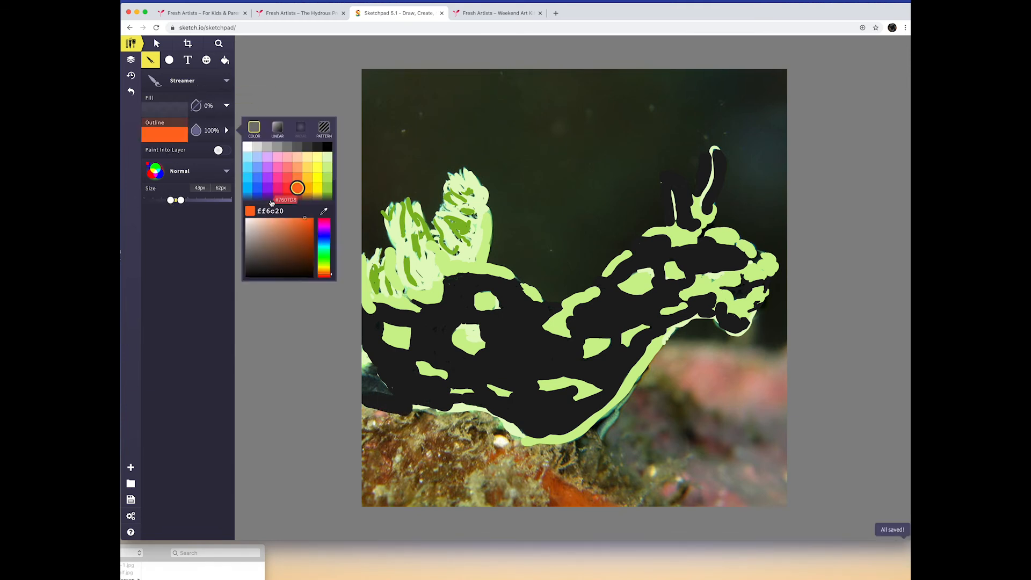
{"action": "left_click_drag", "start_coordinate": [377, 406], "coordinate": [481, 451]}
- Recheck the Streamer brush and outline colour options and switch to the Select tool
{"action": "left_click", "coordinate": [166, 85]}
{"action": "left_click", "coordinate": [167, 85]}
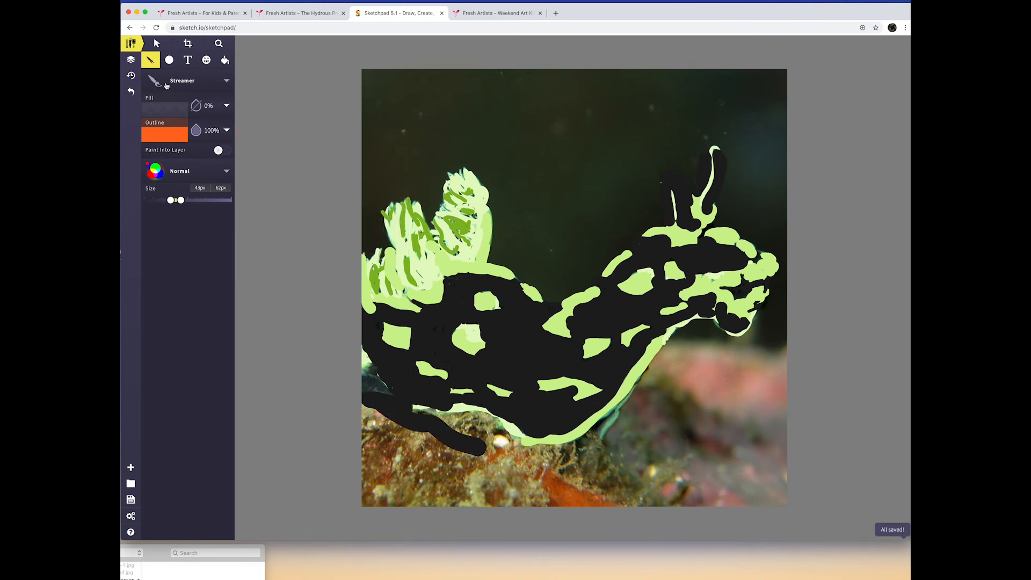
{"action": "left_click", "coordinate": [226, 130]}
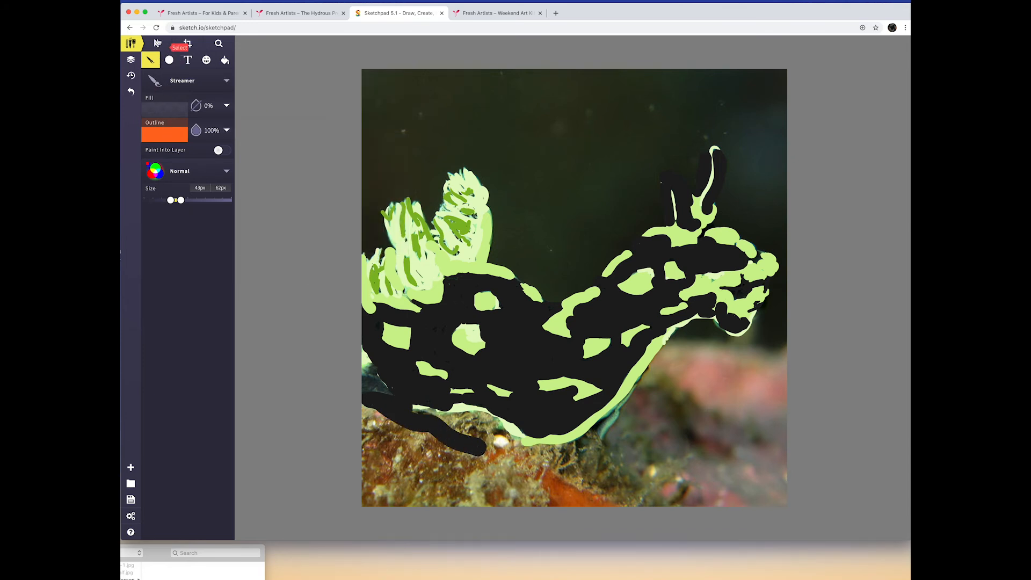
{"action": "left_click", "coordinate": [158, 43]}
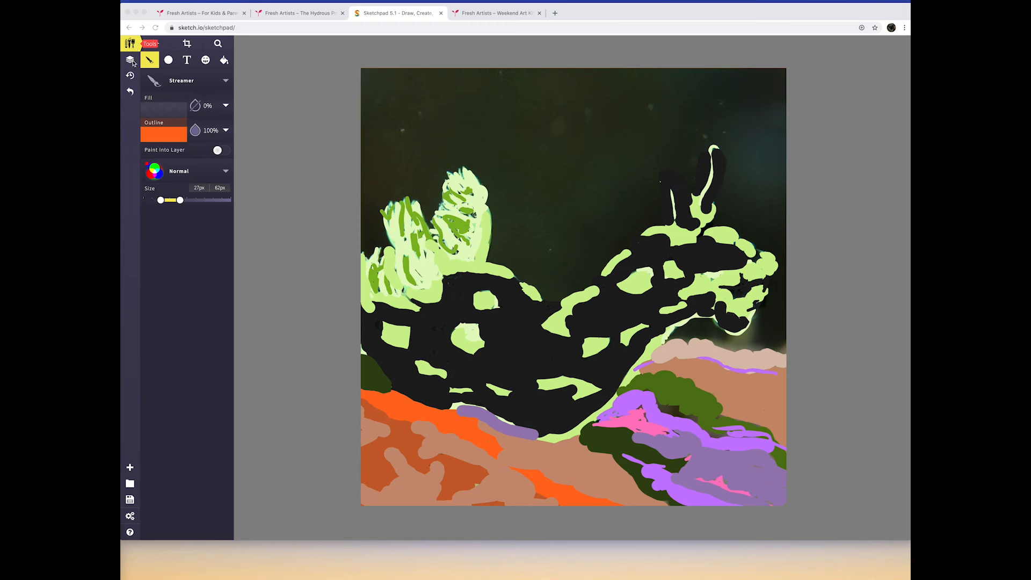
- Hide the Clipart photo layer beneath the finished nudibranch and seabed strokes
{"action": "left_click", "coordinate": [133, 63]}
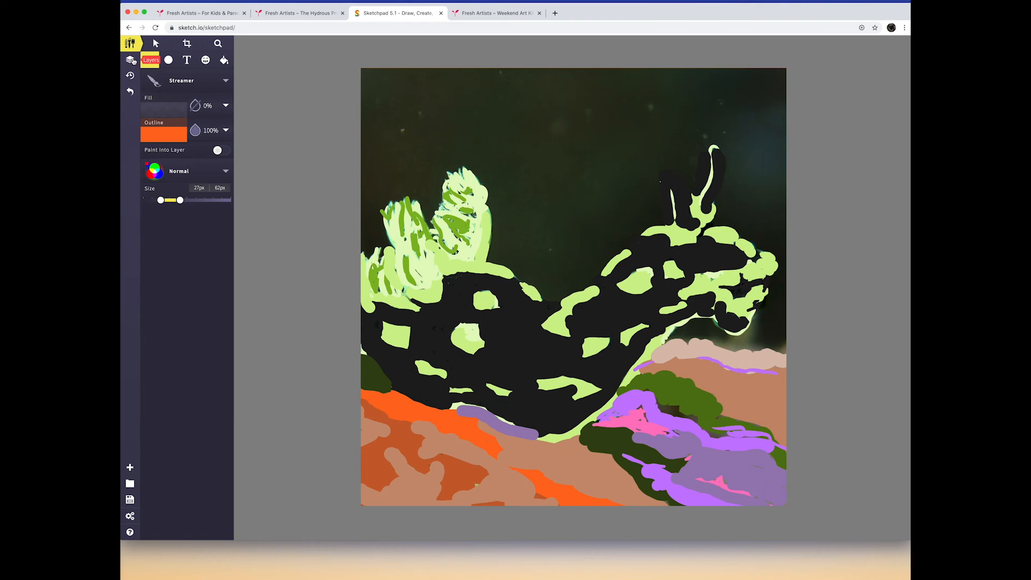
{"action": "left_click", "coordinate": [133, 61]}
{"action": "scroll", "coordinate": [164, 278], "scroll_direction": "down", "scroll_amount": 10}
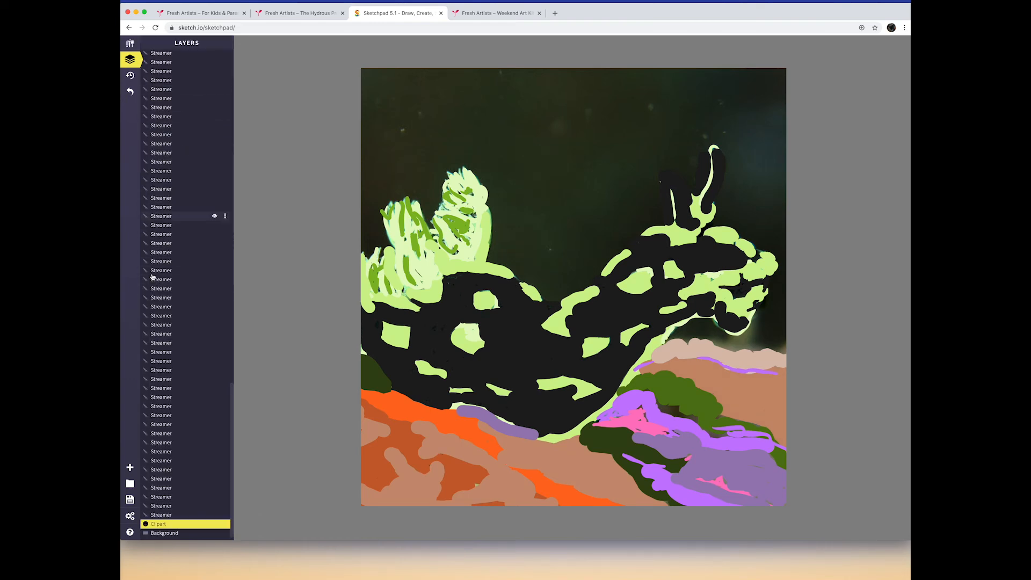
{"action": "left_click", "coordinate": [215, 525]}
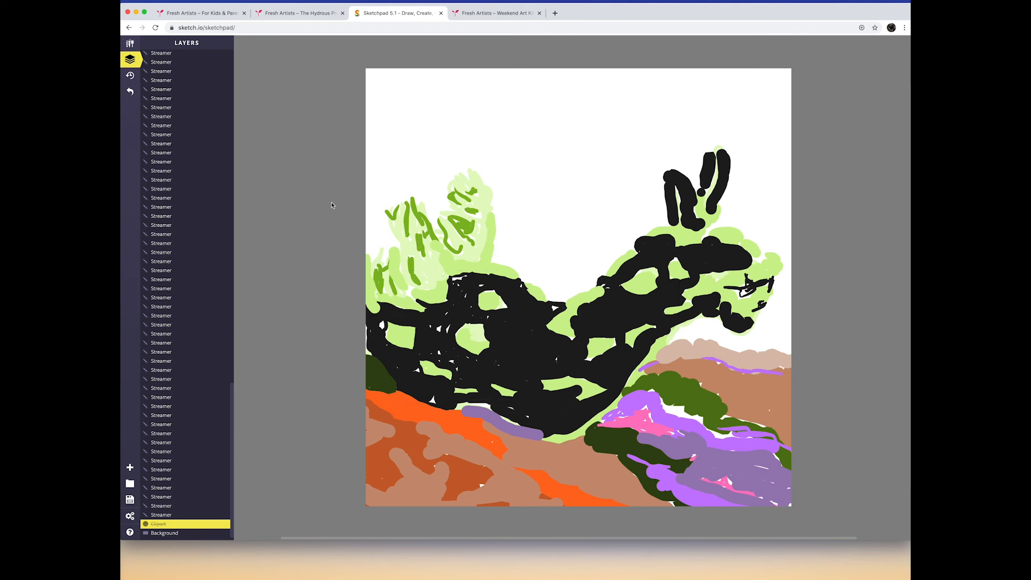
- Fill the white background with a dark green linear gradient using Vector Fill, and finish editing the gradient
{"action": "left_click", "coordinate": [131, 45]}
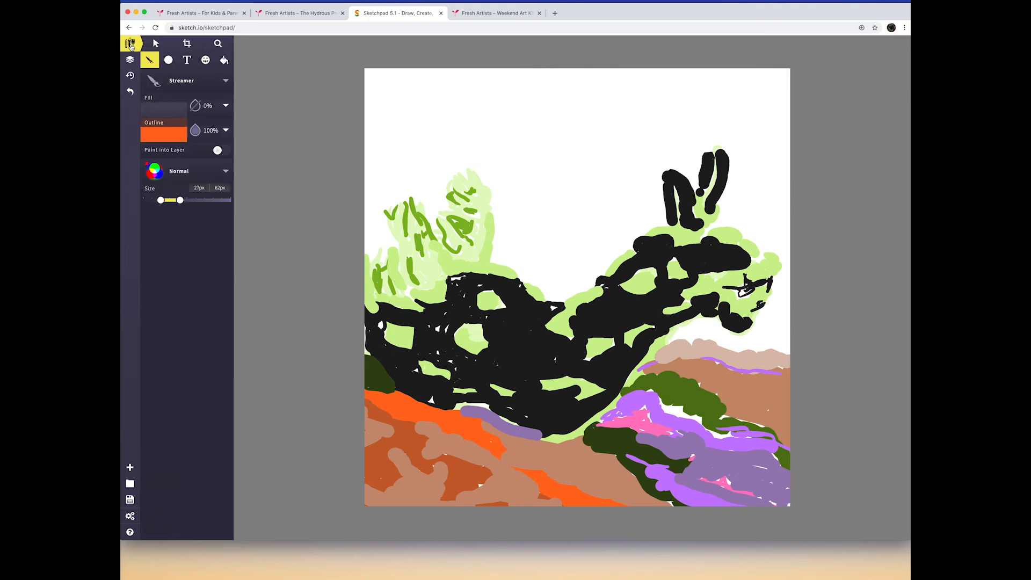
{"action": "left_click", "coordinate": [168, 61]}
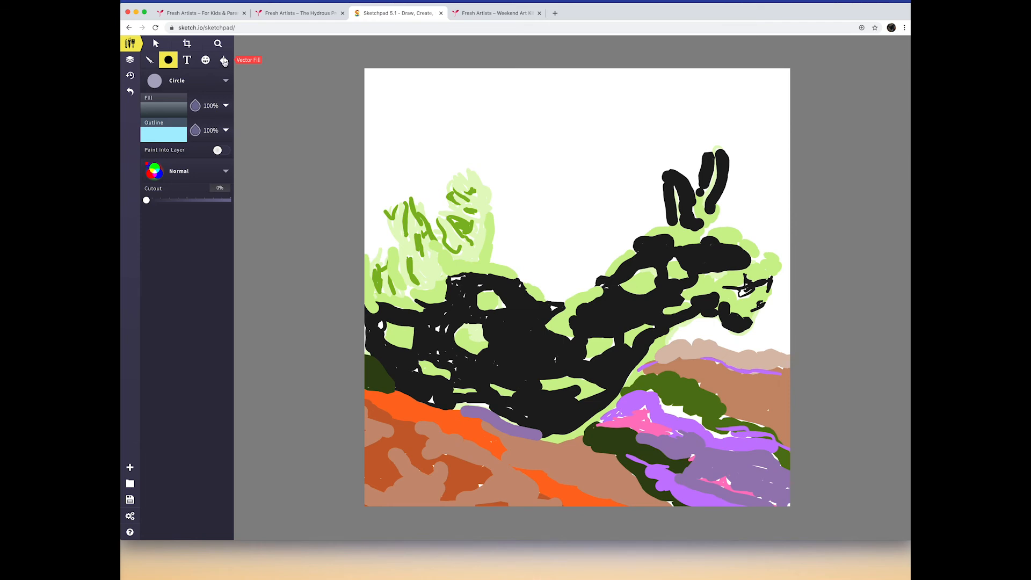
{"action": "left_click", "coordinate": [224, 62]}
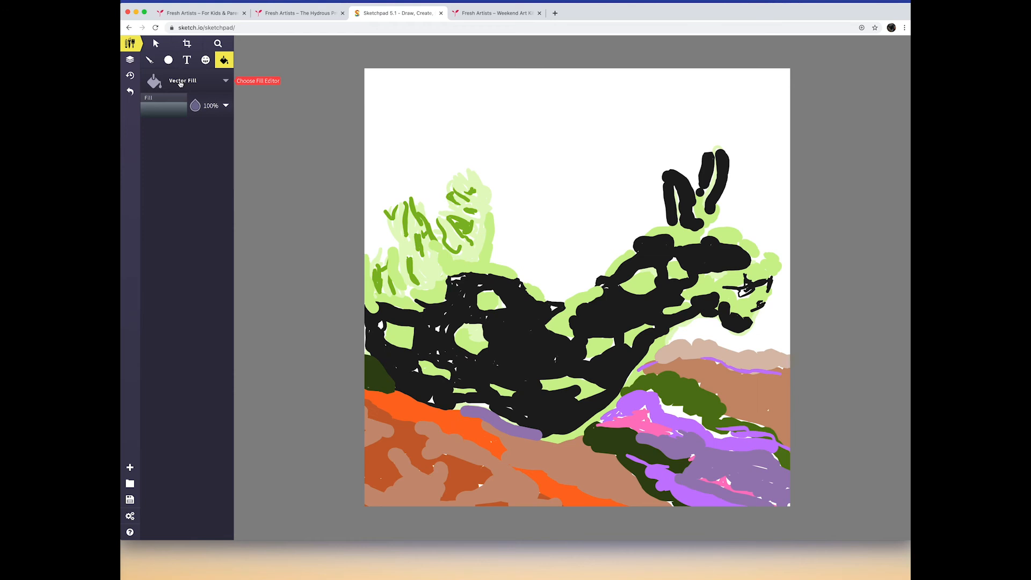
{"action": "left_click", "coordinate": [173, 110]}
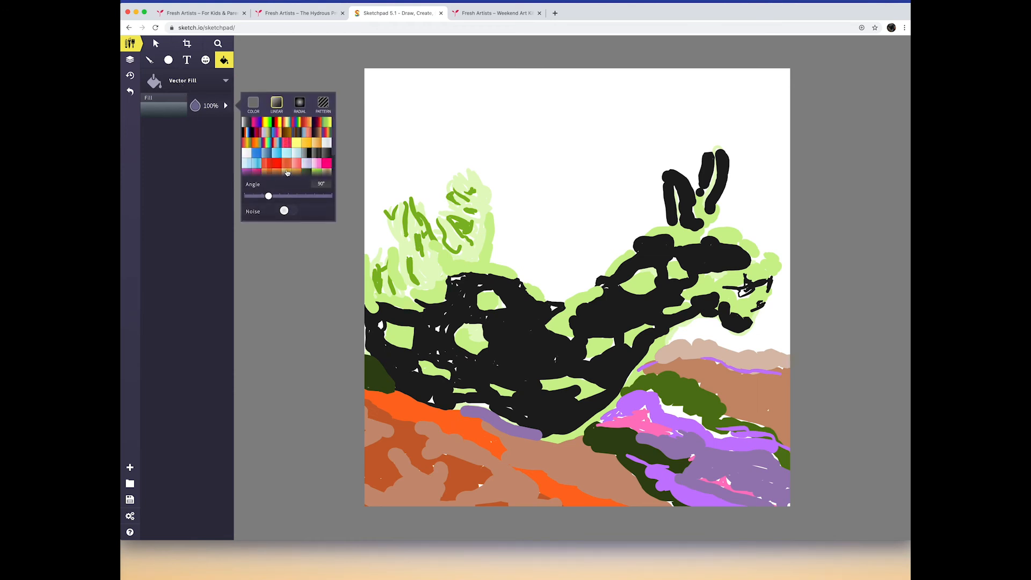
{"action": "left_click", "coordinate": [306, 173]}
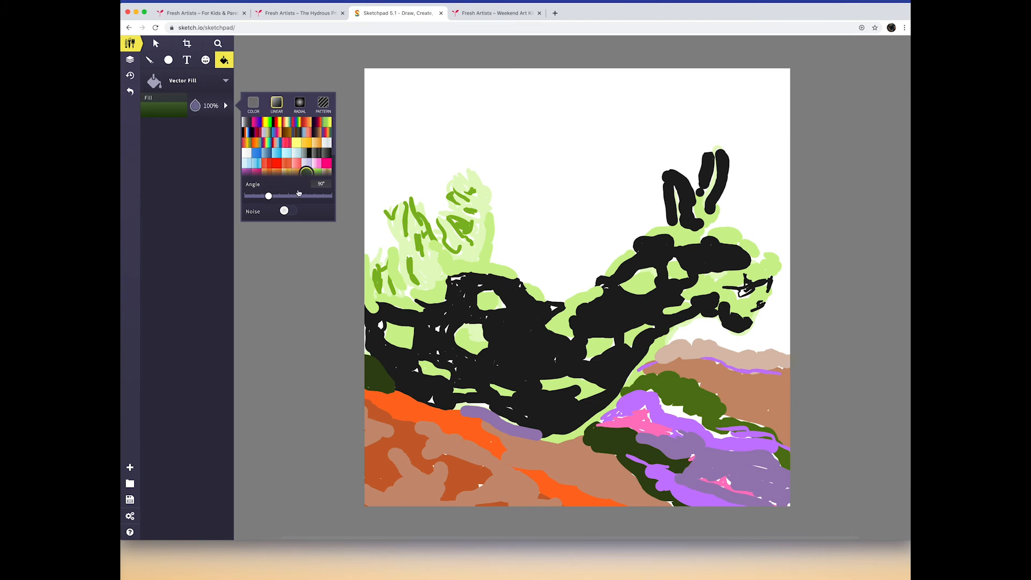
{"action": "left_click", "coordinate": [406, 108]}
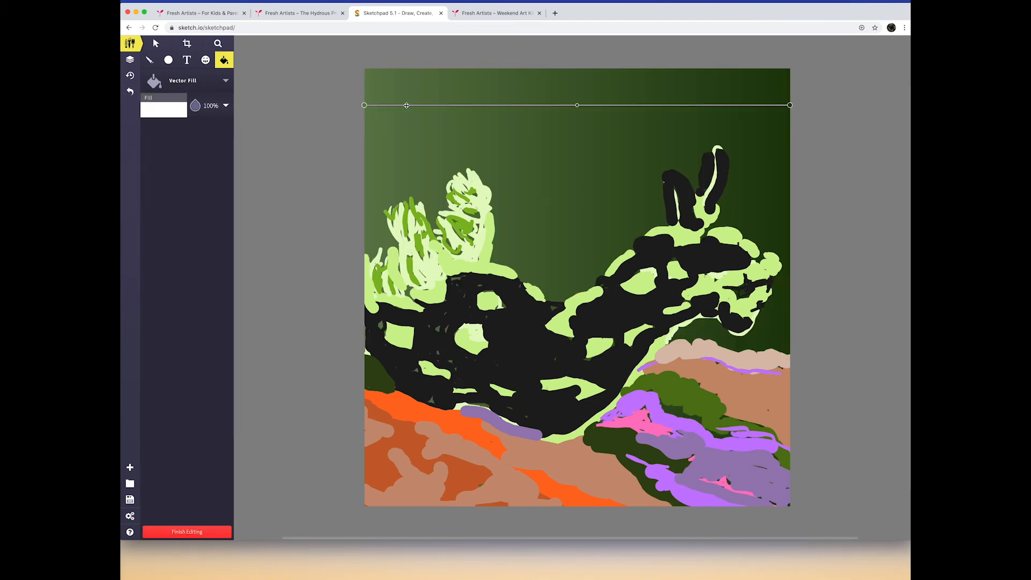
{"action": "left_click", "coordinate": [287, 128]}
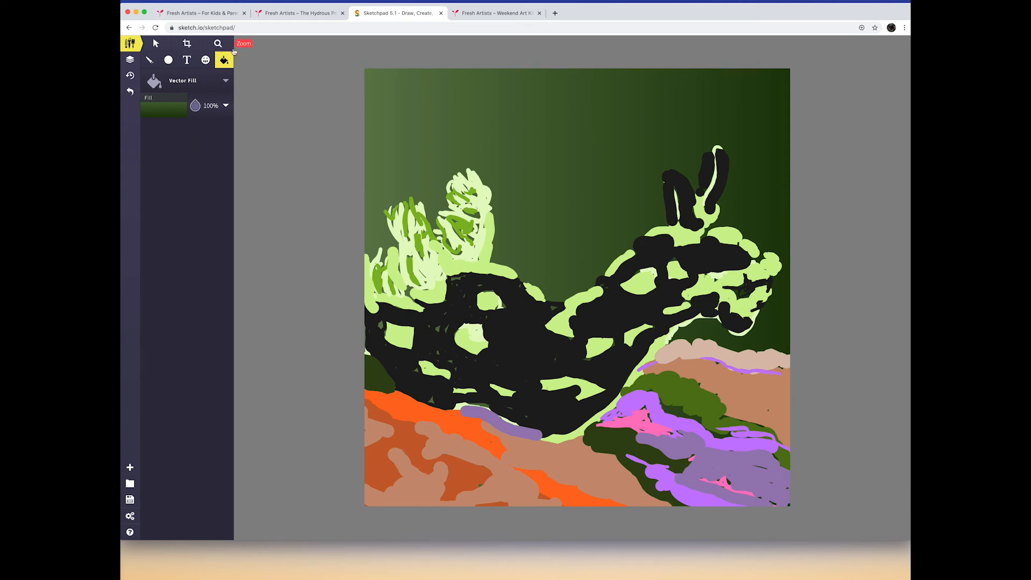
- Draw a Square shape with a slate-grey gradient fill large enough to cover the whole canvas
{"action": "left_click", "coordinate": [168, 61]}
{"action": "left_click", "coordinate": [224, 81]}
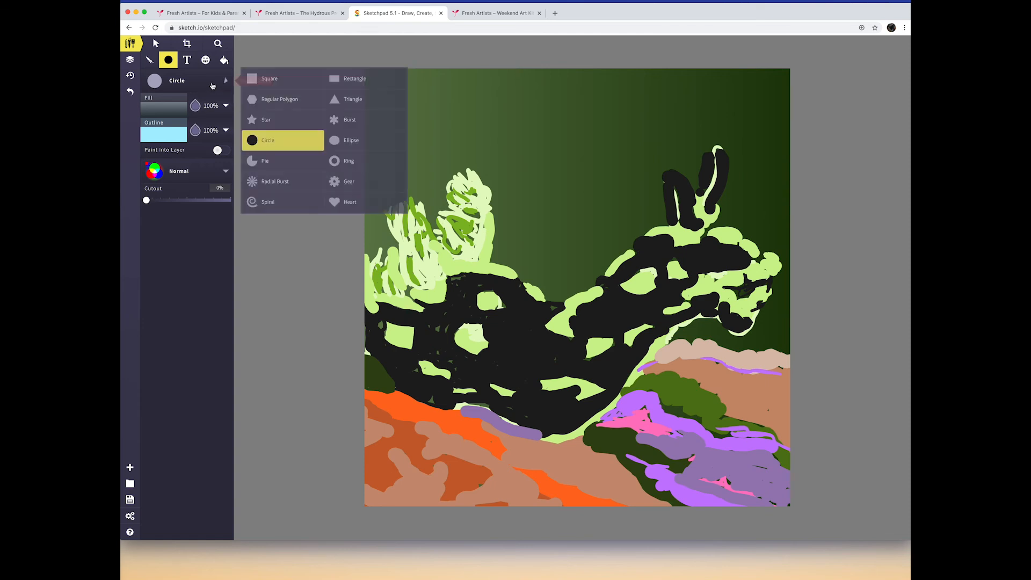
{"action": "left_click", "coordinate": [267, 81]}
{"action": "left_click_drag", "start_coordinate": [353, 68], "coordinate": [752, 537]}
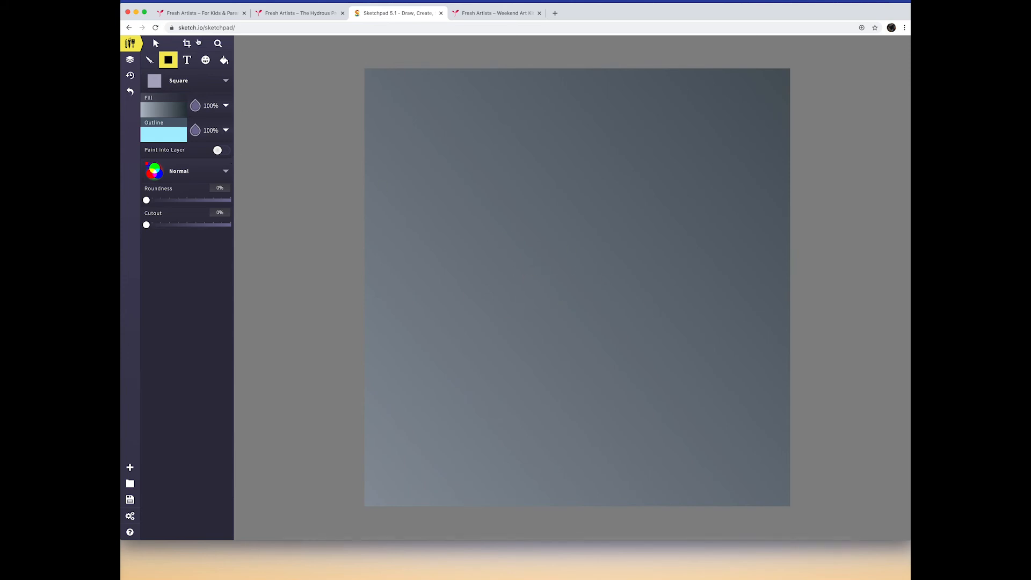
- Select the large square and send it to the back, behind the nudibranch and seabed strokes
{"action": "left_click", "coordinate": [156, 43]}
{"action": "left_click", "coordinate": [461, 111]}
{"action": "left_click", "coordinate": [266, 80]}
{"action": "left_click", "coordinate": [387, 101]}
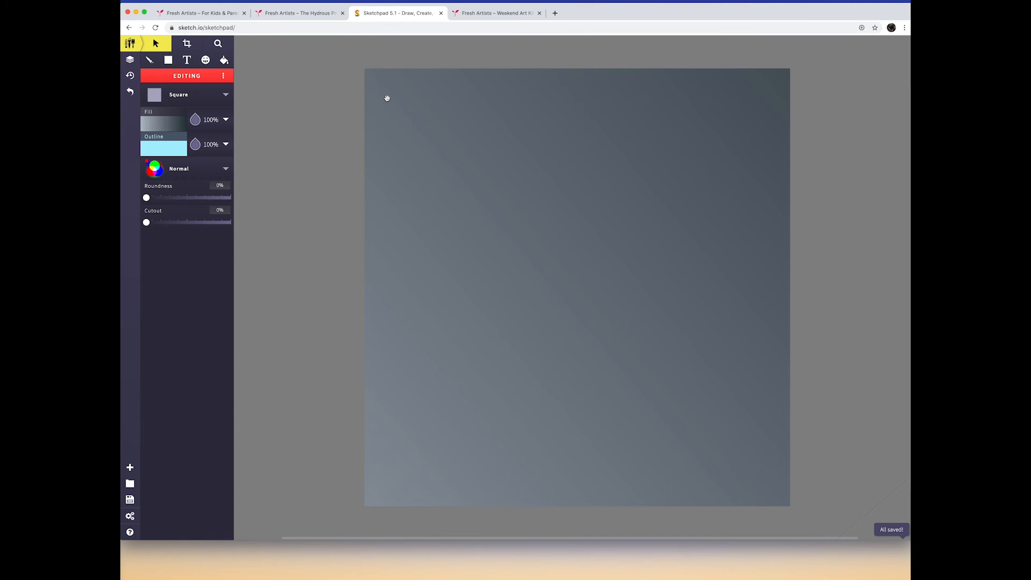
{"action": "left_click", "coordinate": [224, 76]}
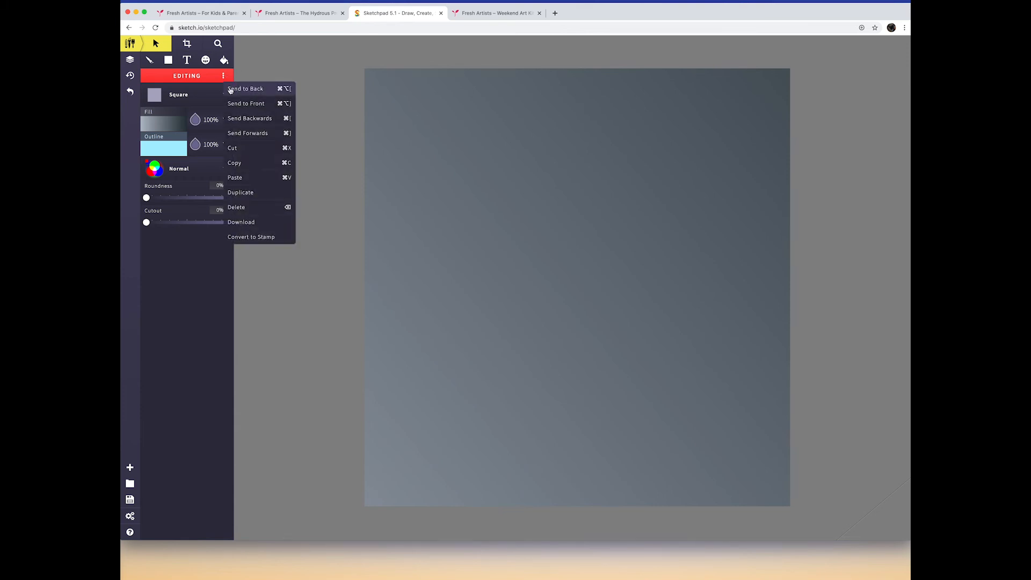
{"action": "left_click", "coordinate": [231, 89]}
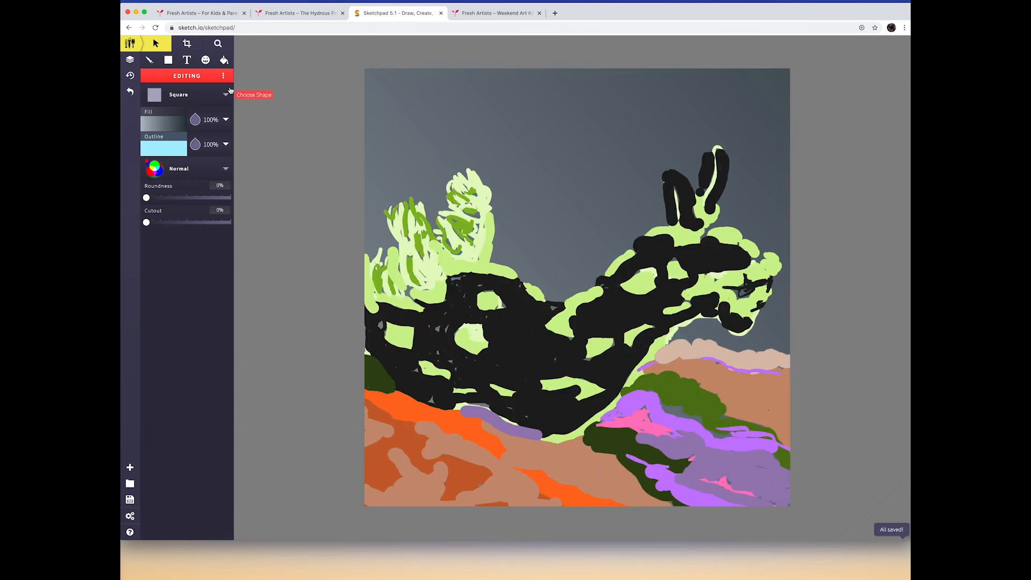
{"action": "left_click", "coordinate": [439, 118]}
{"action": "left_click", "coordinate": [438, 118]}
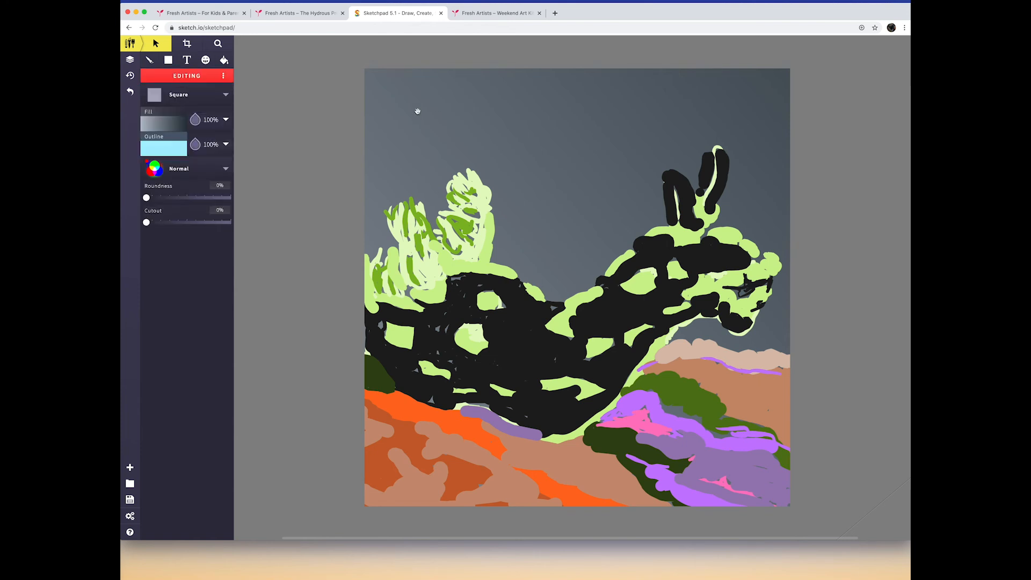
- Try brown and dark green linear gradients as the background square's fill, return to the slate-grey gradient, and deselect the square
{"action": "left_click", "coordinate": [177, 125]}
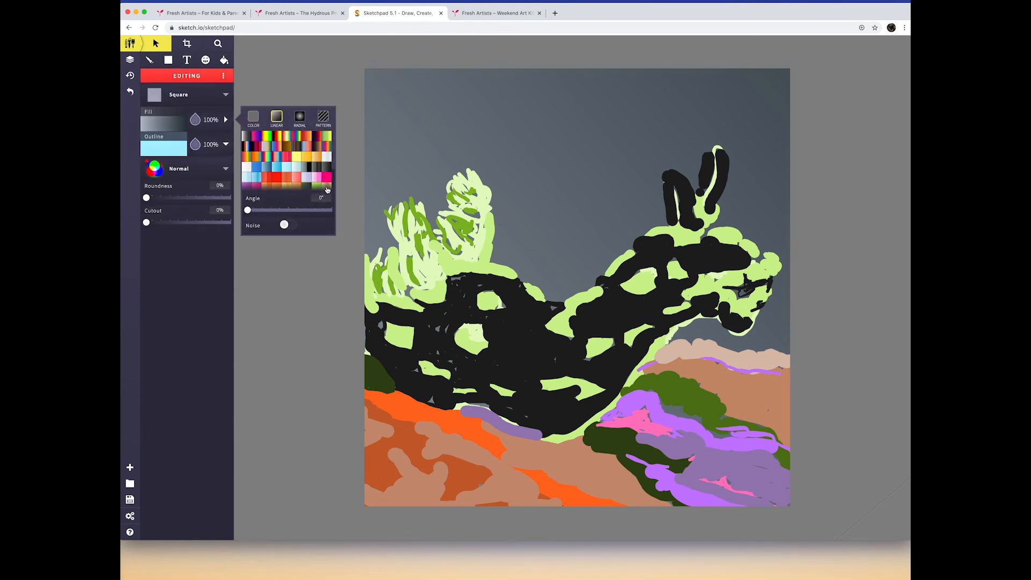
{"action": "left_click", "coordinate": [326, 186]}
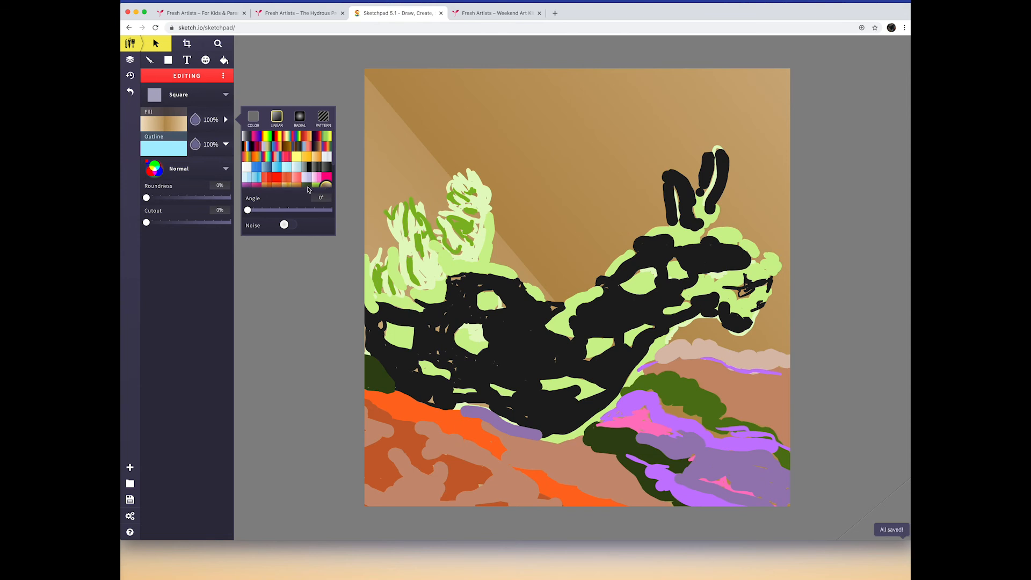
{"action": "left_click", "coordinate": [308, 188]}
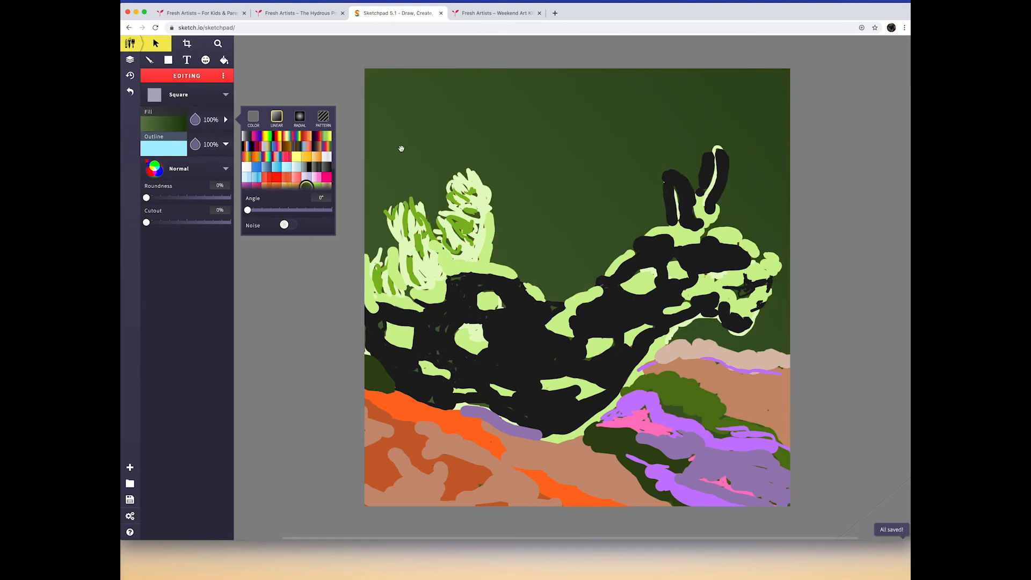
{"action": "scroll", "coordinate": [299, 183], "scroll_direction": "down", "scroll_amount": 3}
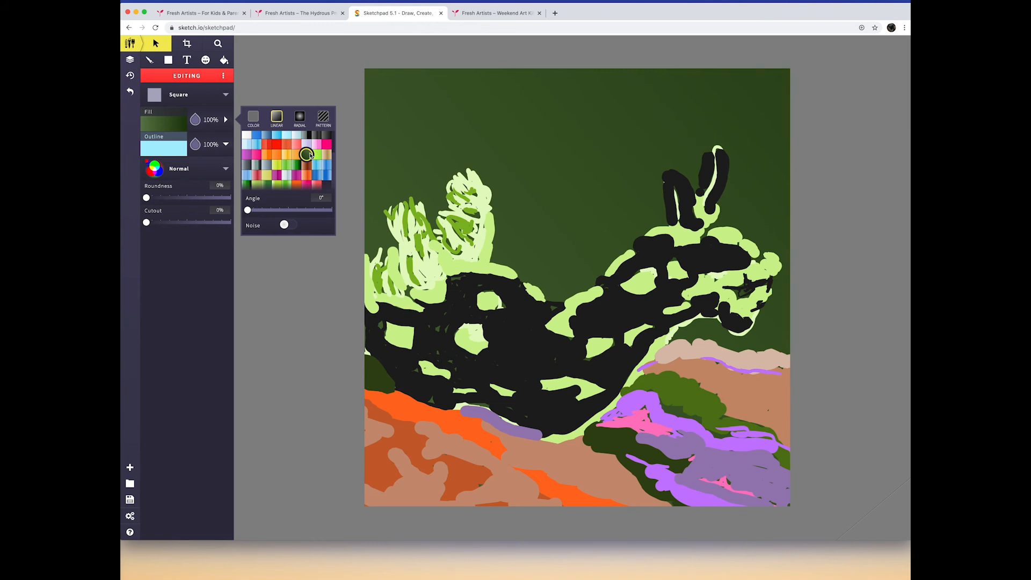
{"action": "left_click", "coordinate": [247, 165]}
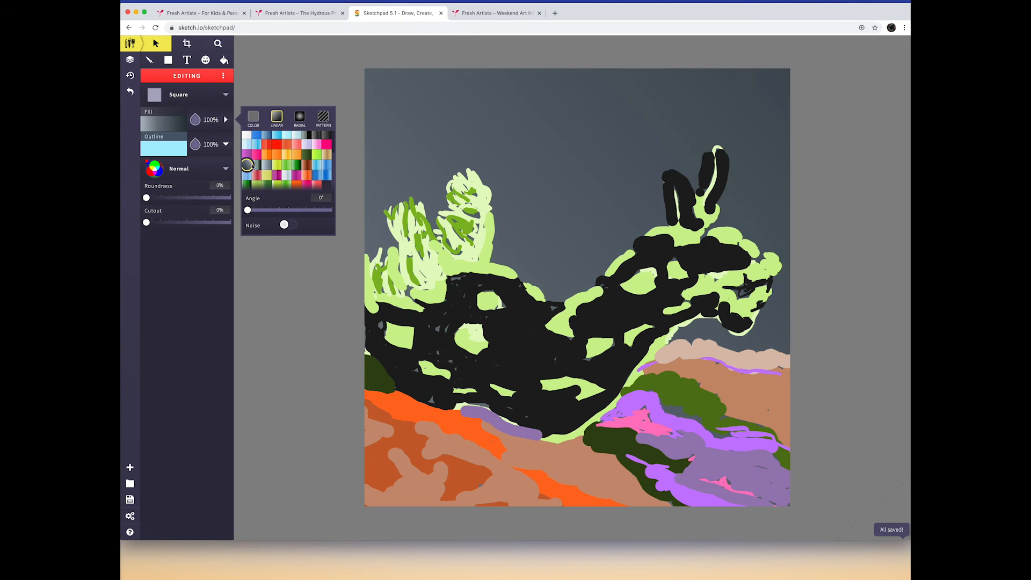
{"action": "left_click", "coordinate": [304, 76]}
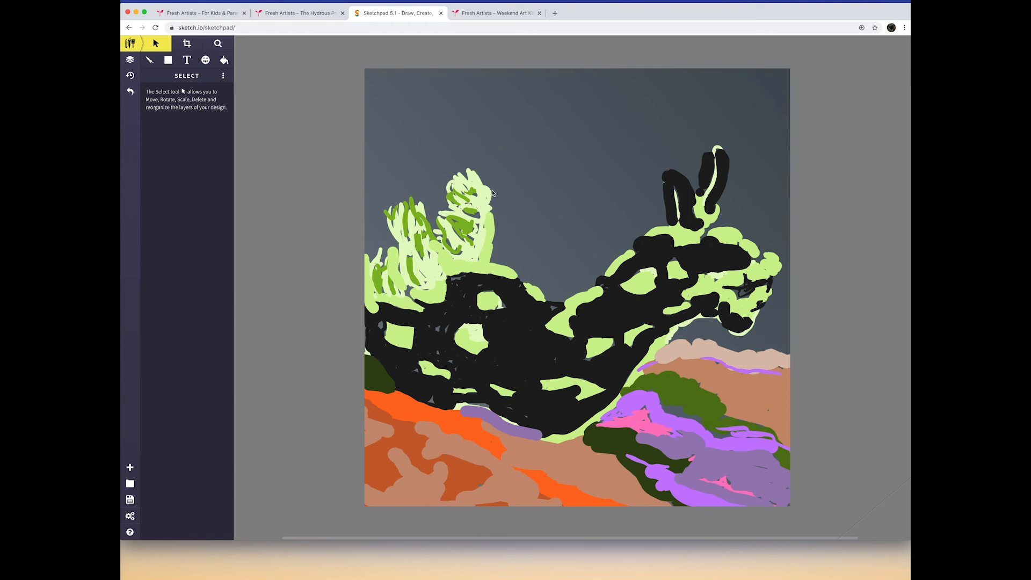
- With the Streamer brush in black 1f1f1f, add strokes on the head, and reduce the minimum brush size to 9.8 px
{"action": "left_click", "coordinate": [132, 43]}
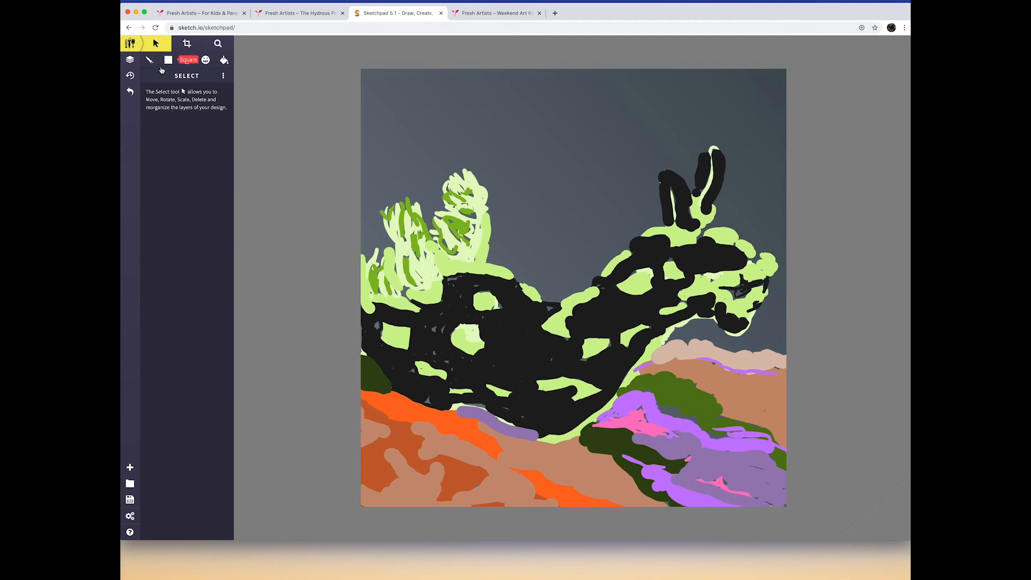
{"action": "left_click", "coordinate": [151, 62]}
{"action": "left_click", "coordinate": [174, 136]}
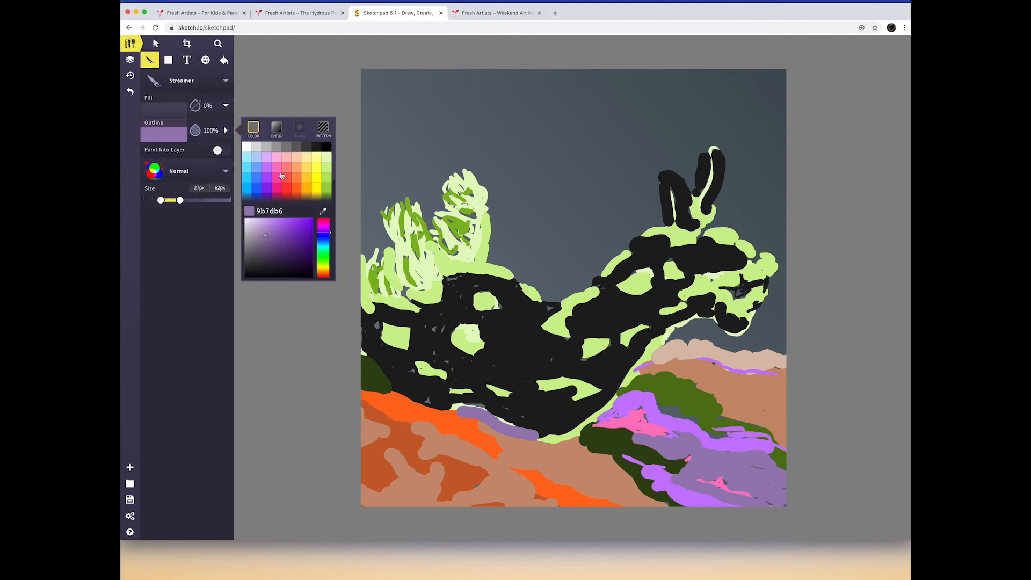
{"action": "left_click", "coordinate": [317, 146]}
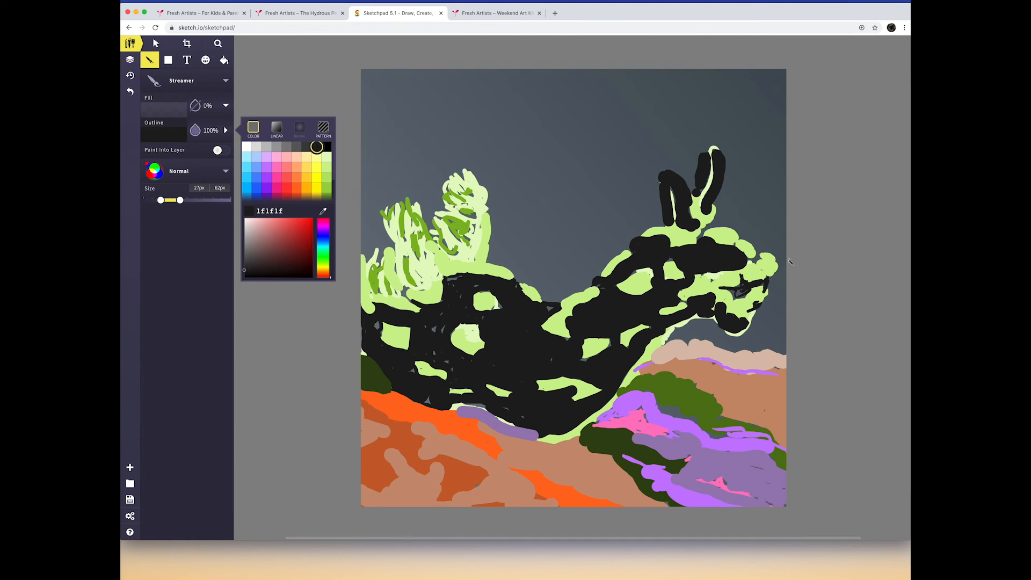
{"action": "left_click_drag", "start_coordinate": [758, 260], "coordinate": [748, 258]}
{"action": "mouse_move", "coordinate": [700, 233]}
{"action": "left_mouse_down"}
{"action": "mouse_move", "coordinate": [725, 231]}
{"action": "mouse_move", "coordinate": [690, 243]}
{"action": "left_mouse_up"}
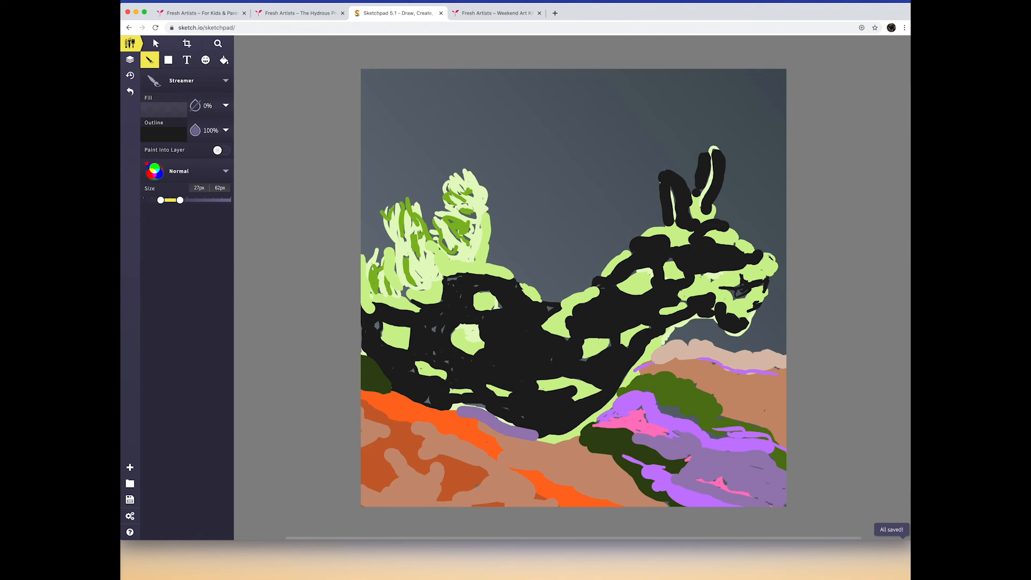
{"action": "left_click", "coordinate": [671, 258]}
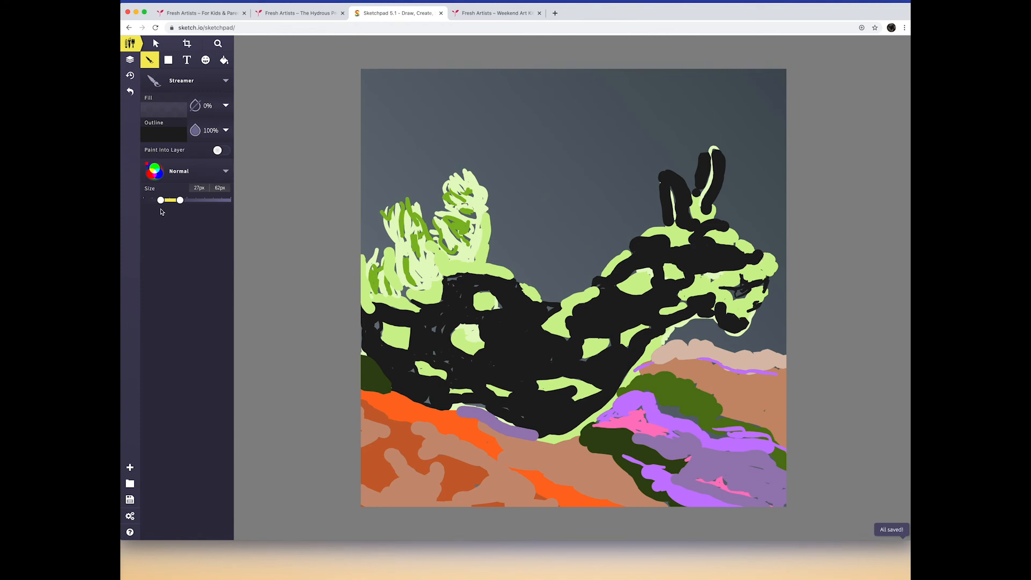
{"action": "left_click_drag", "start_coordinate": [160, 200], "coordinate": [152, 200]}
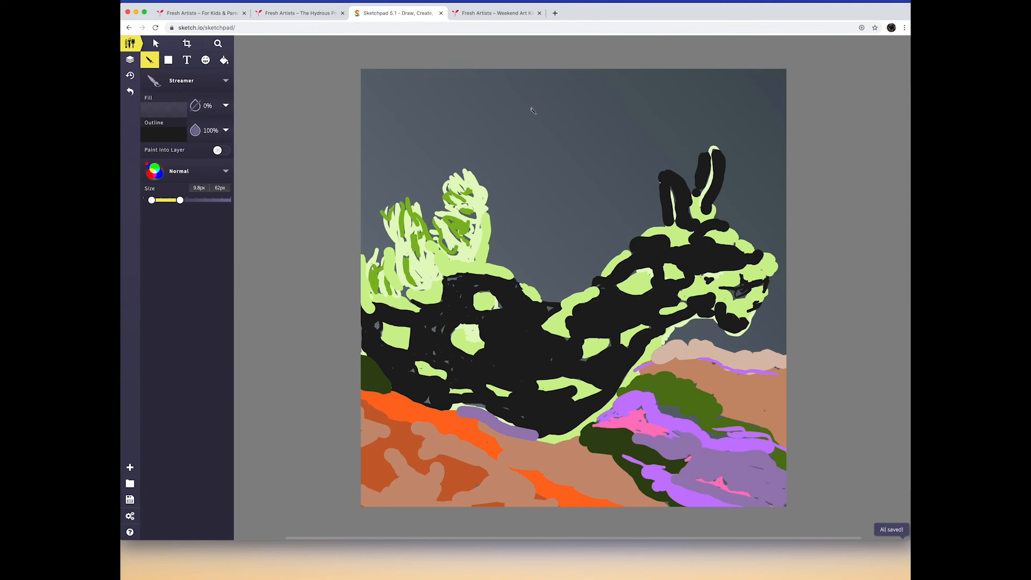
- Draw light-blue outlined circles with 0% fill opacity as bubbles of varied sizes above the nudibranch's back and antennae
{"action": "left_click", "coordinate": [170, 61]}
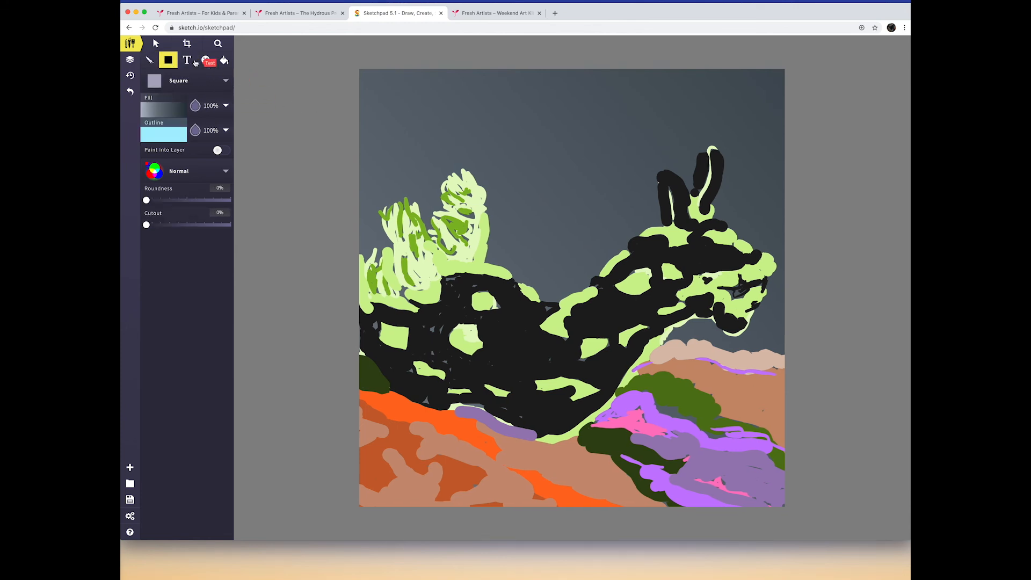
{"action": "left_click", "coordinate": [182, 82]}
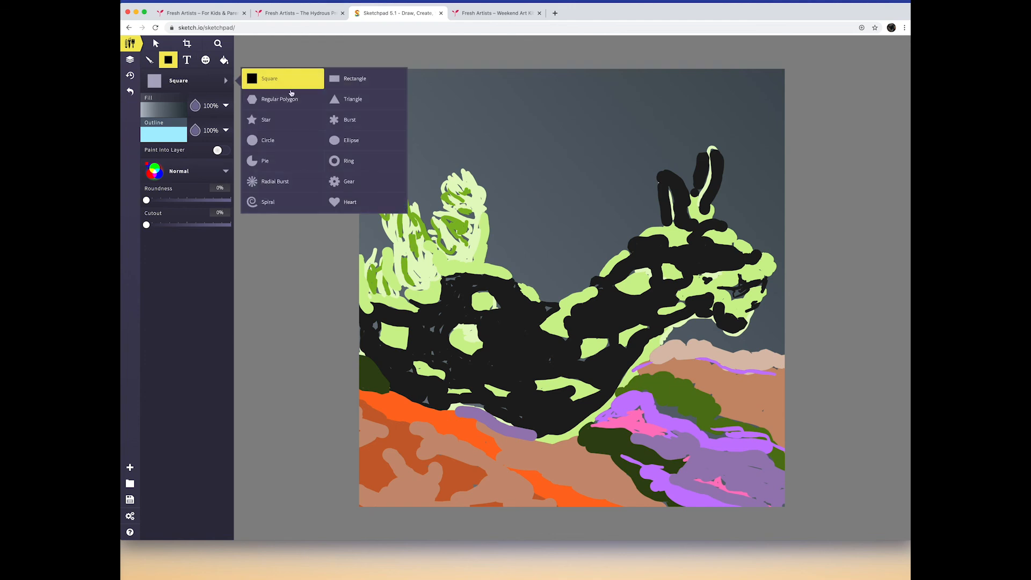
{"action": "left_click", "coordinate": [258, 140]}
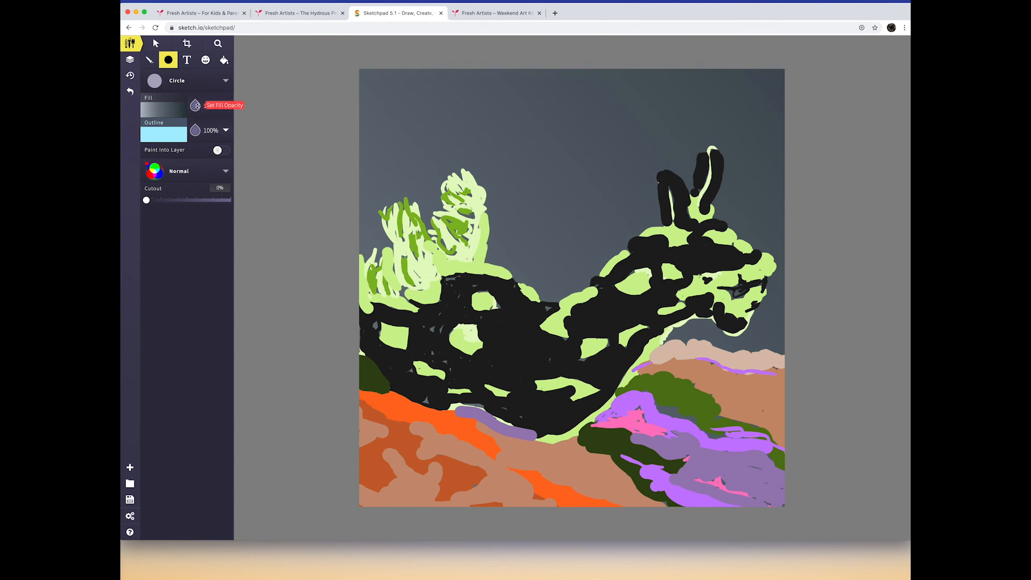
{"action": "left_click", "coordinate": [196, 106]}
{"action": "left_click_drag", "start_coordinate": [518, 148], "coordinate": [534, 166]}
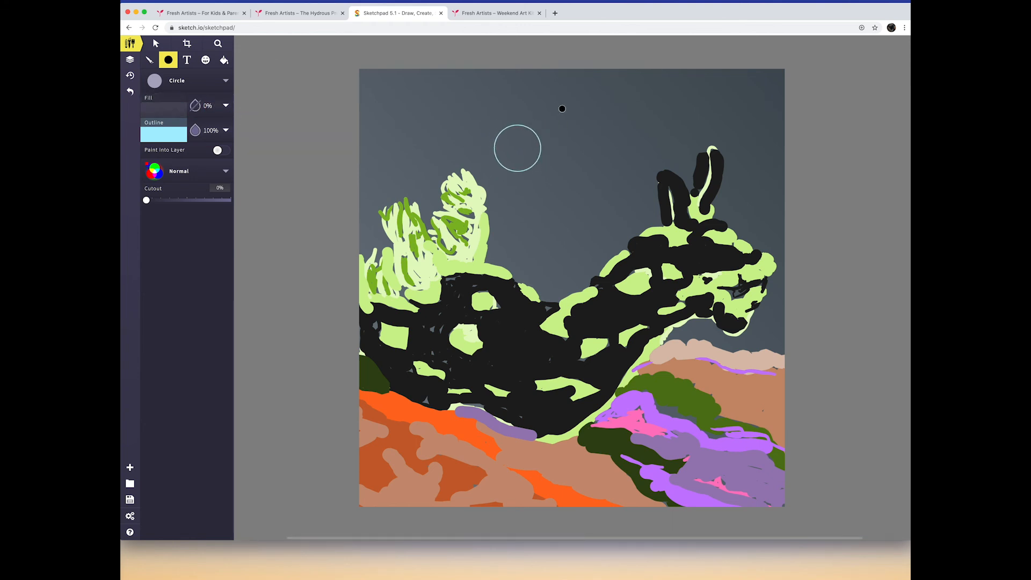
{"action": "left_click_drag", "start_coordinate": [541, 80], "coordinate": [555, 110]}
{"action": "left_click_drag", "start_coordinate": [592, 156], "coordinate": [601, 180]}
{"action": "left_click_drag", "start_coordinate": [647, 88], "coordinate": [648, 106]}
{"action": "left_click_drag", "start_coordinate": [638, 169], "coordinate": [643, 189]}
{"action": "left_click_drag", "start_coordinate": [663, 143], "coordinate": [734, 159]}
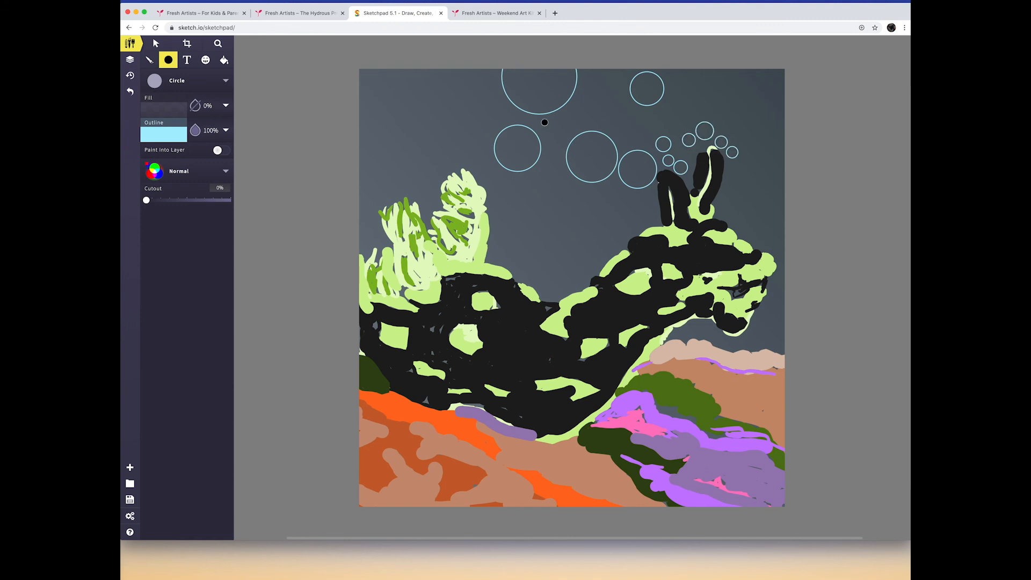
- Add smaller outlined circles inside or on the edges of the existing bubbles
{"action": "left_click_drag", "start_coordinate": [531, 95], "coordinate": [540, 107]}
{"action": "left_click_drag", "start_coordinate": [505, 160], "coordinate": [511, 165]}
{"action": "left_click_drag", "start_coordinate": [587, 132], "coordinate": [668, 147]}
{"action": "left_click_drag", "start_coordinate": [732, 153], "coordinate": [730, 158]}
- Save the finished nudibranch painting as a JPEG file
{"action": "left_click_drag", "start_coordinate": [578, 19], "coordinate": [588, 11]}
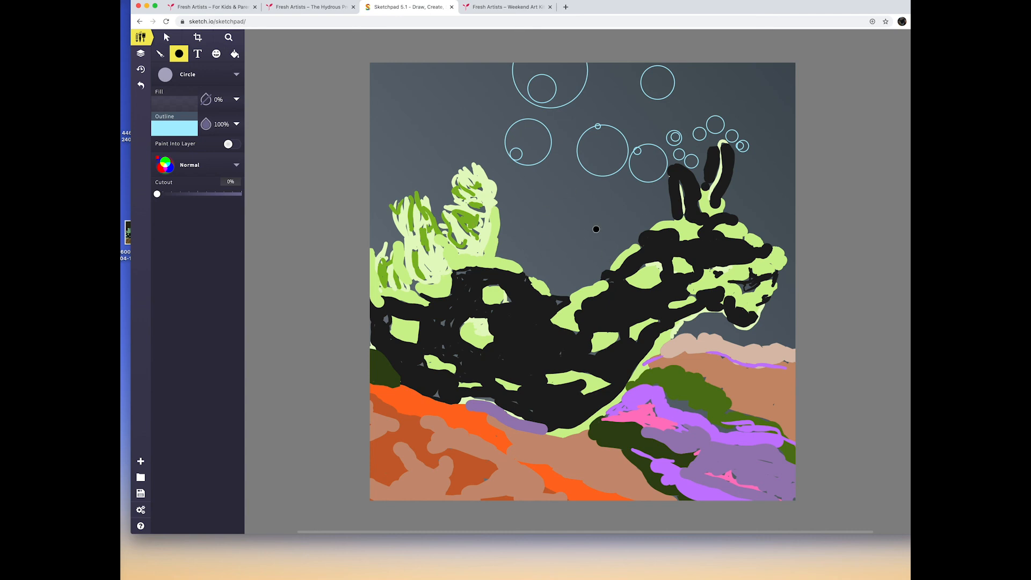
{"action": "scroll", "coordinate": [596, 229], "scroll_direction": "down", "scroll_amount": 2}
{"action": "scroll", "coordinate": [596, 229], "scroll_direction": "left", "scroll_amount": 2}
{"action": "scroll", "coordinate": [605, 249], "scroll_direction": "up", "scroll_amount": 2}
{"action": "scroll", "coordinate": [605, 249], "scroll_direction": "right", "scroll_amount": 2}
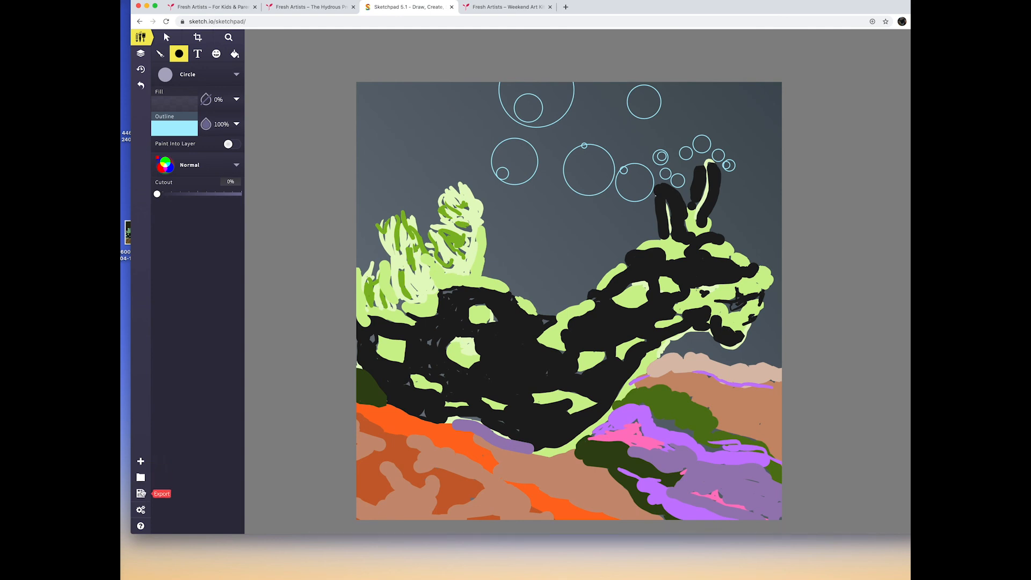
{"action": "left_click", "coordinate": [142, 493]}
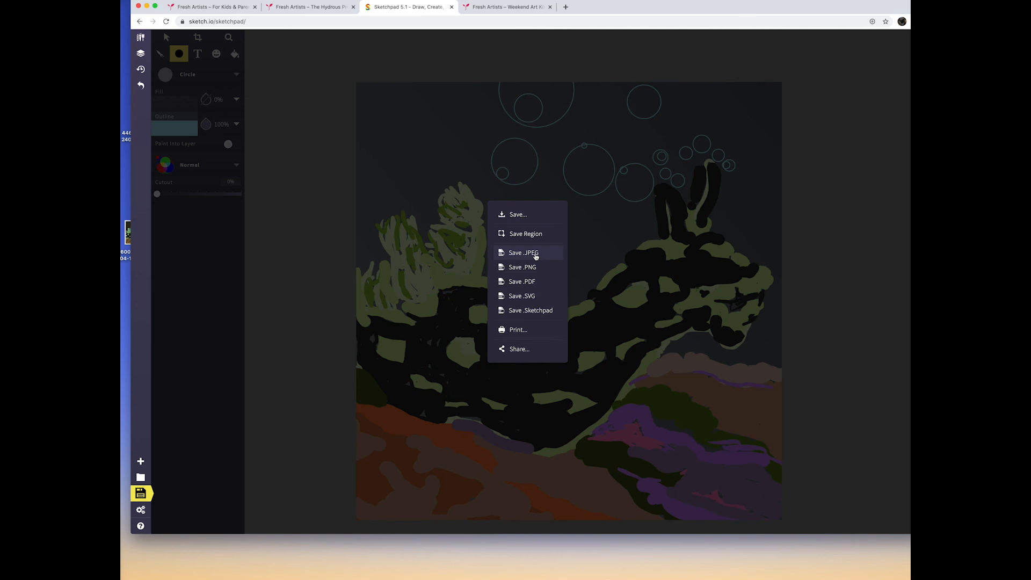
{"action": "left_click", "coordinate": [537, 256]}
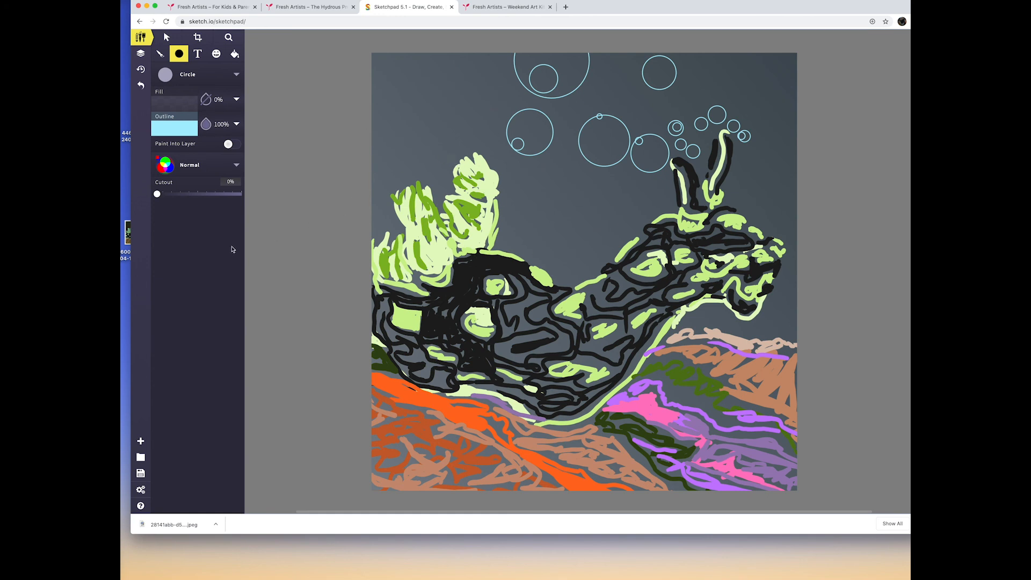
- Set the Circle tool's cutout to 8% and undo the last two small circles drawn near the antennae
{"action": "left_click_drag", "start_coordinate": [157, 194], "coordinate": [164, 194]}
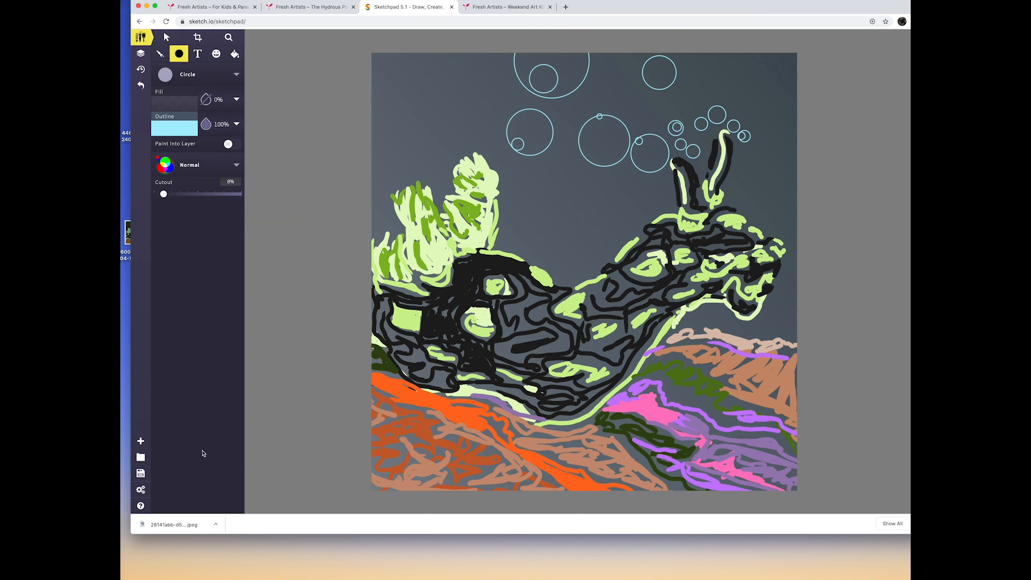
{"action": "key", "text": "ctrl+z"}
{"action": "key", "text": "ctrl+z"}
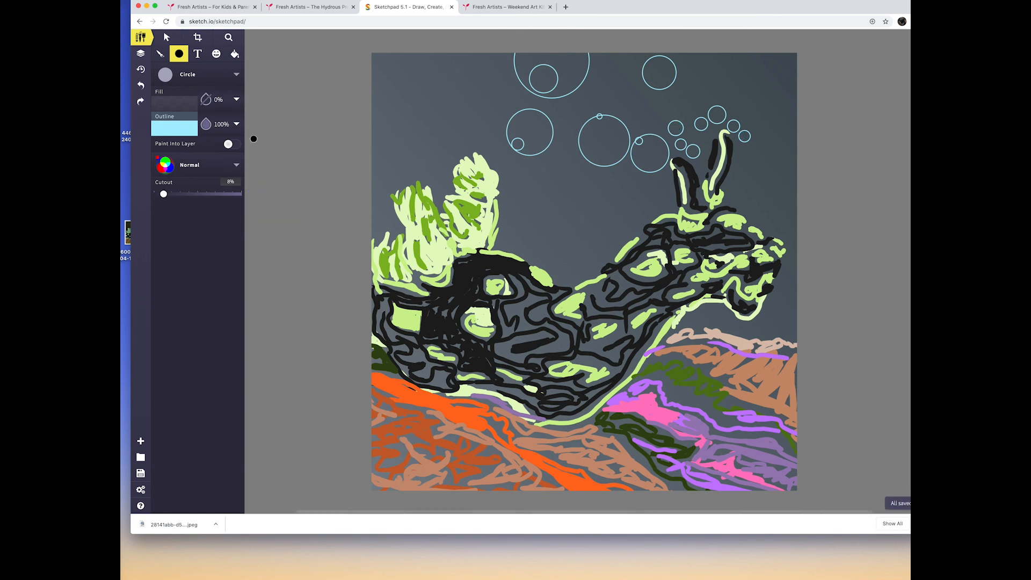
- Set the Circle tool's fill opacity to 100% and its cutout to 0%
{"action": "left_click", "coordinate": [181, 104]}
{"action": "left_click", "coordinate": [210, 99]}
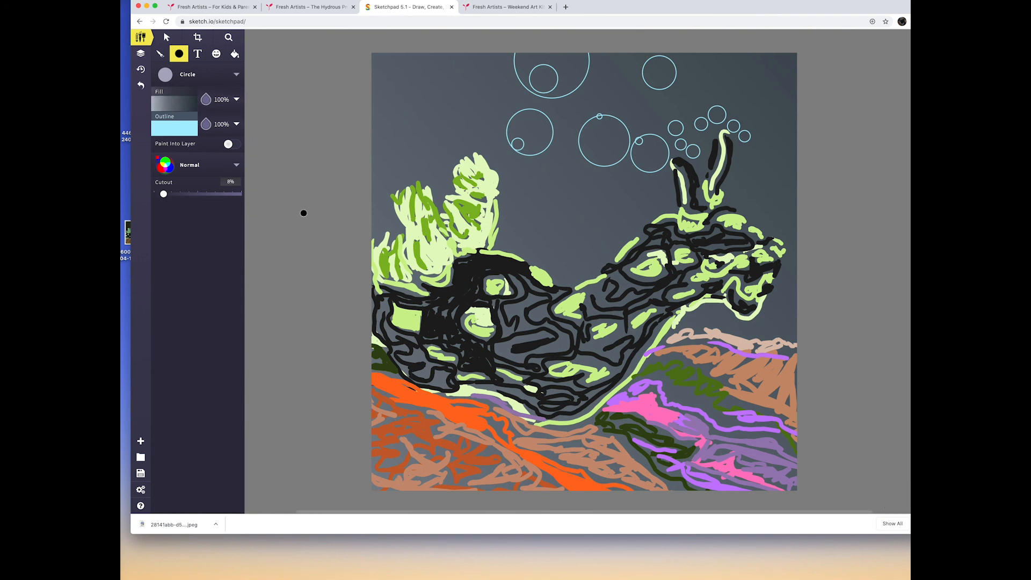
{"action": "left_click_drag", "start_coordinate": [163, 192], "coordinate": [157, 194]}
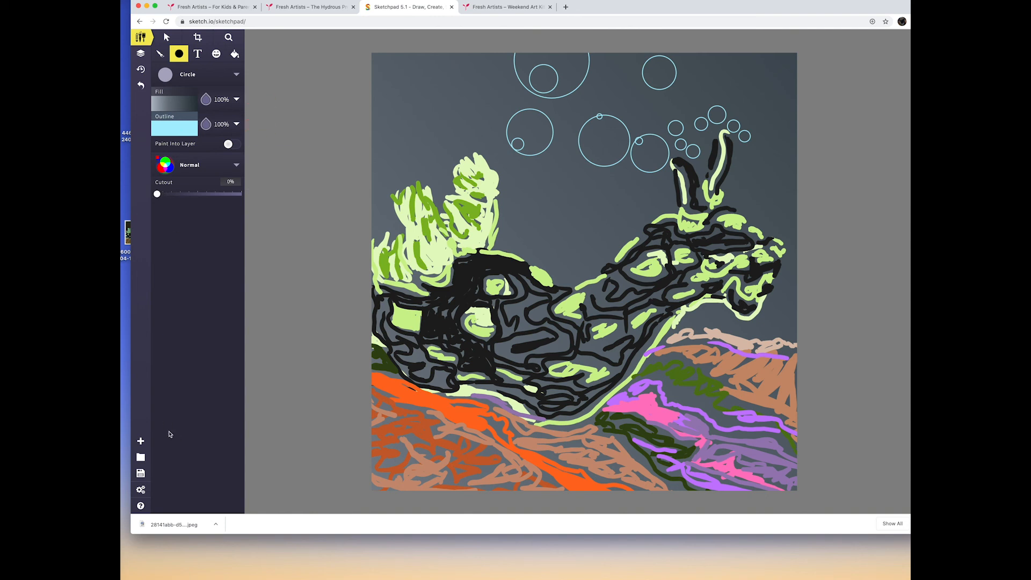
- Save the painting as a JPEG again, open the new download, and move its preview window fully into view
{"action": "left_click", "coordinate": [142, 475]}
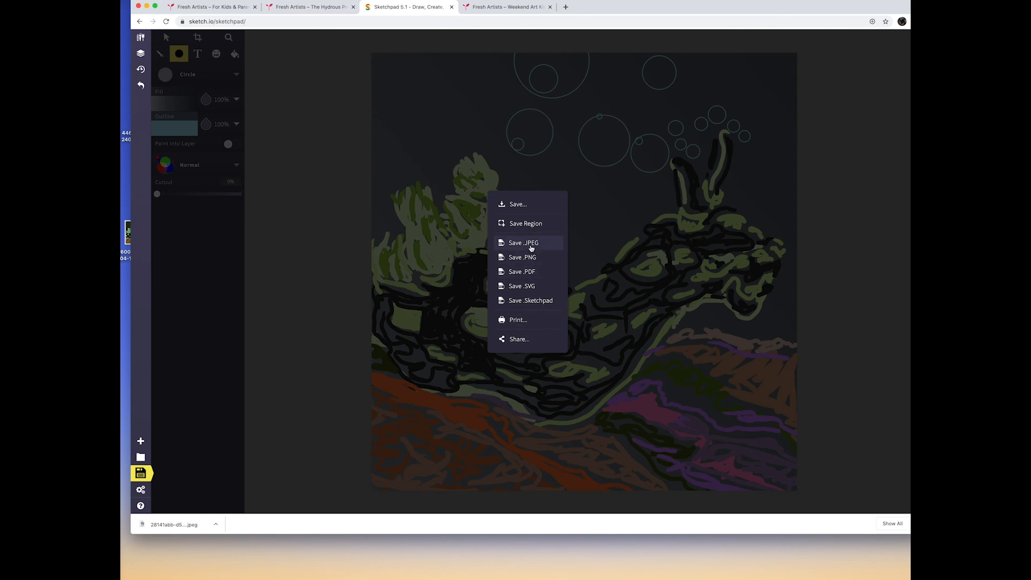
{"action": "left_click", "coordinate": [532, 247]}
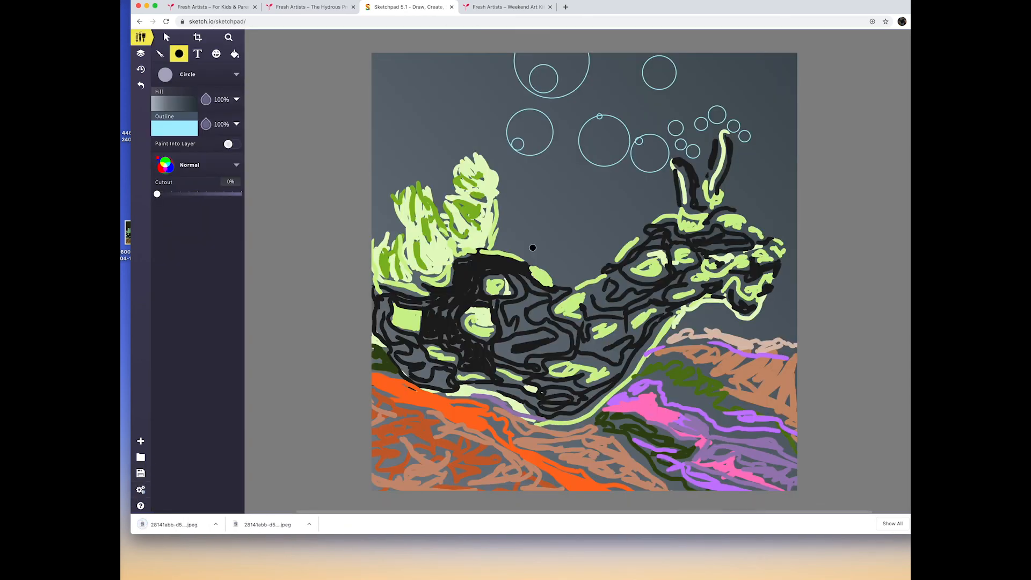
{"action": "scroll", "coordinate": [532, 247], "scroll_direction": "left", "scroll_amount": 3}
{"action": "left_click", "coordinate": [273, 525]}
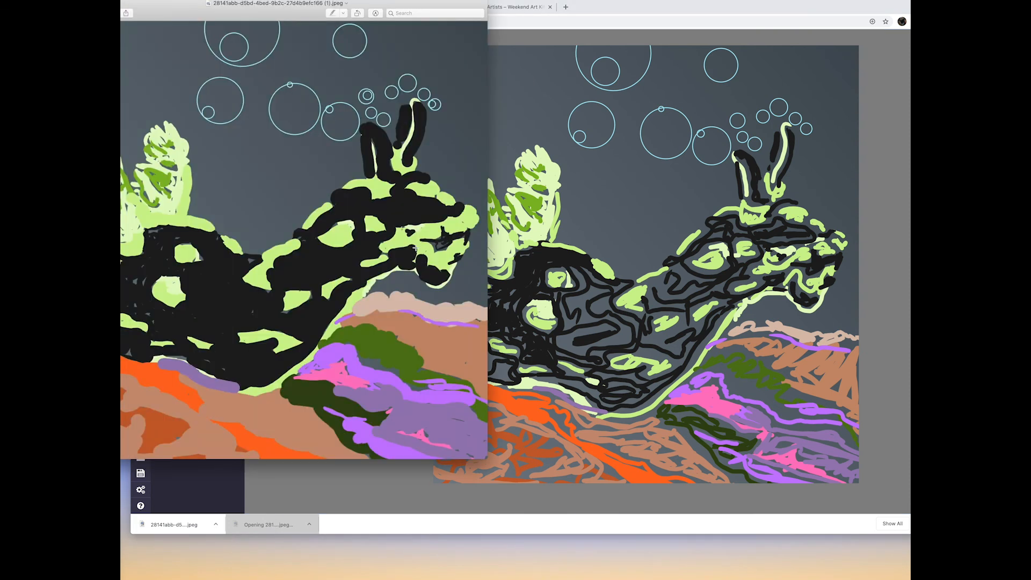
{"action": "left_click_drag", "start_coordinate": [205, 7], "coordinate": [486, 100]}
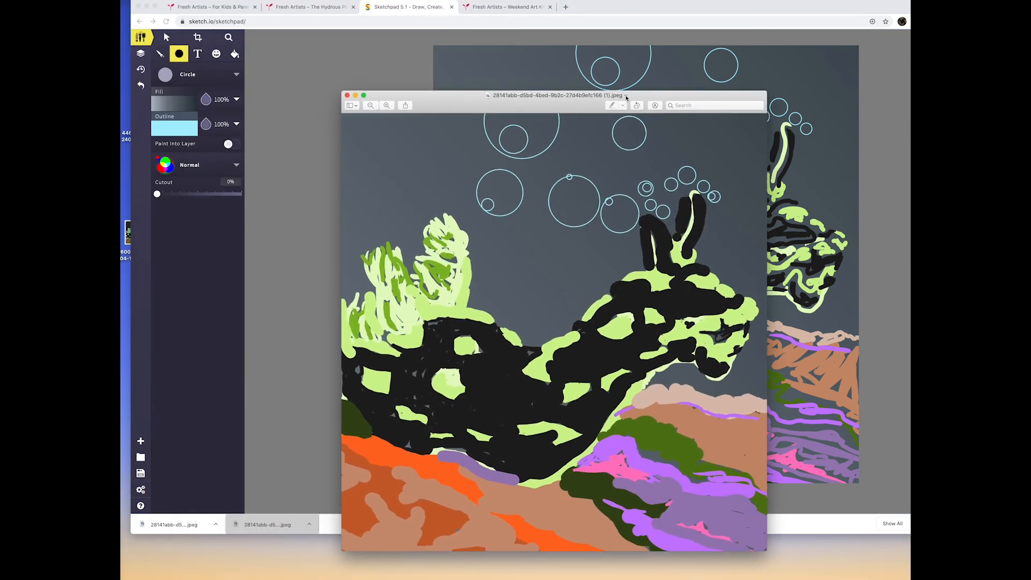
- Rename the downloaded nudibranch painting in its preview window with the artist's title and surname, keeping the .jpeg extension
{"action": "left_click", "coordinate": [627, 96]}
{"action": "left_click", "coordinate": [626, 97]}
{"action": "left_click", "coordinate": [626, 97]}
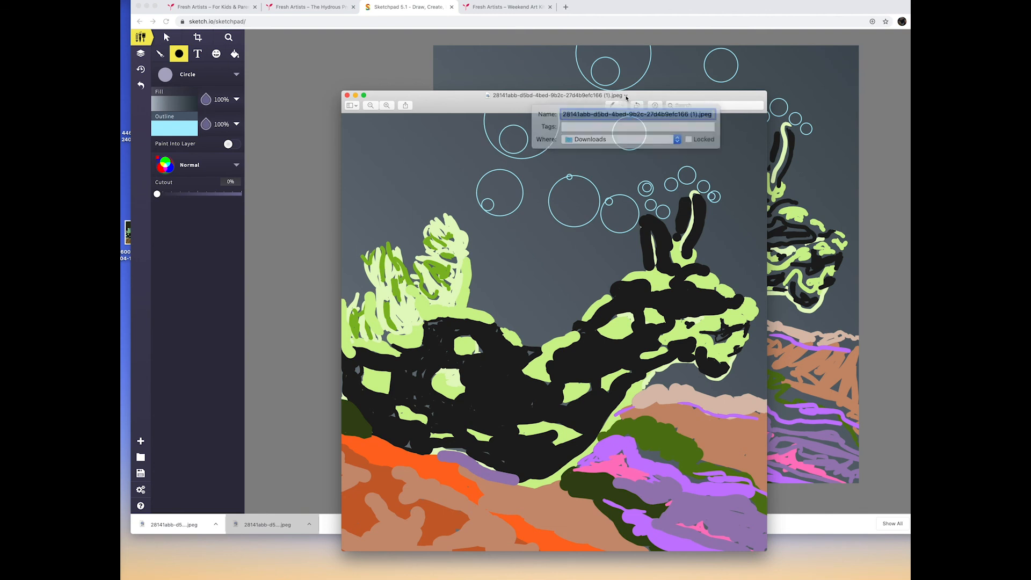
{"action": "left_click", "coordinate": [618, 112]}
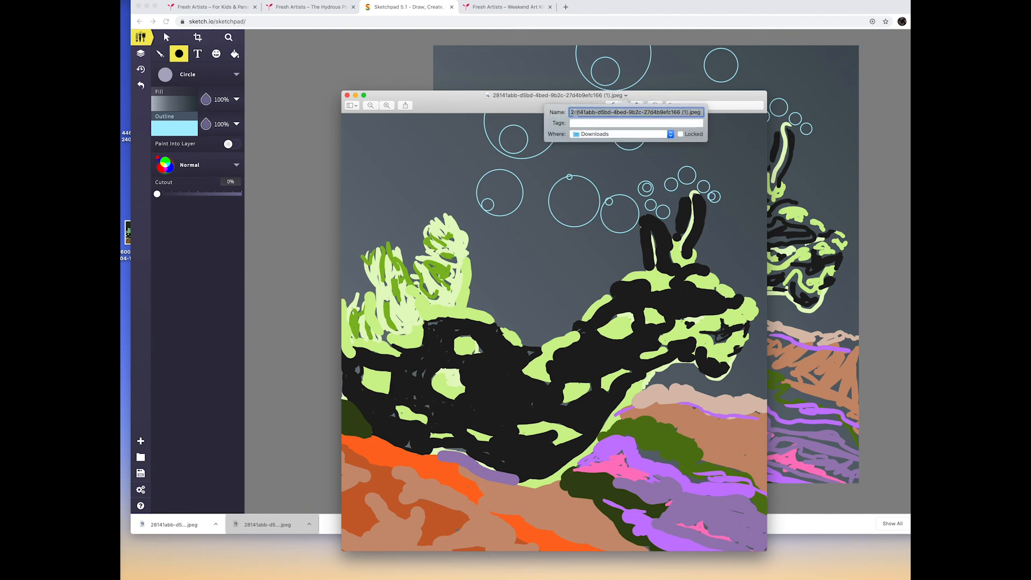
{"action": "left_click_drag", "start_coordinate": [572, 112], "coordinate": [729, 117]}
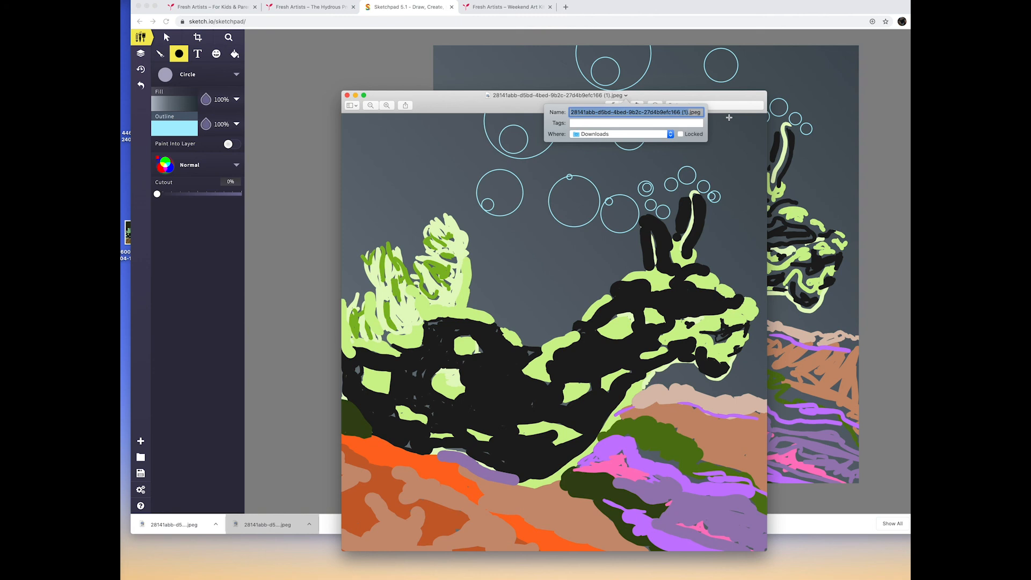
{"action": "type", "text": "Ms"}
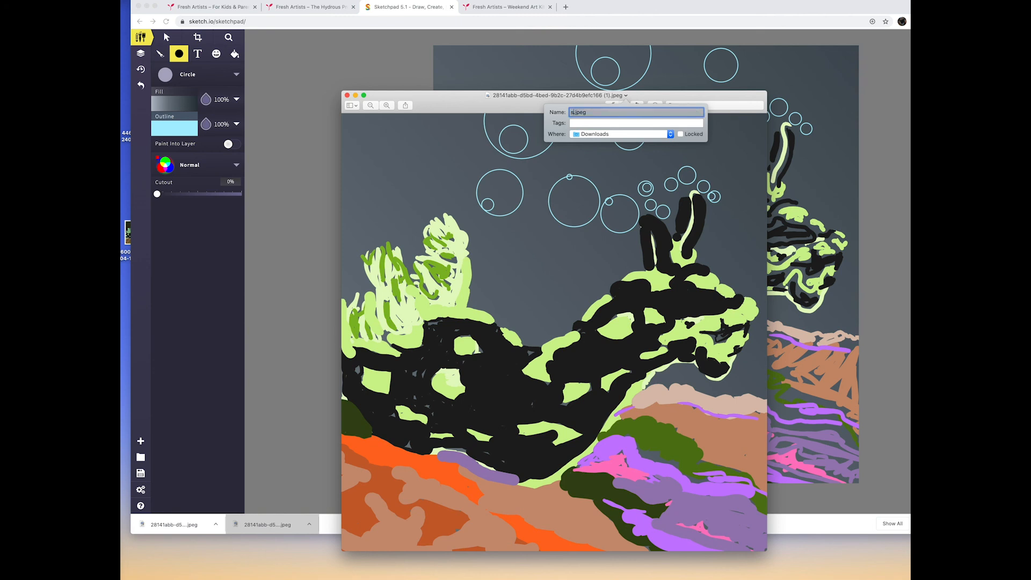
{"action": "type", "text": ". Trauytz"}
{"action": "key", "text": "BackSpace"}
{"action": "key", "text": "BackSpace"}
{"action": "key", "text": "BackSpace"}
{"action": "key", "text": "BackSpace"}
{"action": "type", "text": "utz"}
- Move the renamed JPEG from Downloads to the iCloud Desktop folder and close its preview window
{"action": "left_click", "coordinate": [670, 135]}
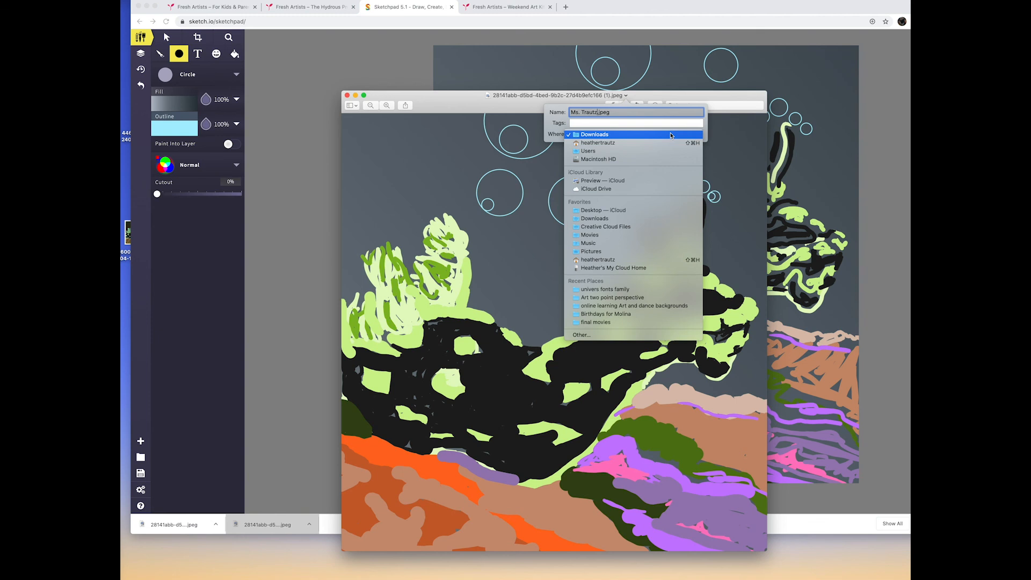
{"action": "left_click", "coordinate": [624, 211]}
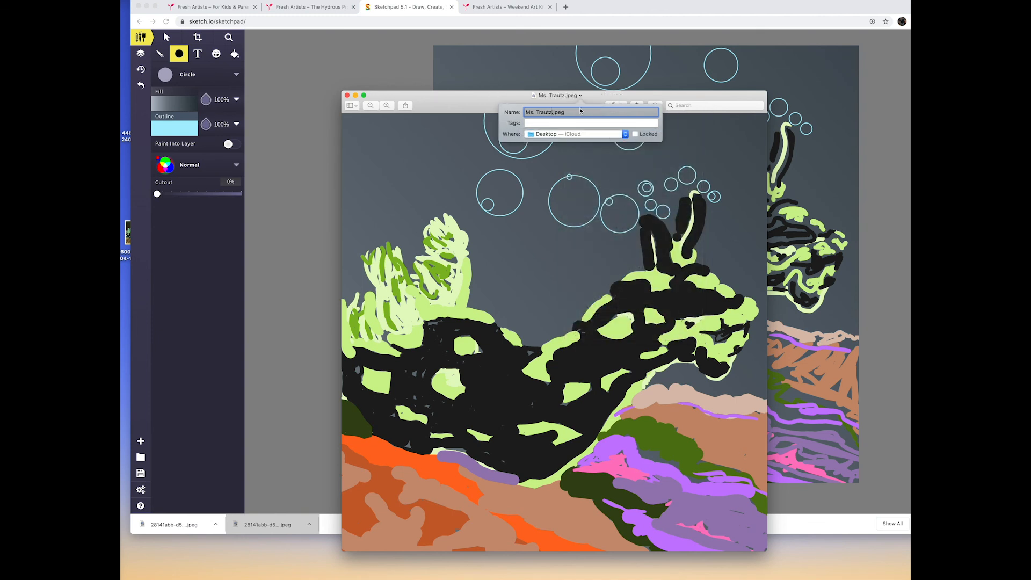
{"action": "left_click", "coordinate": [687, 131]}
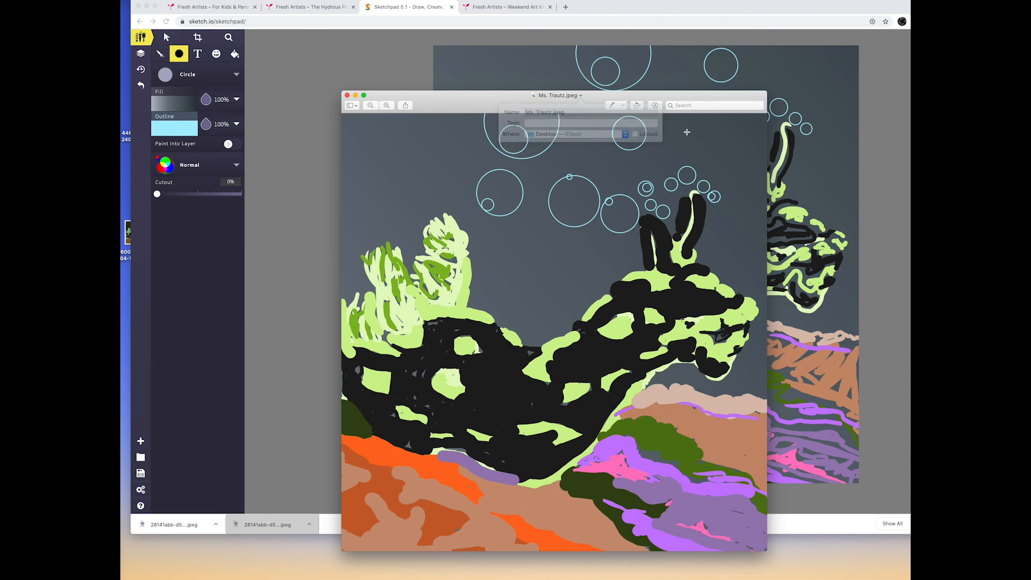
{"action": "mouse_move", "coordinate": [512, 107]}
{"action": "left_mouse_down"}
{"action": "mouse_move", "coordinate": [501, 96]}
{"action": "mouse_move", "coordinate": [509, 88]}
{"action": "left_mouse_up"}
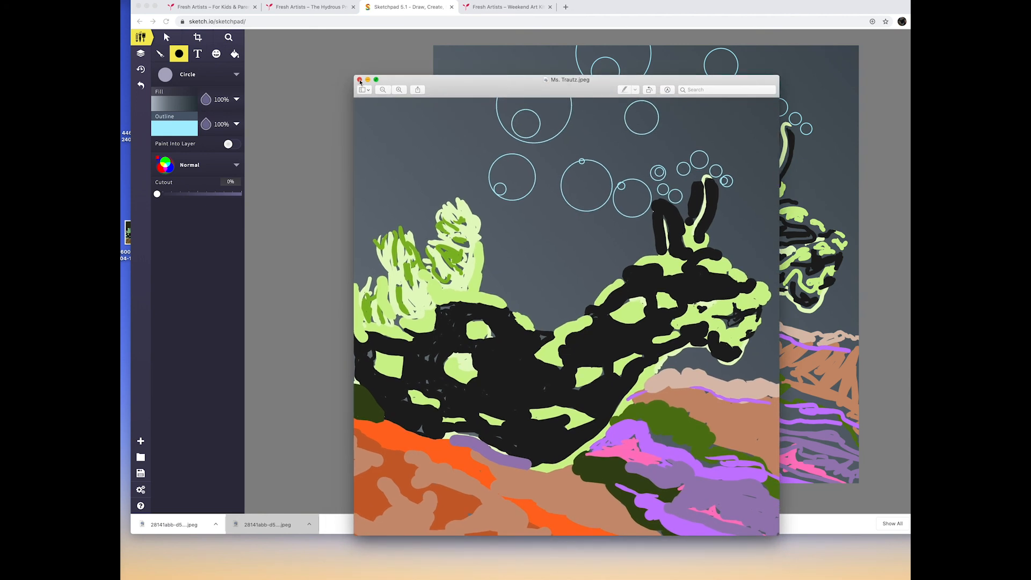
{"action": "left_click", "coordinate": [359, 79]}
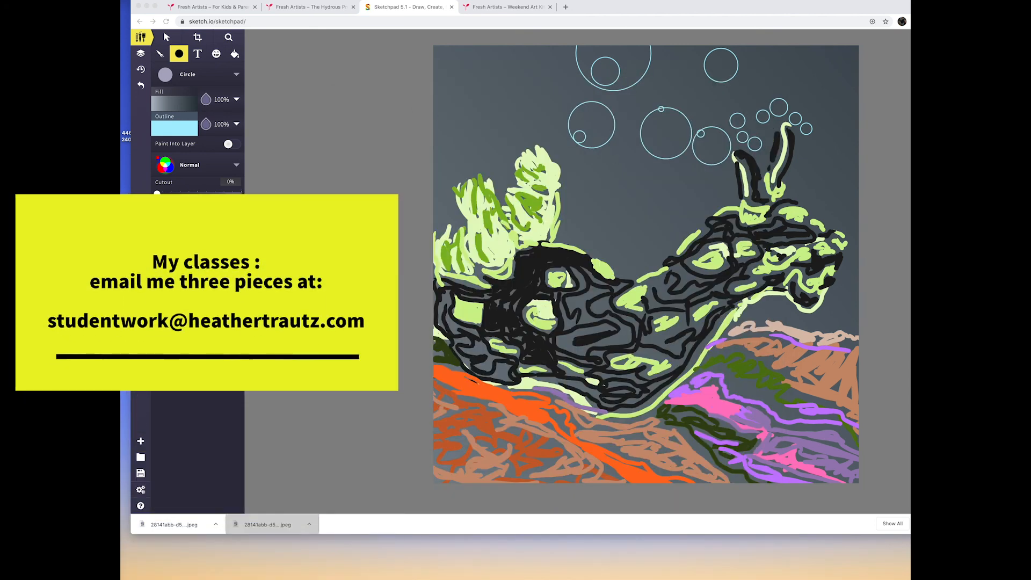
- Return to the Fresh Artists Hydrous Project page, open the Coral Gallery, and look through its coral photos
{"action": "mouse_move", "coordinate": [930, 470]}
{"action": "left_mouse_down"}
{"action": "mouse_move", "coordinate": [863, 437]}
{"action": "mouse_move", "coordinate": [883, 452]}
{"action": "left_mouse_up"}
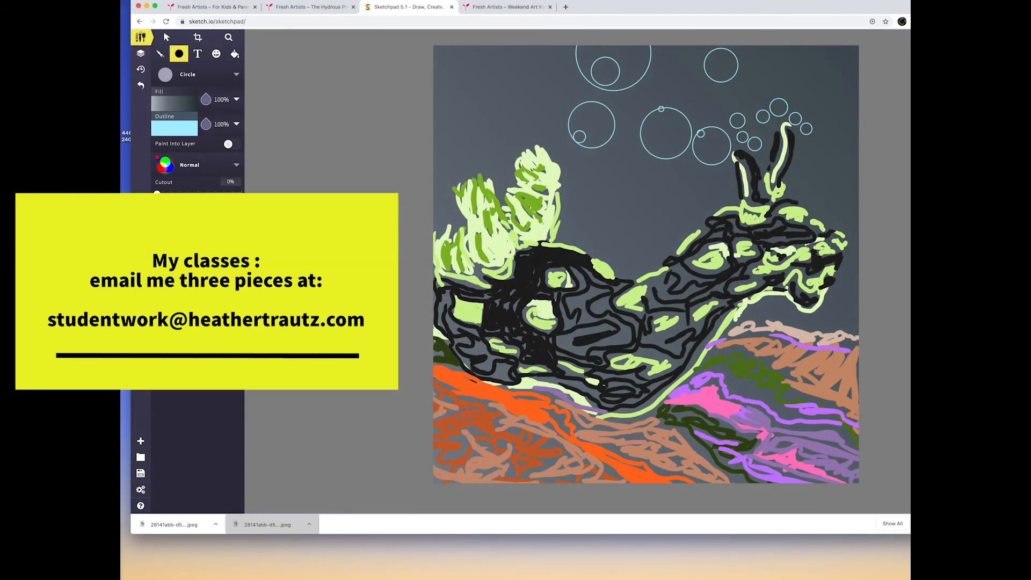
{"action": "left_click_drag", "start_coordinate": [593, 13], "coordinate": [605, 36]}
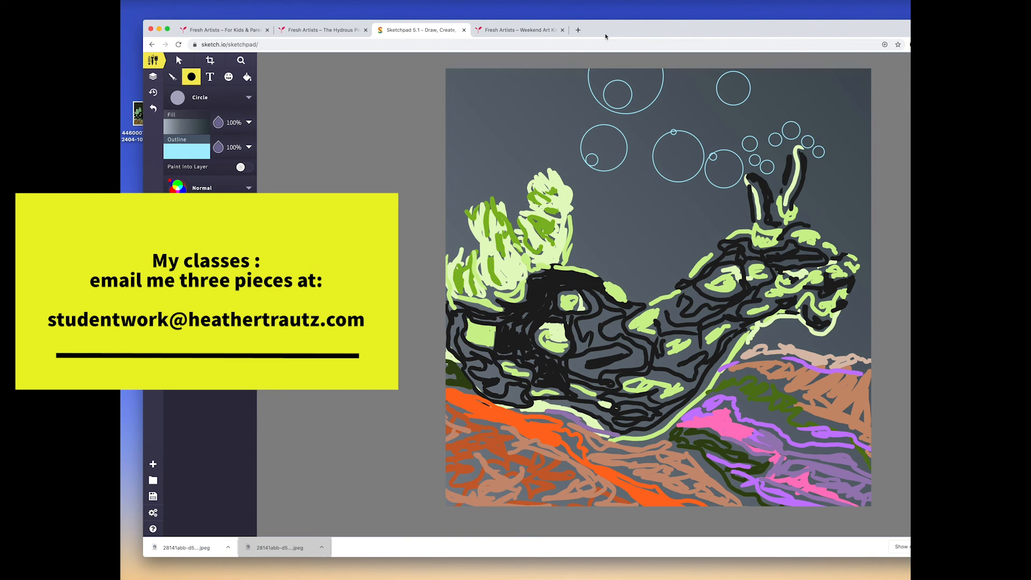
{"action": "left_click", "coordinate": [324, 30]}
{"action": "left_click_drag", "start_coordinate": [609, 39], "coordinate": [600, 16]}
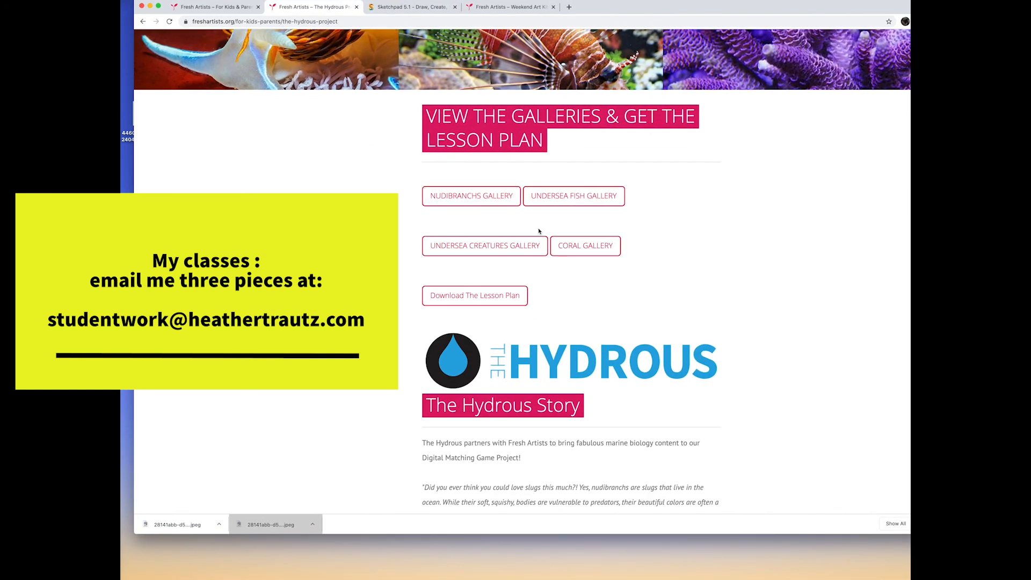
{"action": "left_click", "coordinate": [604, 247]}
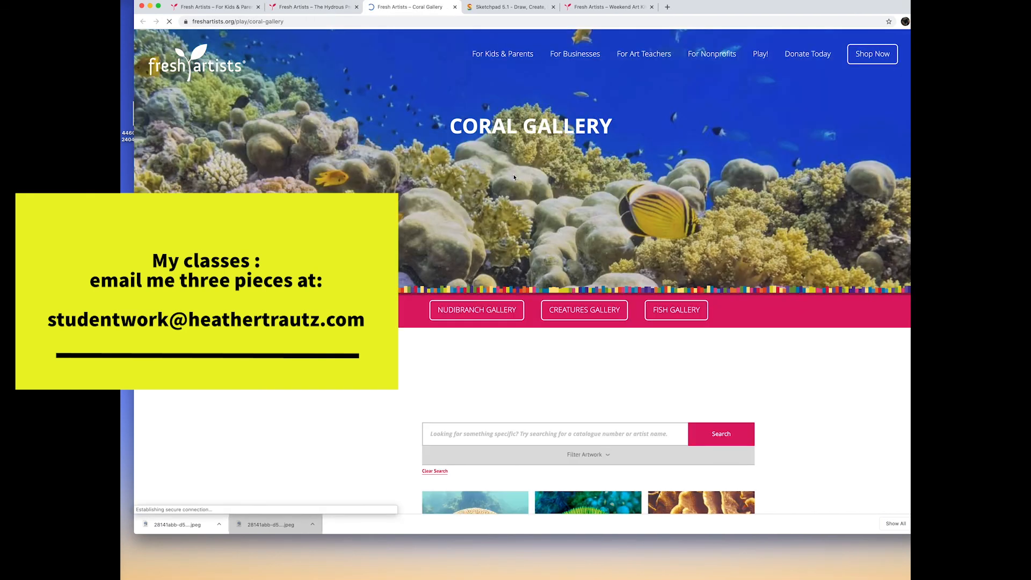
{"action": "scroll", "coordinate": [543, 285], "scroll_direction": "down", "scroll_amount": 5}
{"action": "scroll", "coordinate": [543, 285], "scroll_direction": "down", "scroll_amount": 7}
{"action": "scroll", "coordinate": [714, 222], "scroll_direction": "up", "scroll_amount": 3}
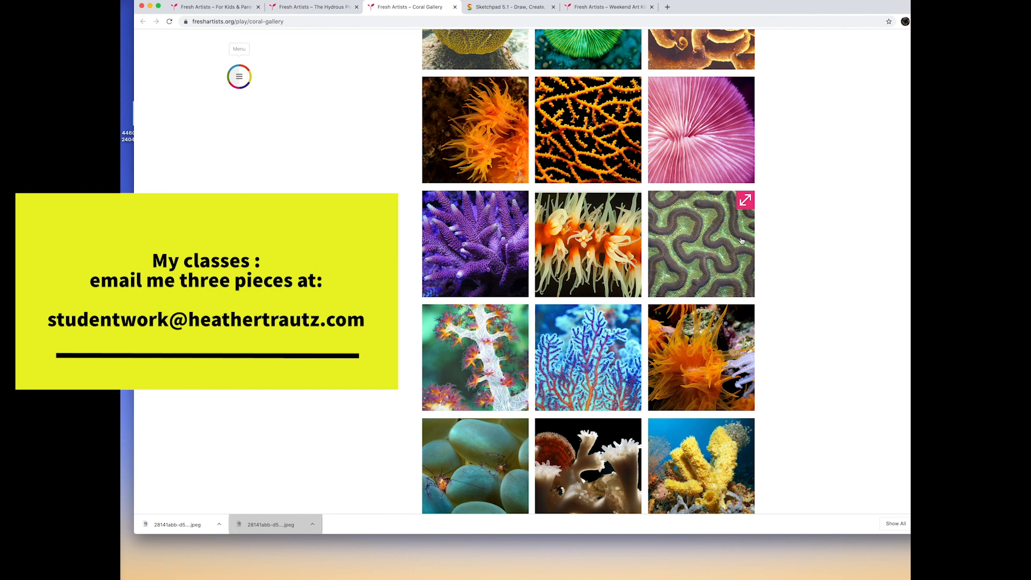
{"action": "mouse_move", "coordinate": [687, 9]}
{"action": "left_mouse_down"}
{"action": "mouse_move", "coordinate": [691, 18]}
{"action": "mouse_move", "coordinate": [682, 14]}
{"action": "left_mouse_up"}
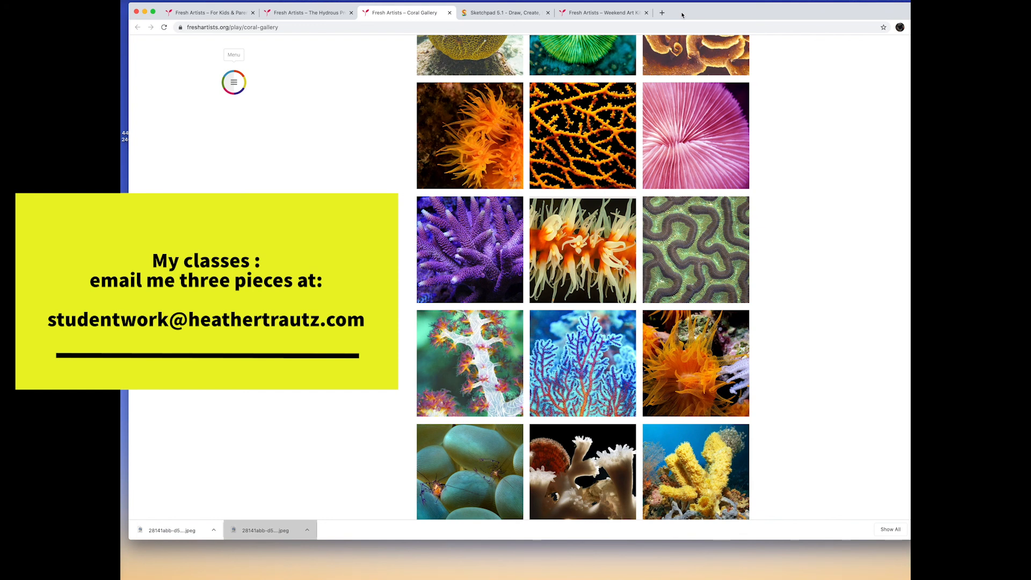
{"action": "left_click_drag", "start_coordinate": [682, 14], "coordinate": [687, 29]}
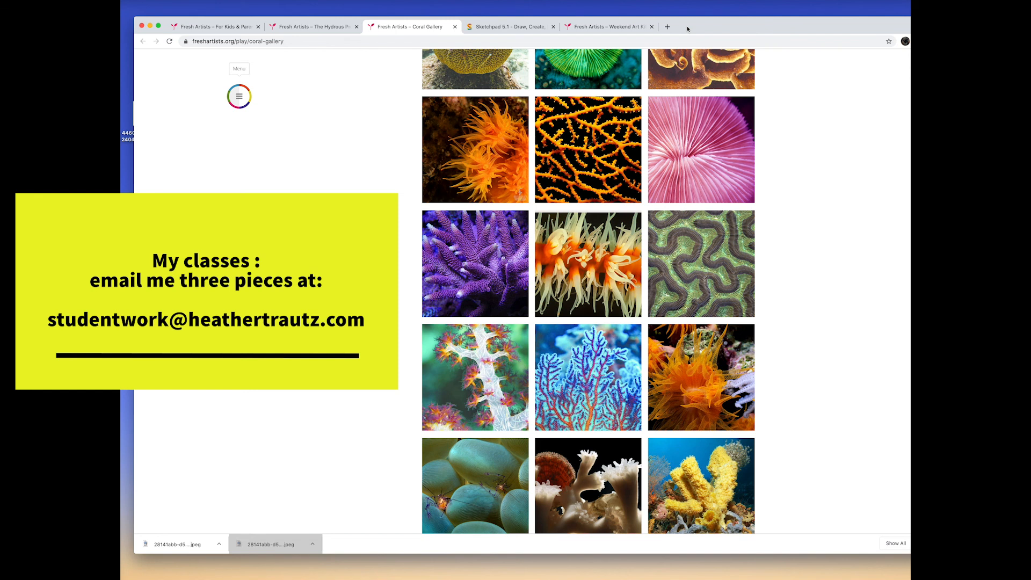
{"action": "mouse_move", "coordinate": [687, 30]}
{"action": "left_mouse_down"}
{"action": "mouse_move", "coordinate": [675, 189]}
{"action": "mouse_move", "coordinate": [675, 19]}
{"action": "left_mouse_up"}
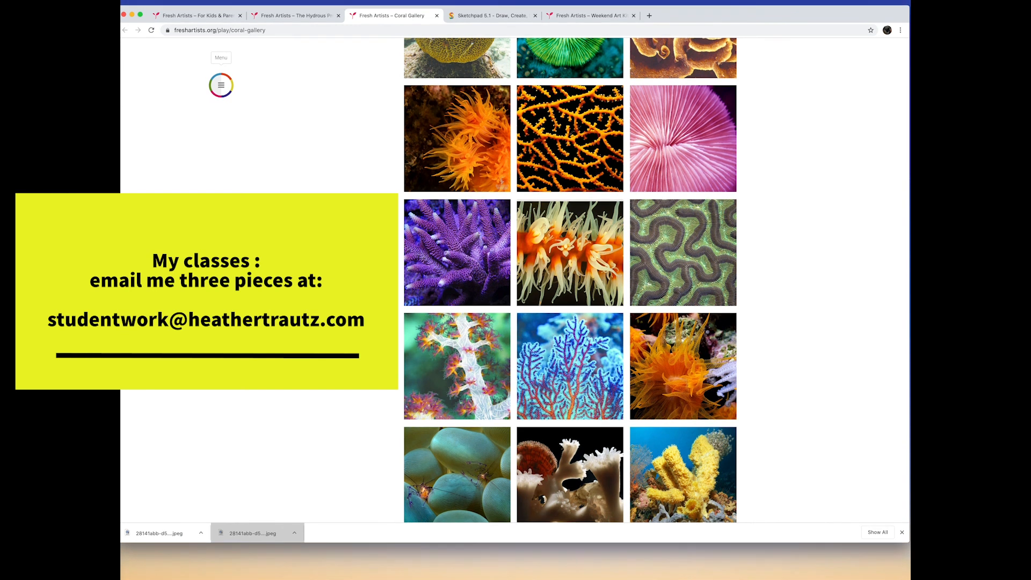